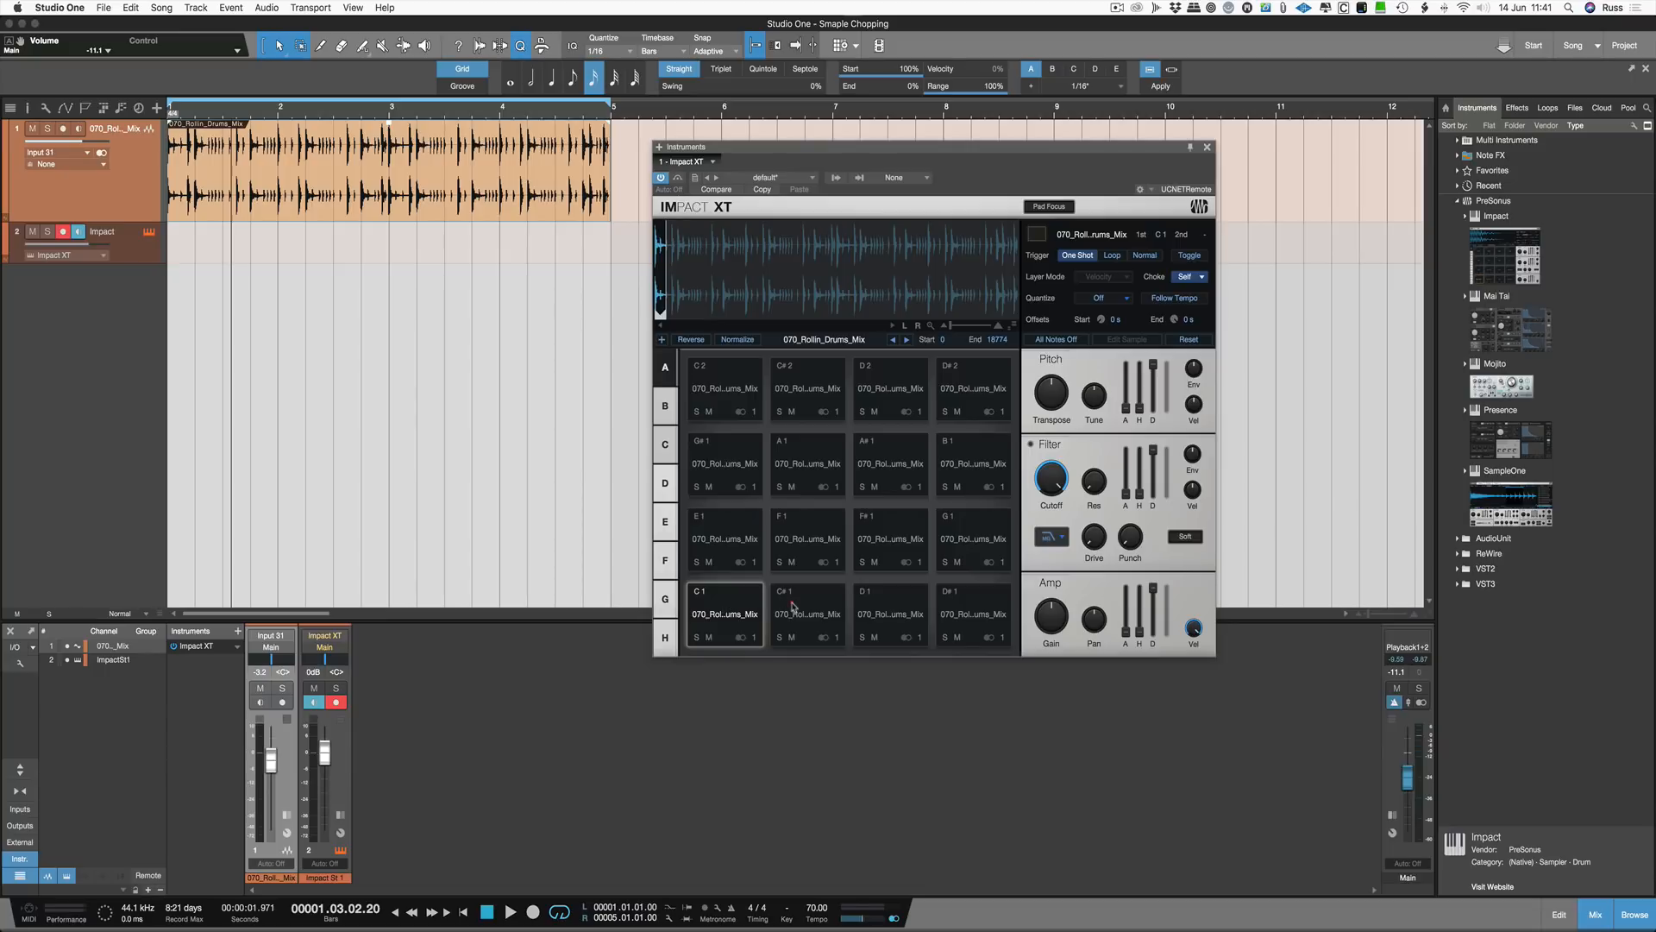
# Step: Audition the Impact XT pads loaded with parts of the drum loop
pyautogui.click(793, 607)
pyautogui.click(861, 611)
pyautogui.click(811, 549)
pyautogui.click(747, 564)
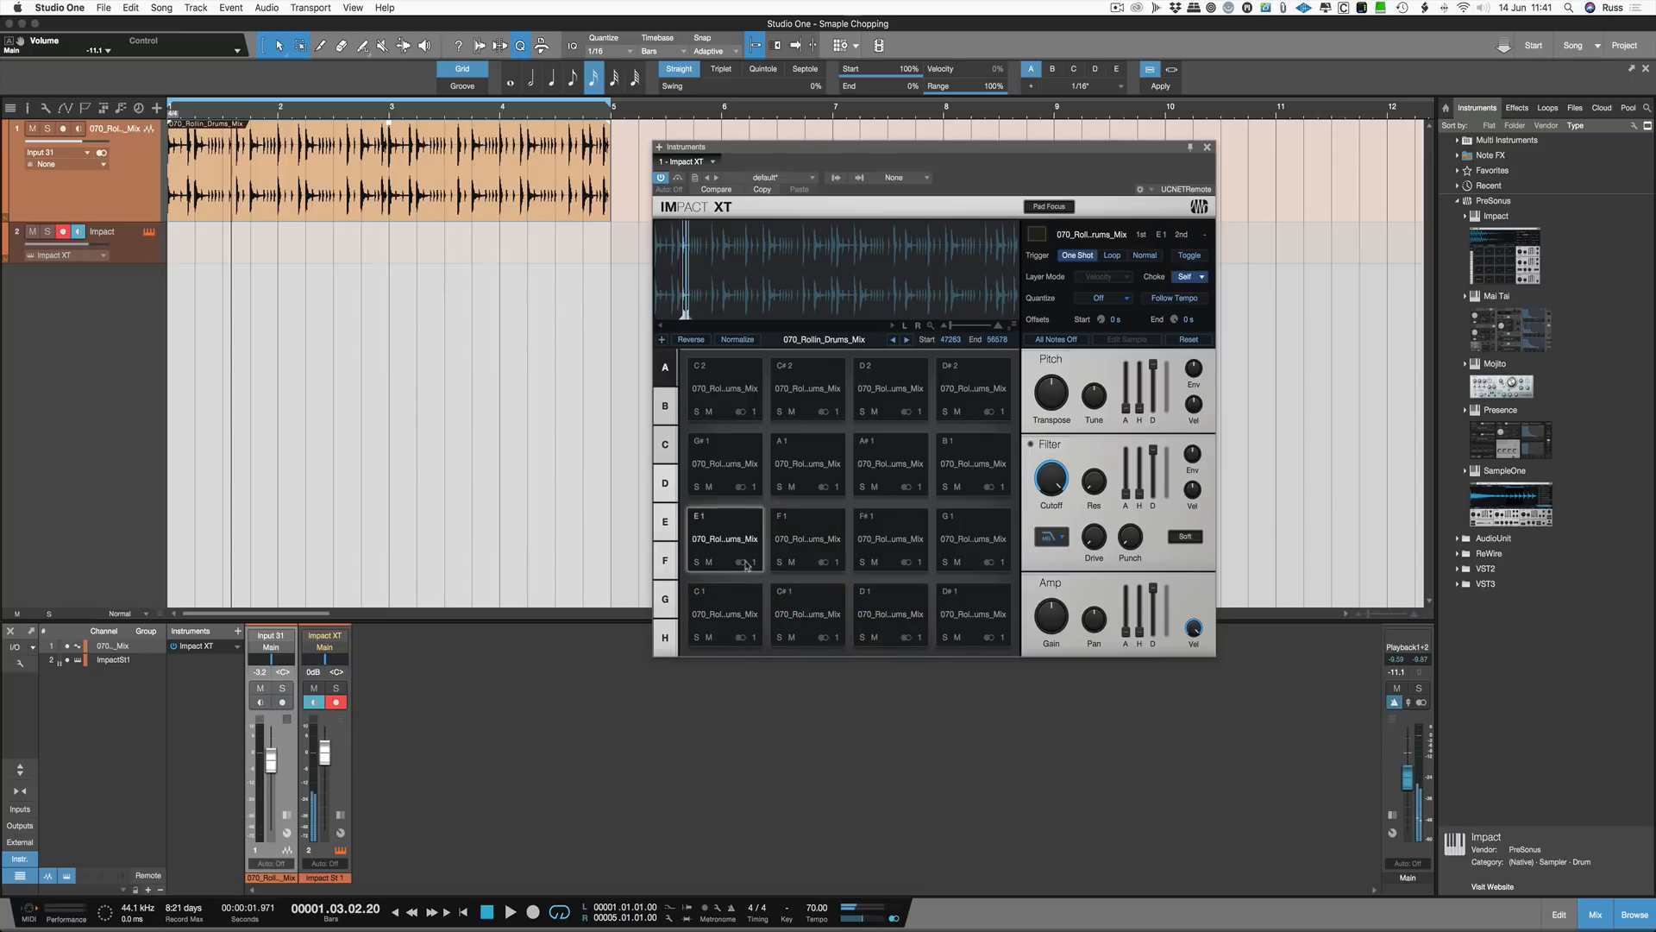
pyautogui.click(749, 614)
pyautogui.click(772, 614)
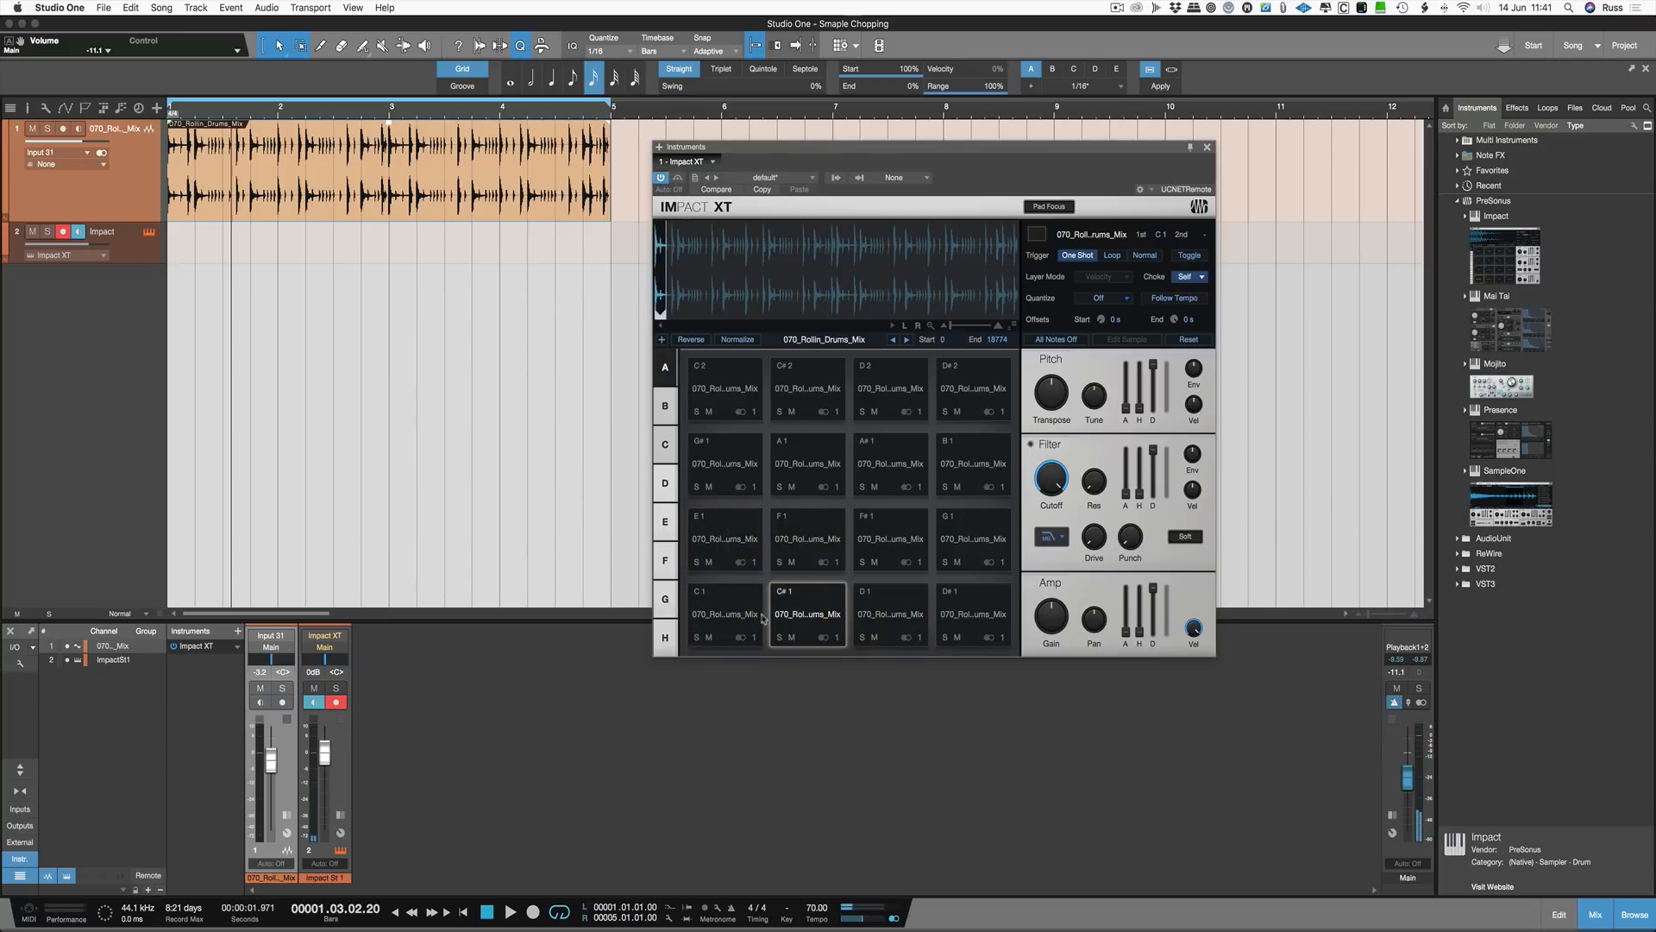
pyautogui.click(802, 614)
pyautogui.click(880, 614)
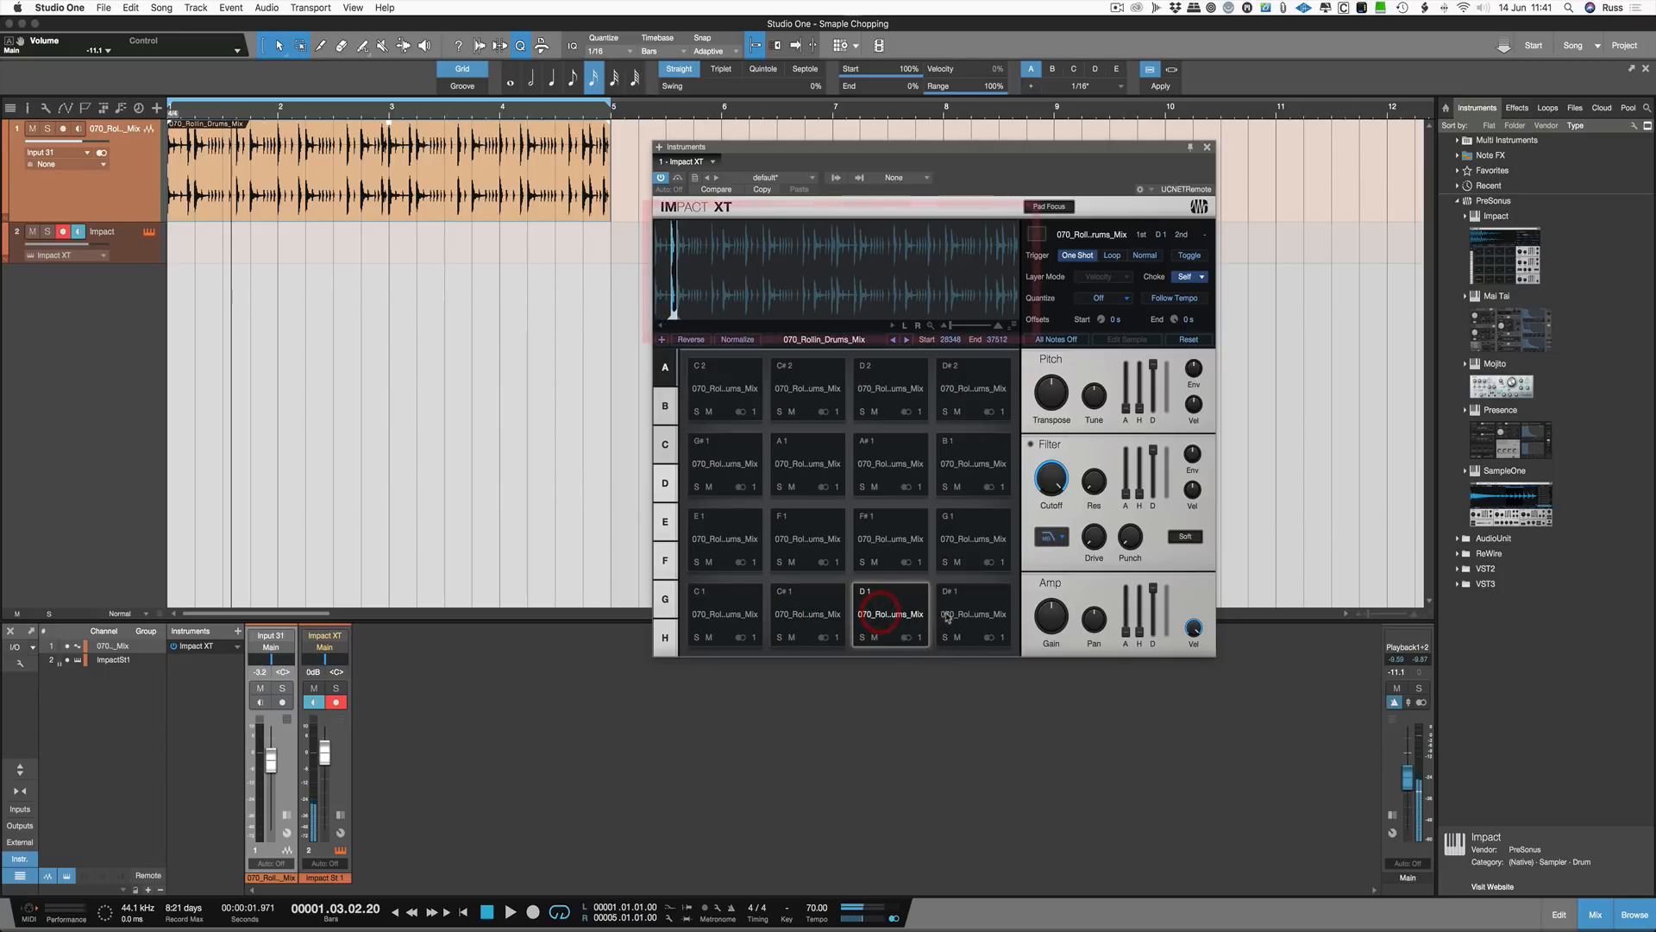
pyautogui.click(948, 617)
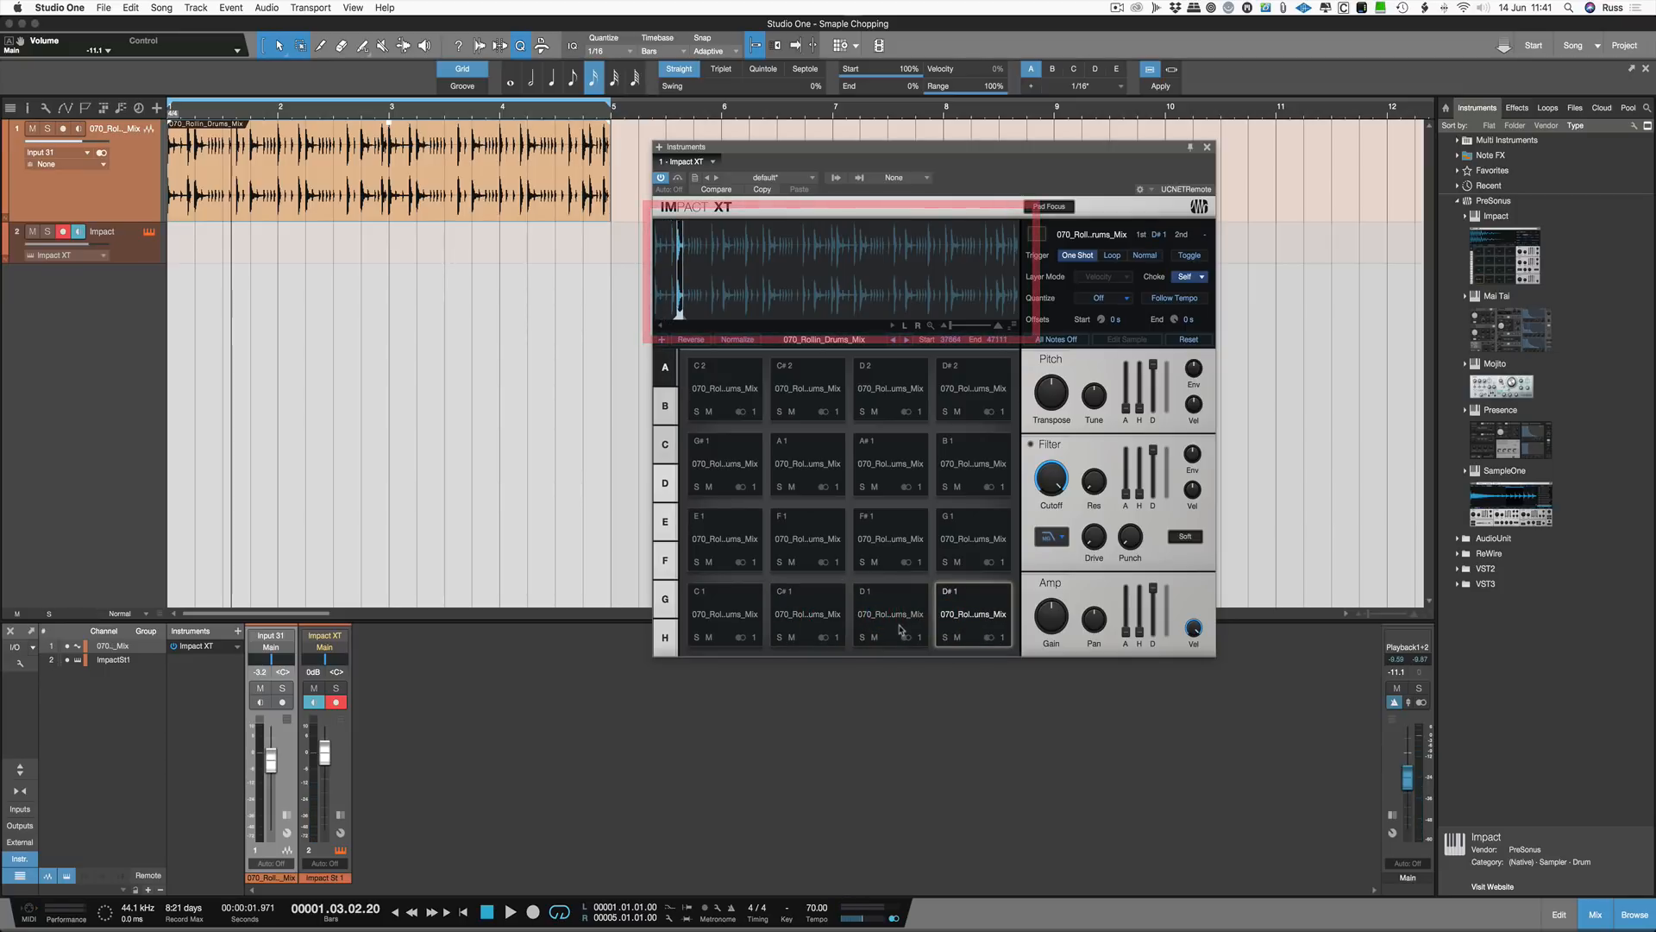
# Step: Replace the existing Impact instrument track with a fresh, empty Impact XT instrument
pyautogui.press('super+z')
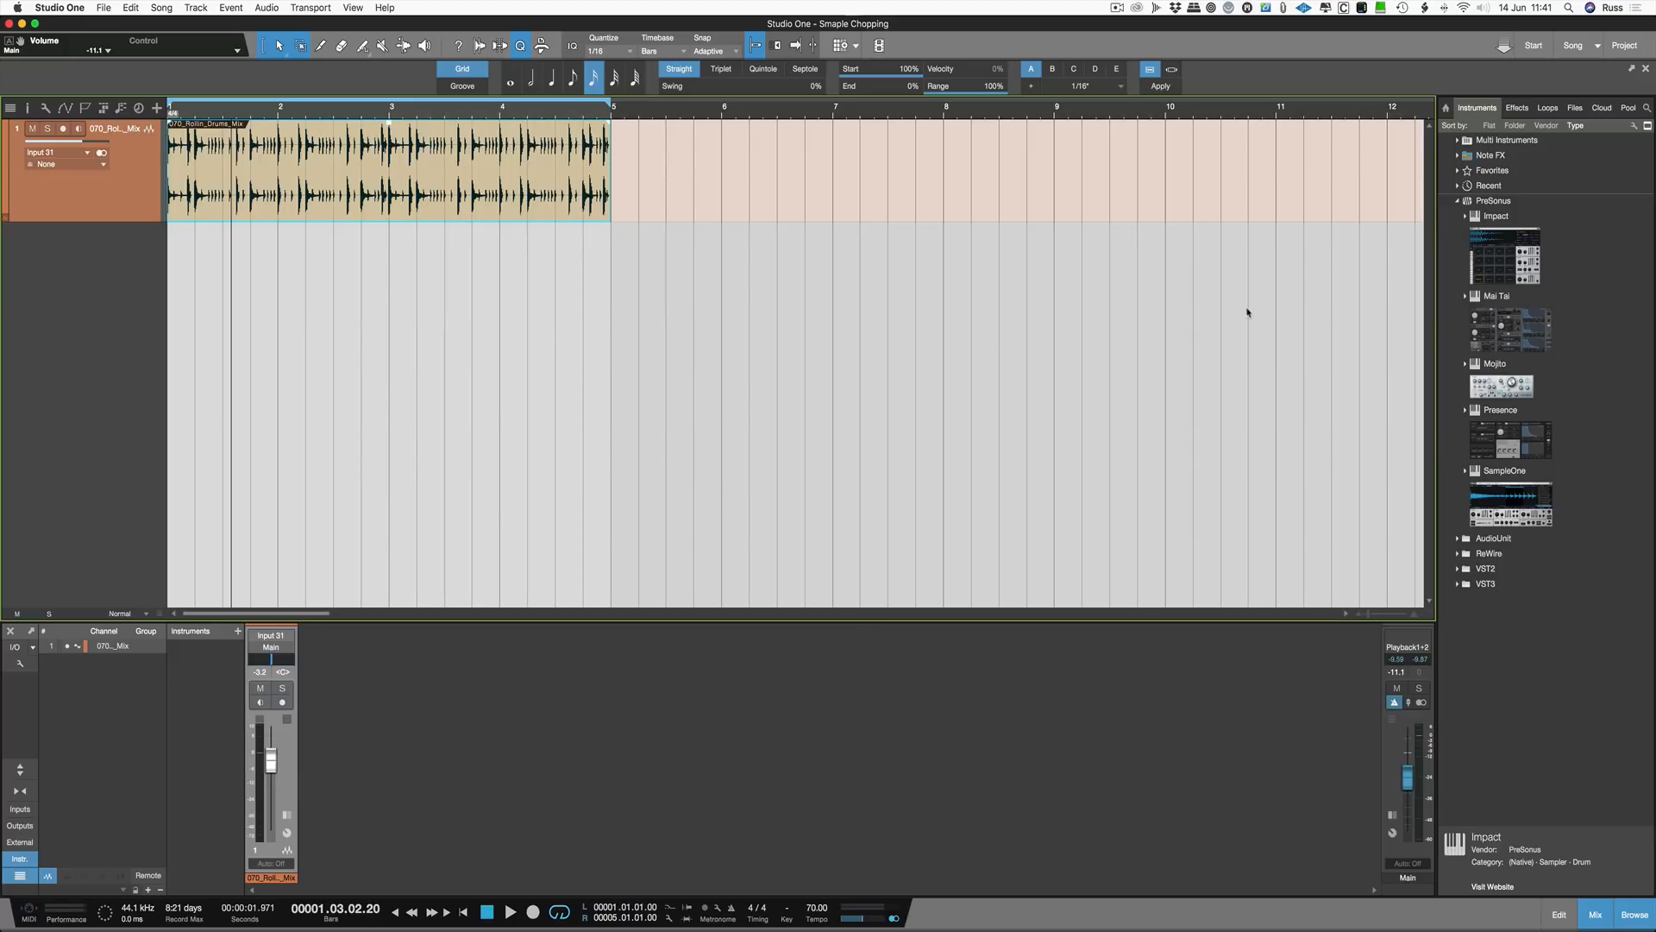
pyautogui.moveTo(1480, 245); pyautogui.dragTo(919, 351)
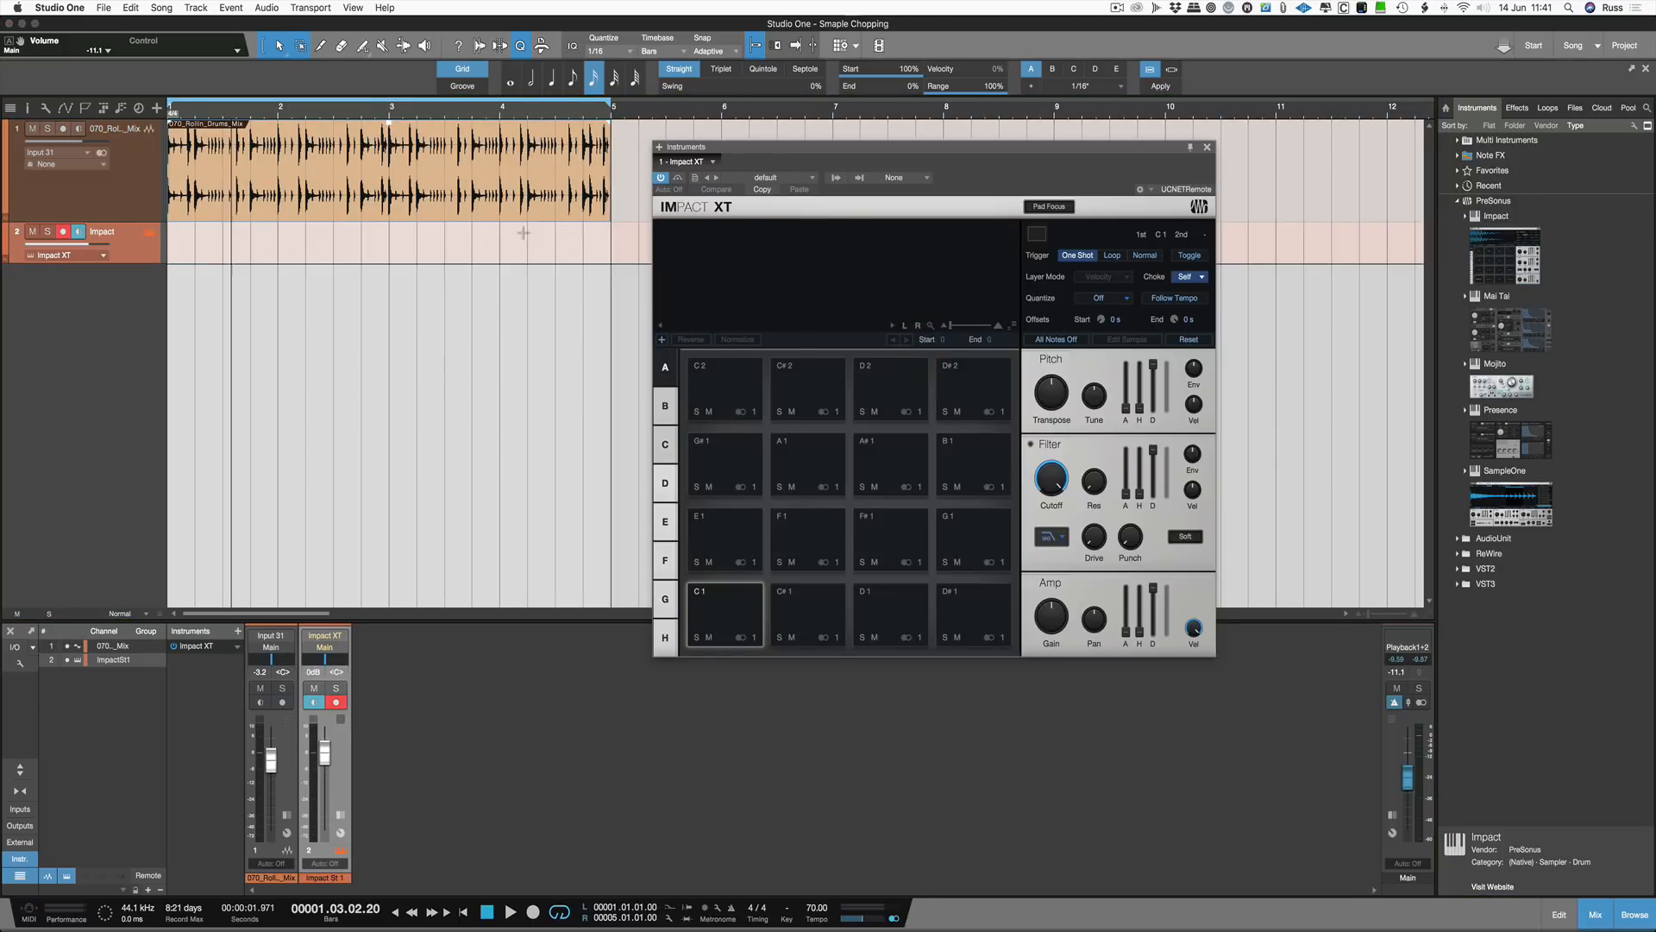
# Step: Split the drum loop audio event at the grid
pyautogui.rightClick(486, 204)
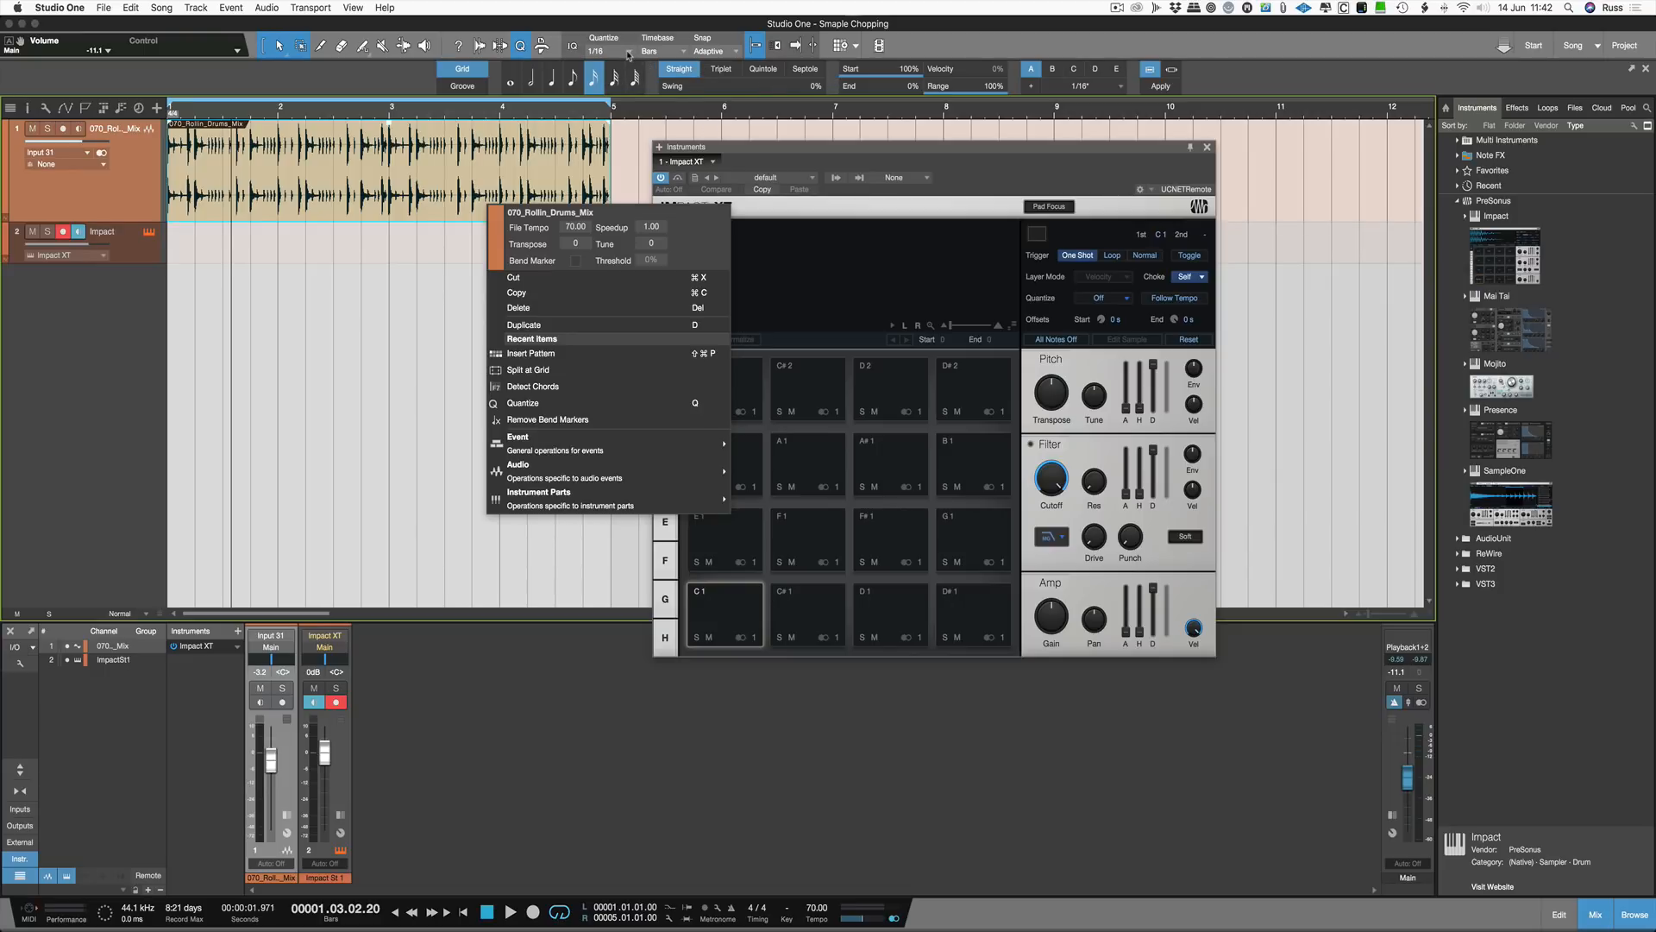
pyautogui.click(594, 367)
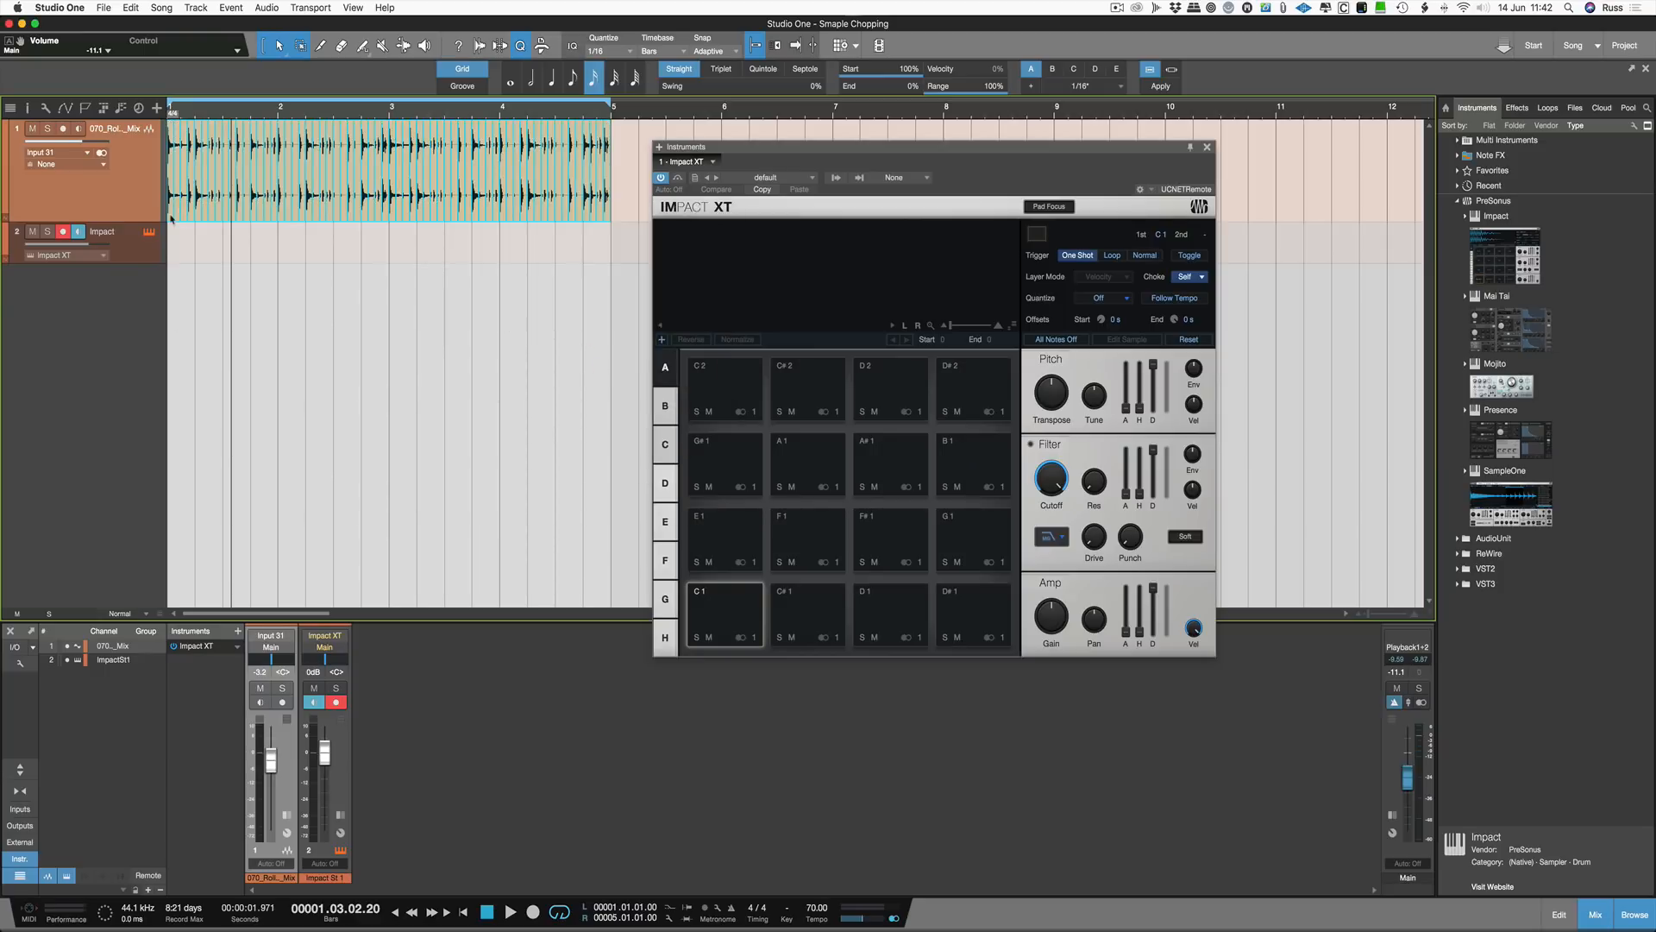
# Step: Load all the drum loop slices into Impact XT, starting at the C1 pad
pyautogui.moveTo(170, 219); pyautogui.dragTo(742, 630)
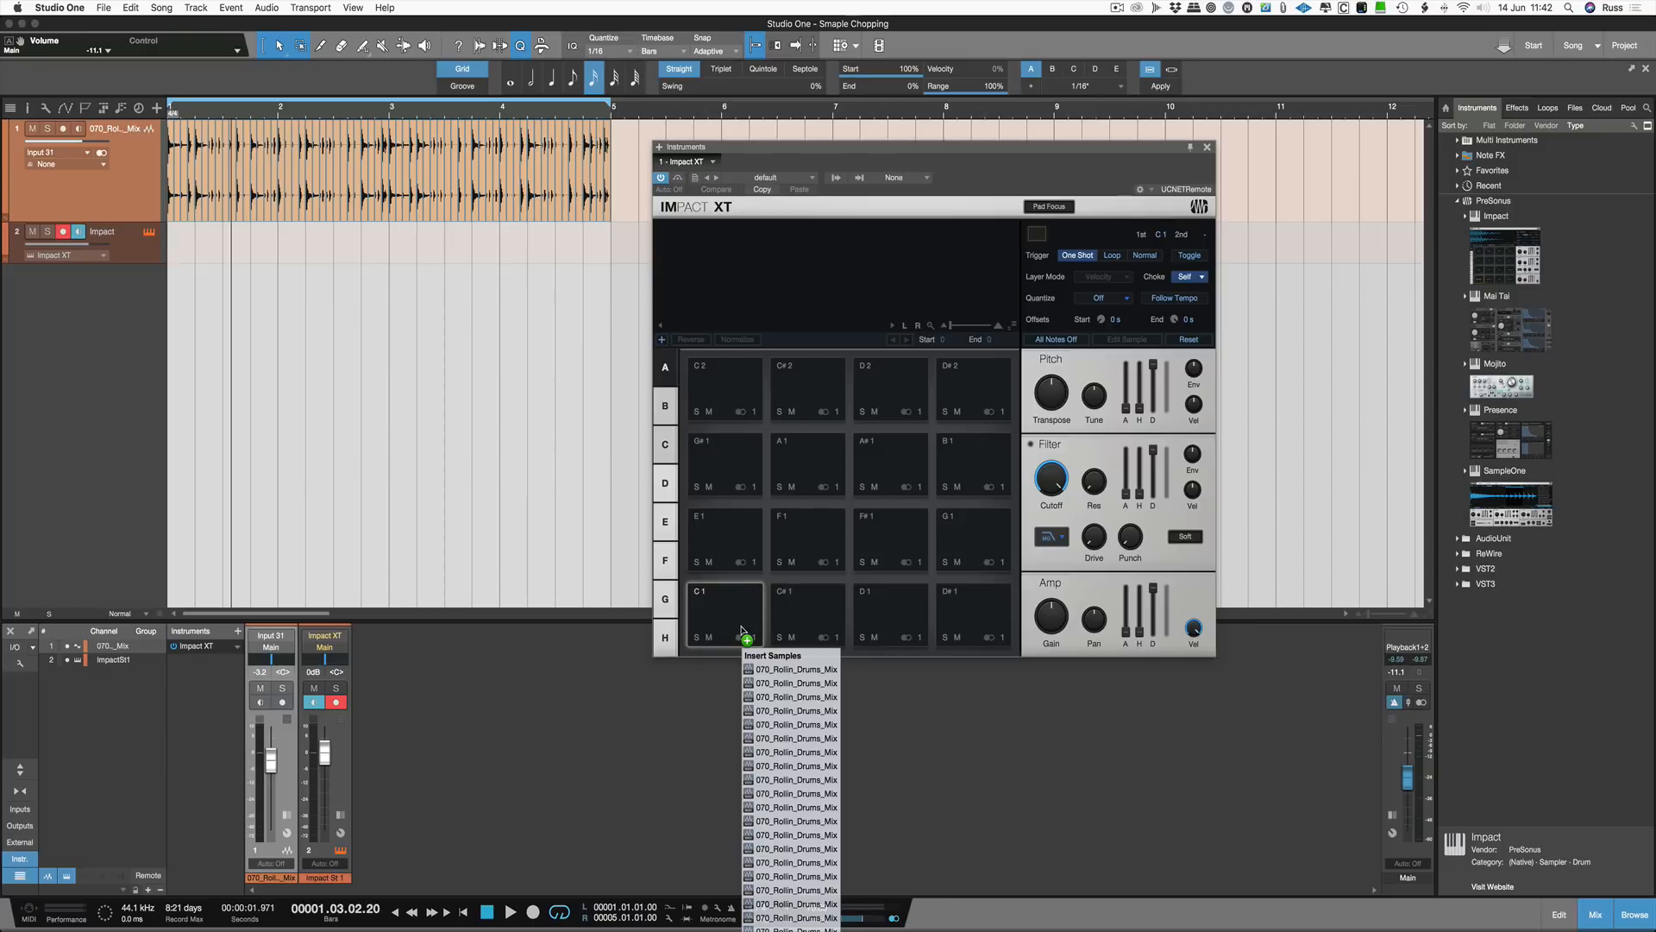
pyautogui.press('shift')
pyautogui.moveTo(742, 629); pyautogui.dragTo(746, 628)
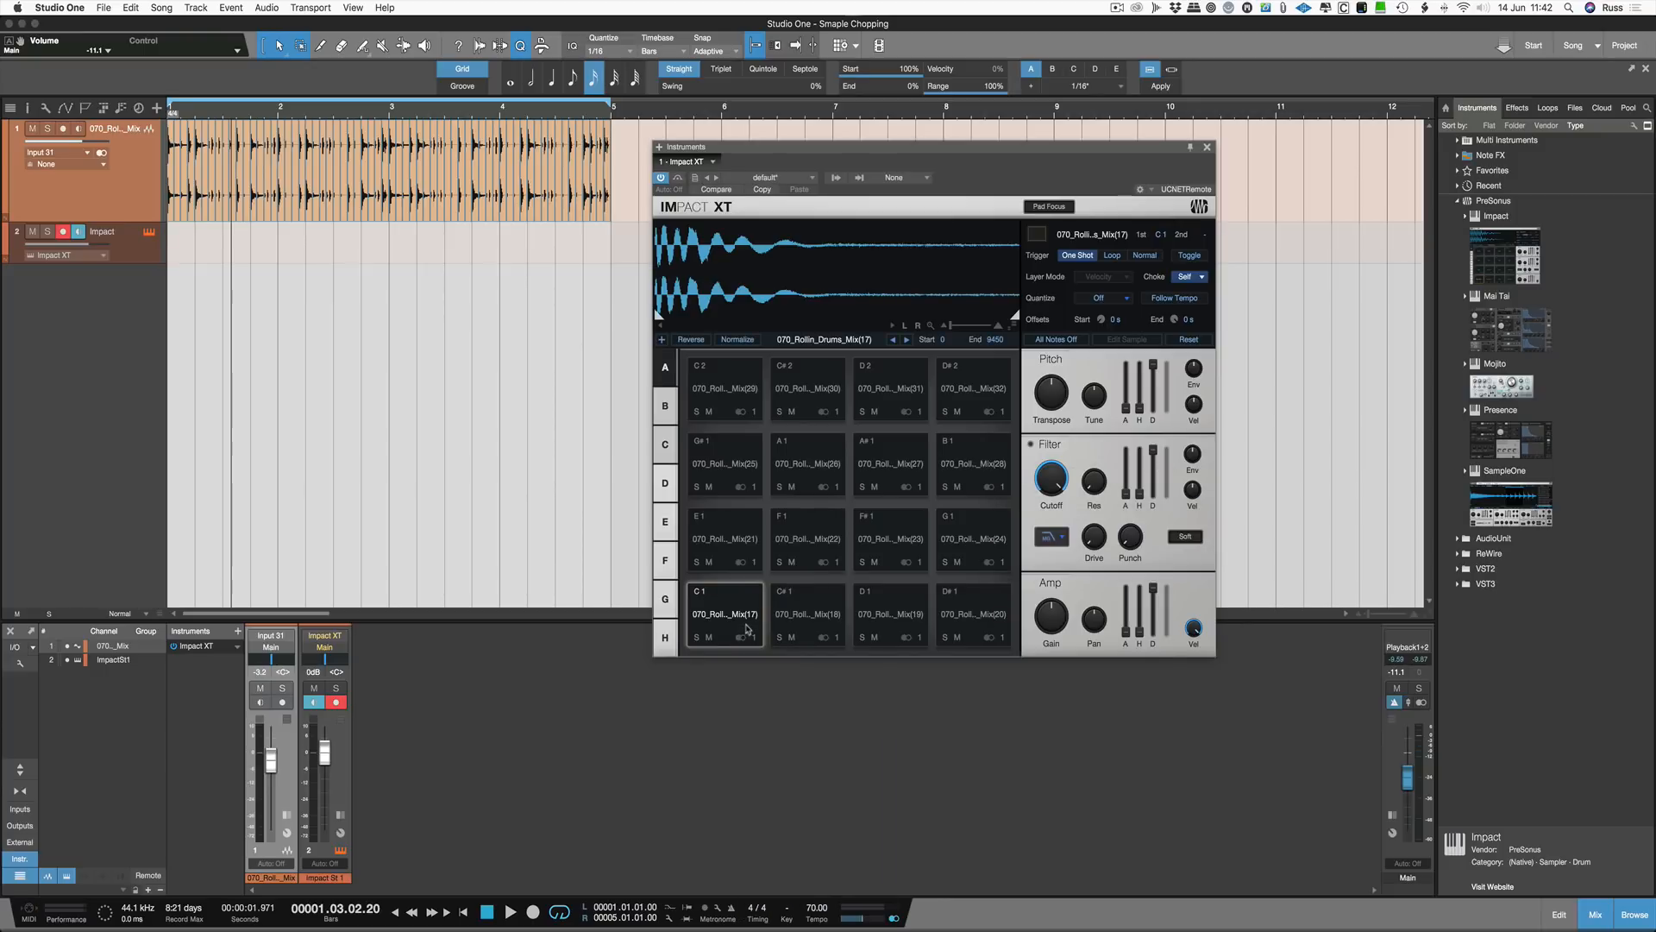
# Step: Audition the first few slice pads
pyautogui.click(819, 620)
pyautogui.click(753, 617)
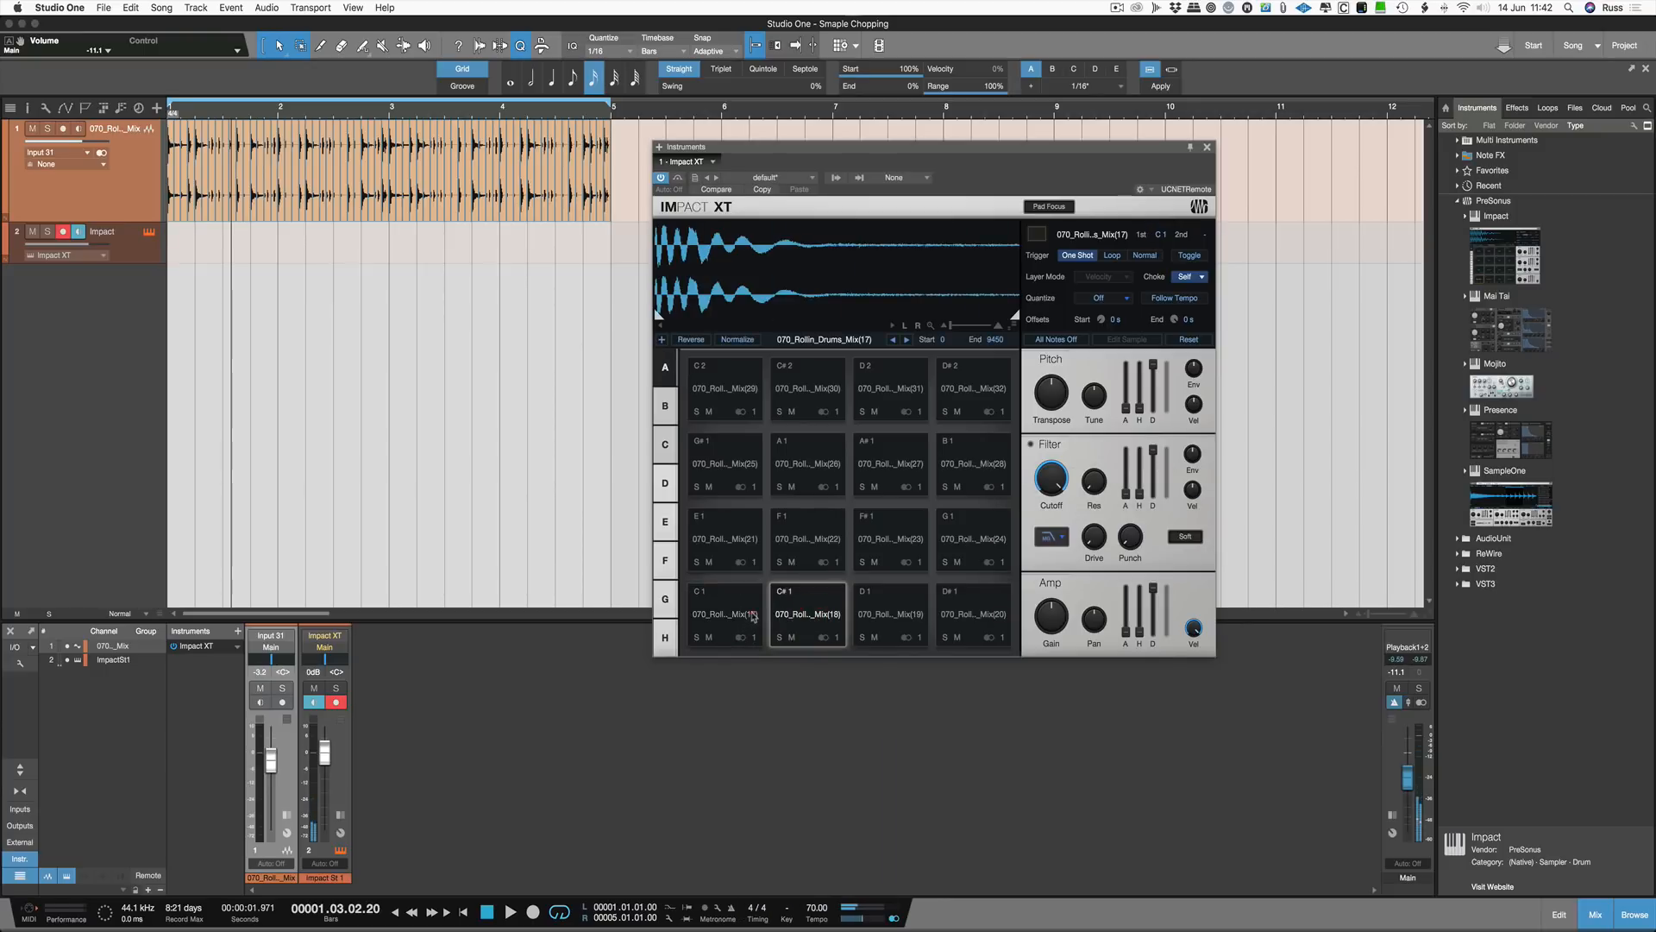
pyautogui.click(814, 613)
pyautogui.click(734, 604)
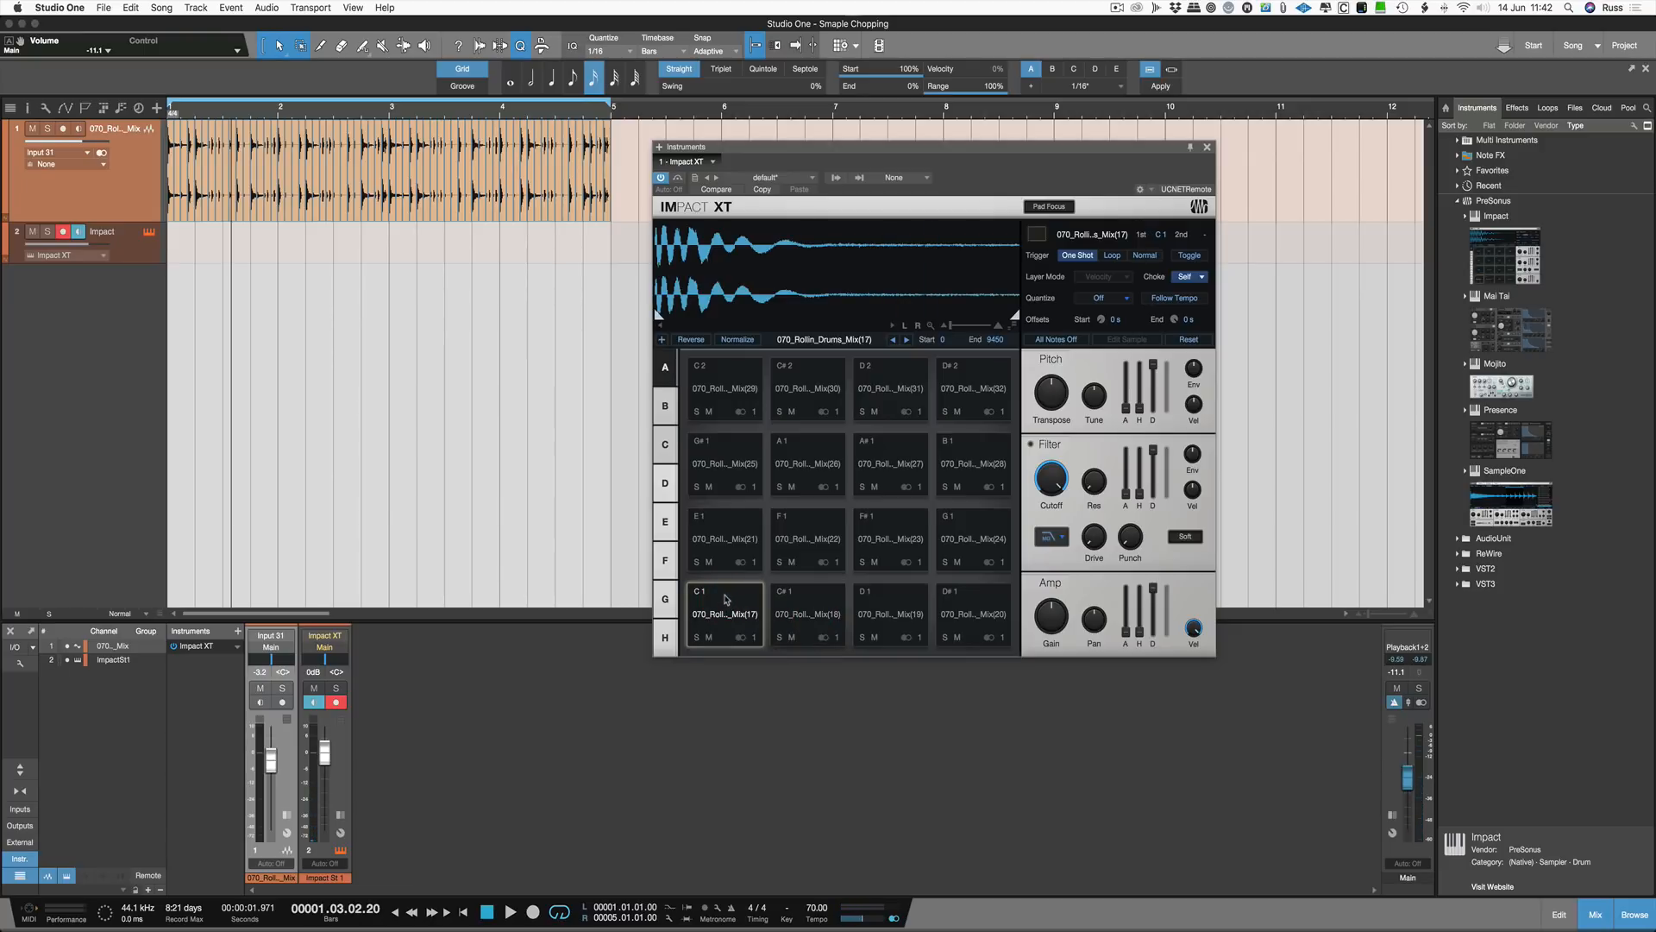
# Step: Return to the song start and mute the original drum loop track
pyautogui.press(',')
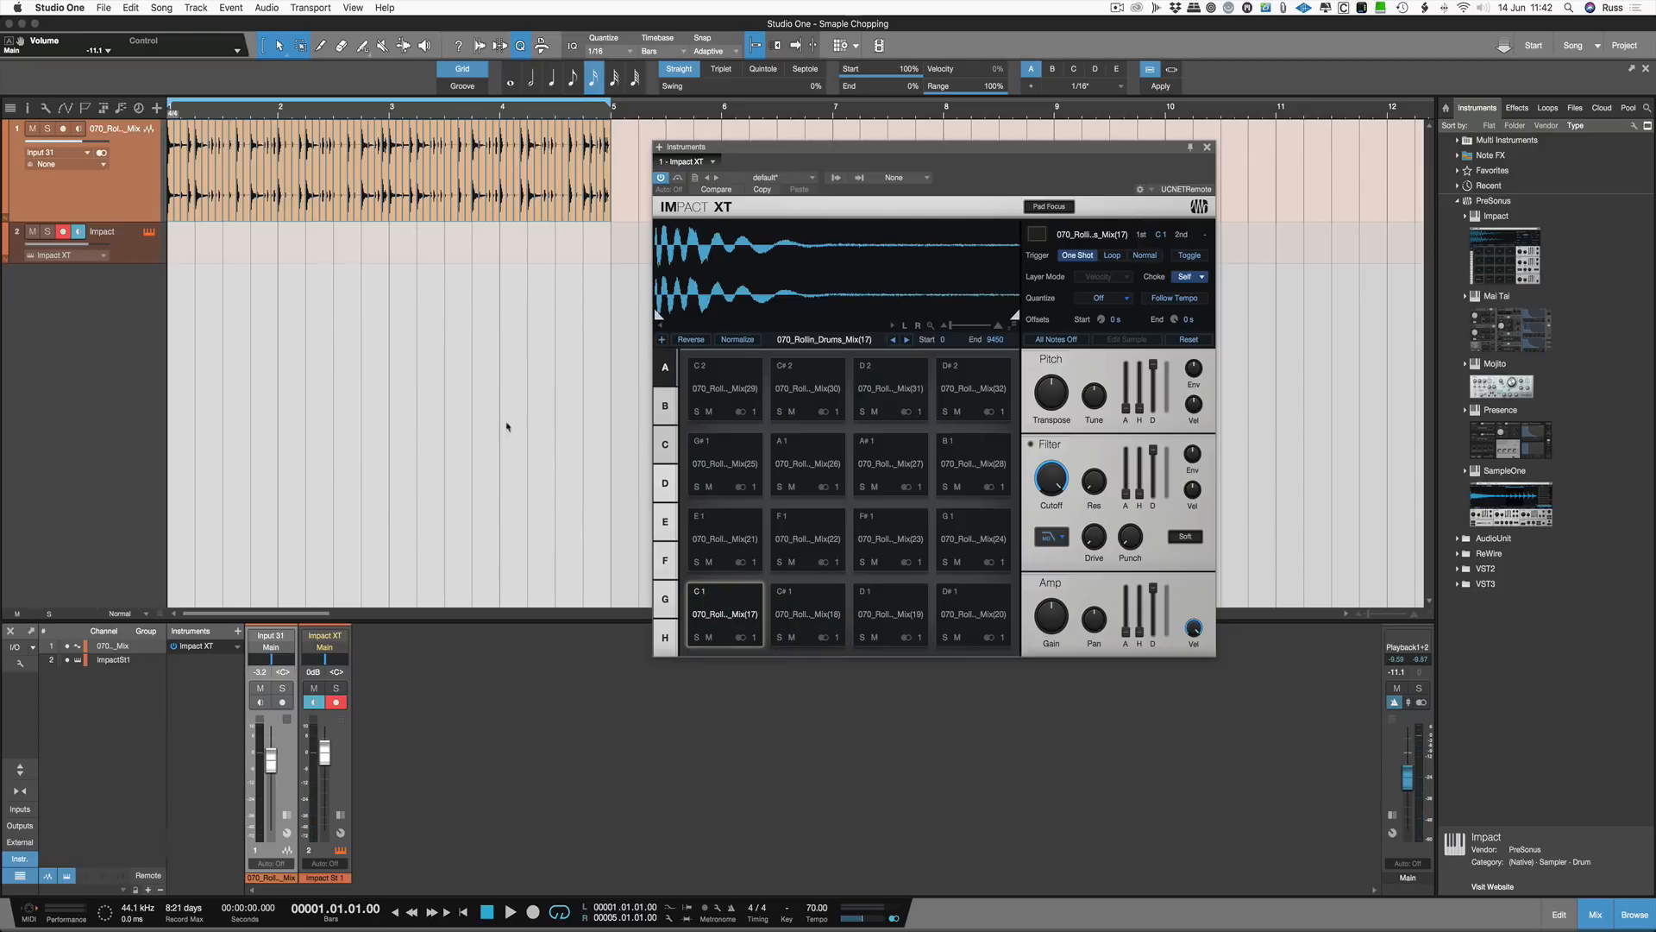
pyautogui.click(31, 133)
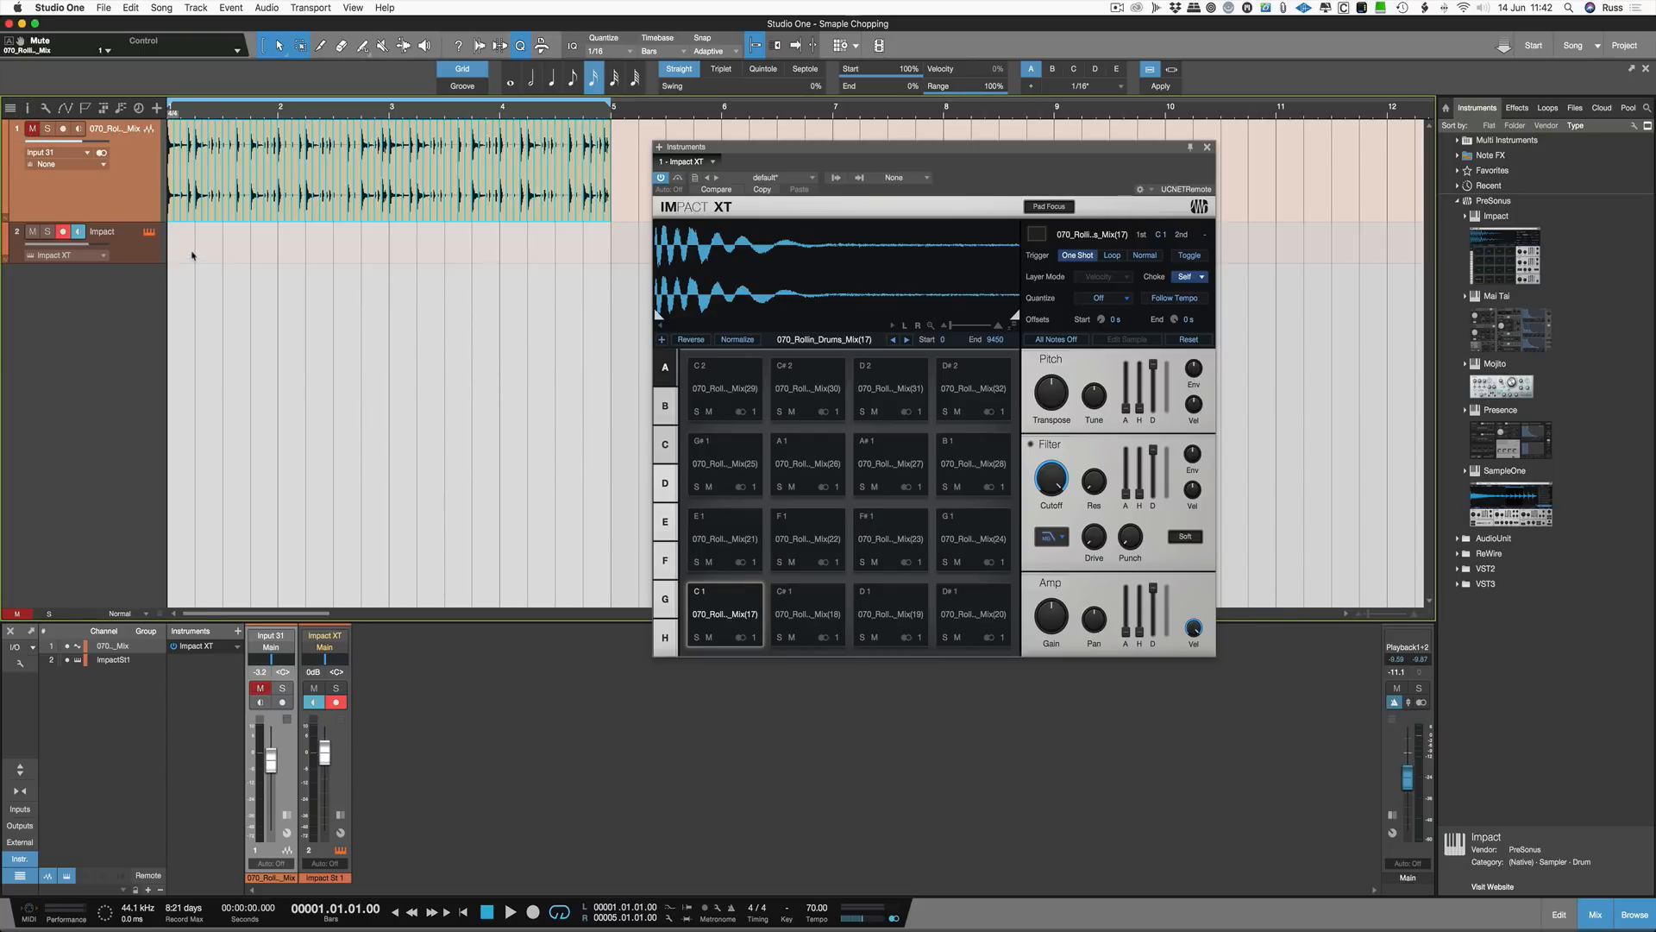
# Step: Insert a pattern on the Impact track and lengthen it to about two bars
pyautogui.press('super+shift+p')
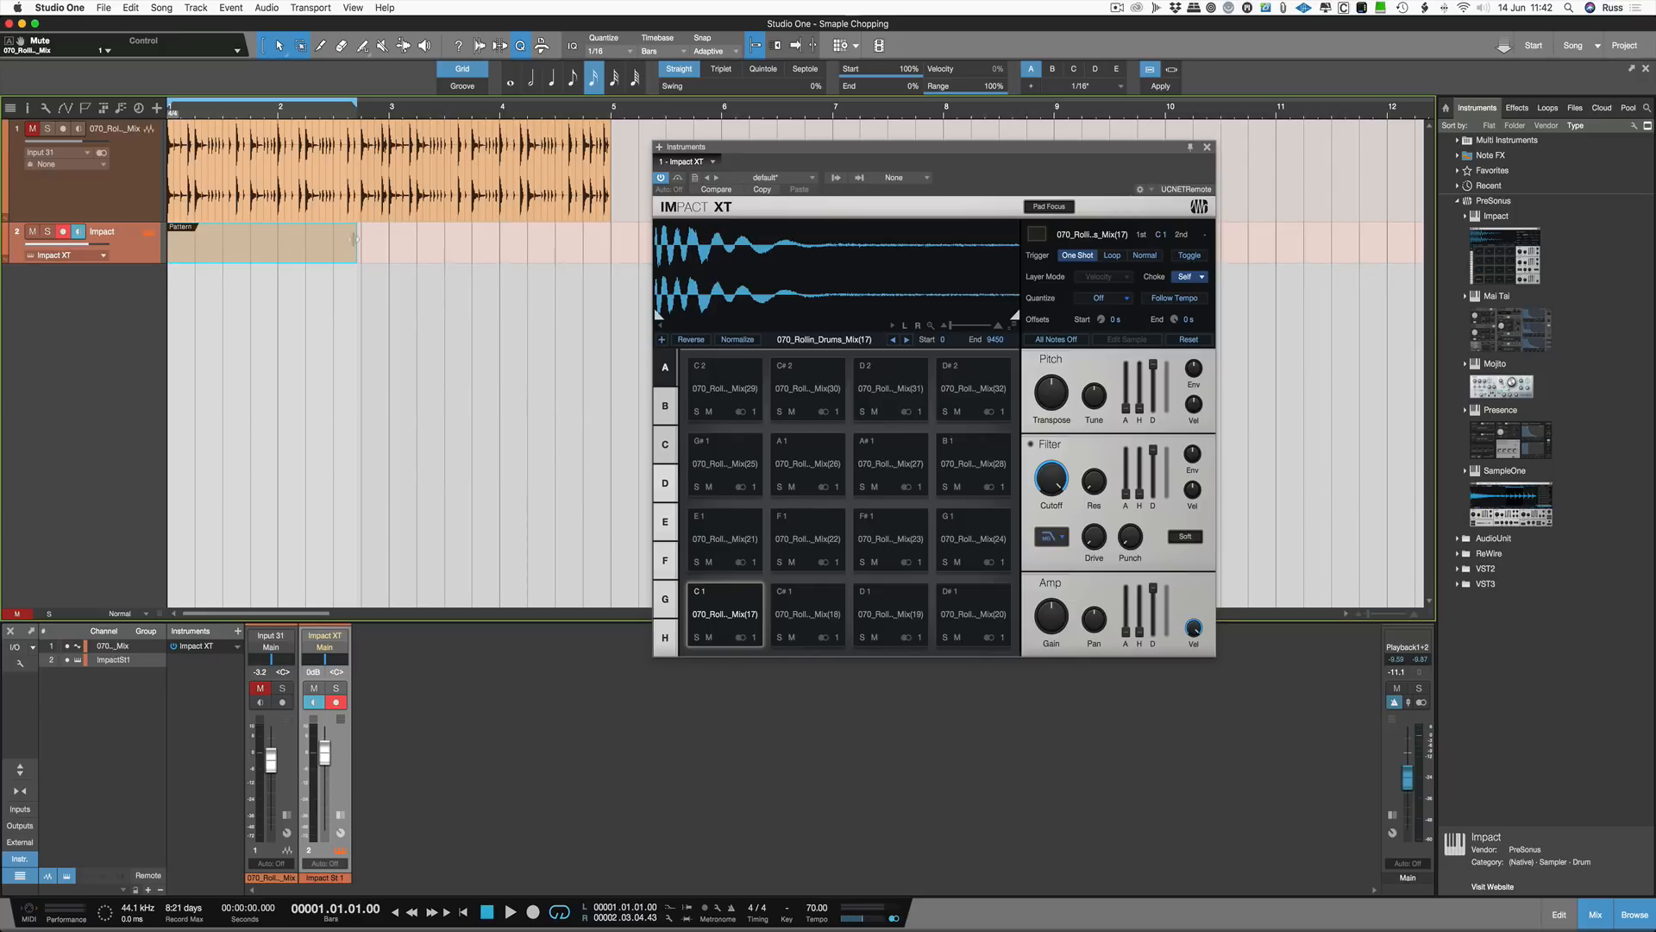
pyautogui.moveTo(354, 238); pyautogui.dragTo(381, 243)
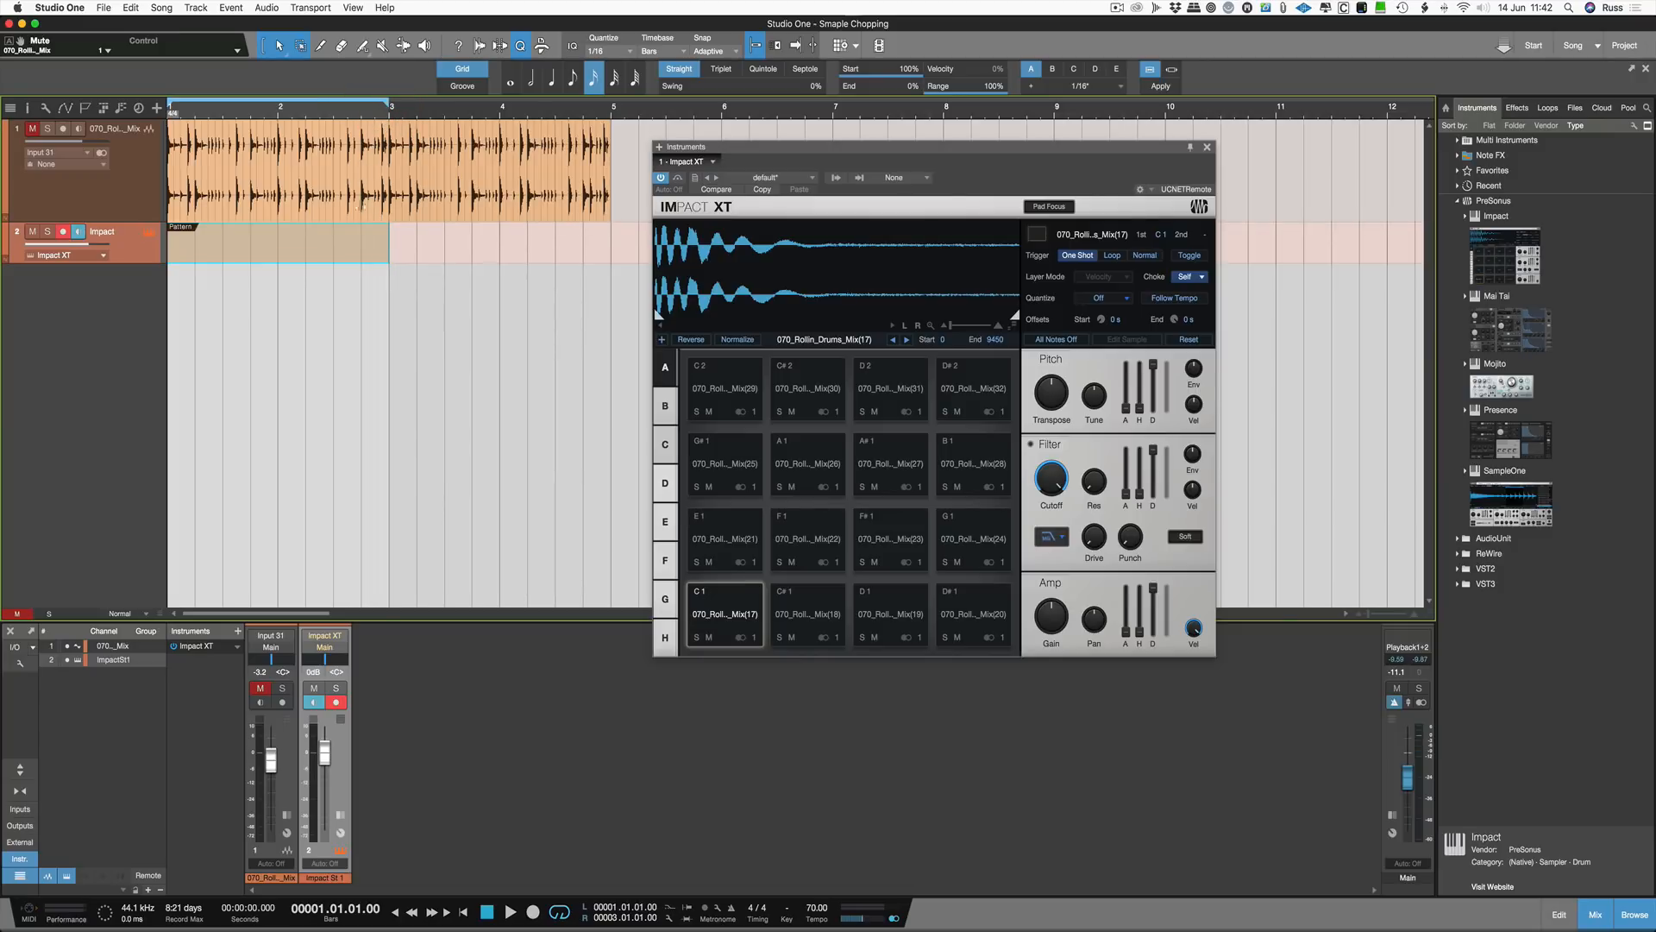
# Step: Open the pattern editor and enter steps 1 to 8 diagonally, one per slice row from C1 to G1
pyautogui.doubleClick(340, 252)
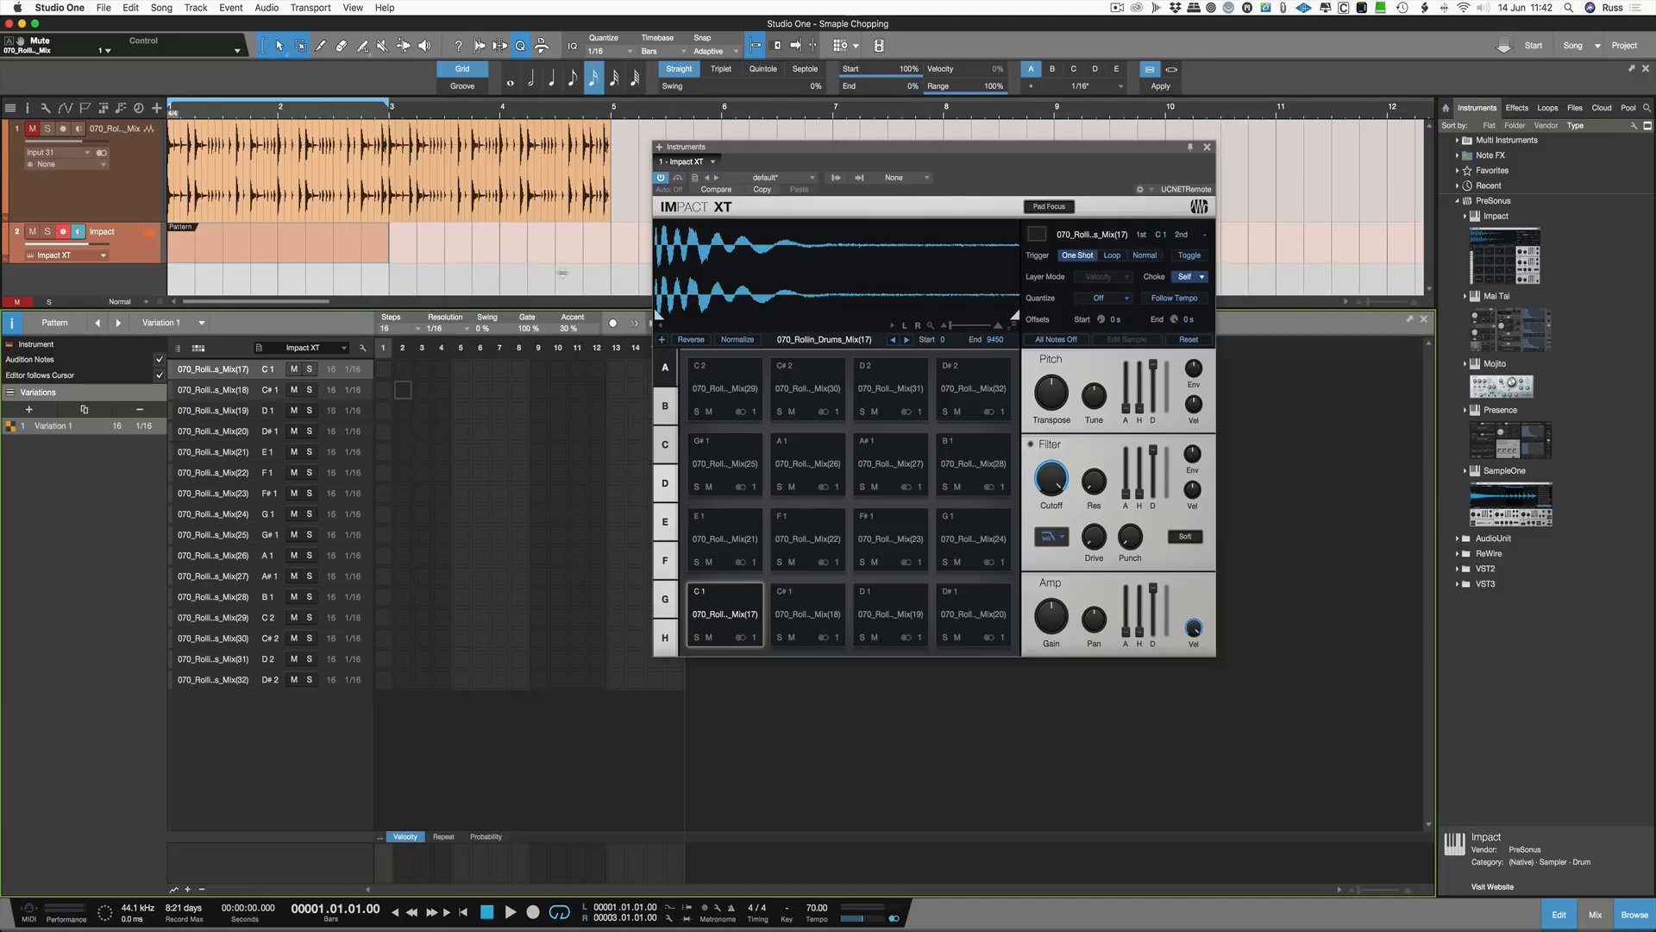
pyautogui.moveTo(792, 153); pyautogui.dragTo(939, 133)
pyautogui.click(388, 372)
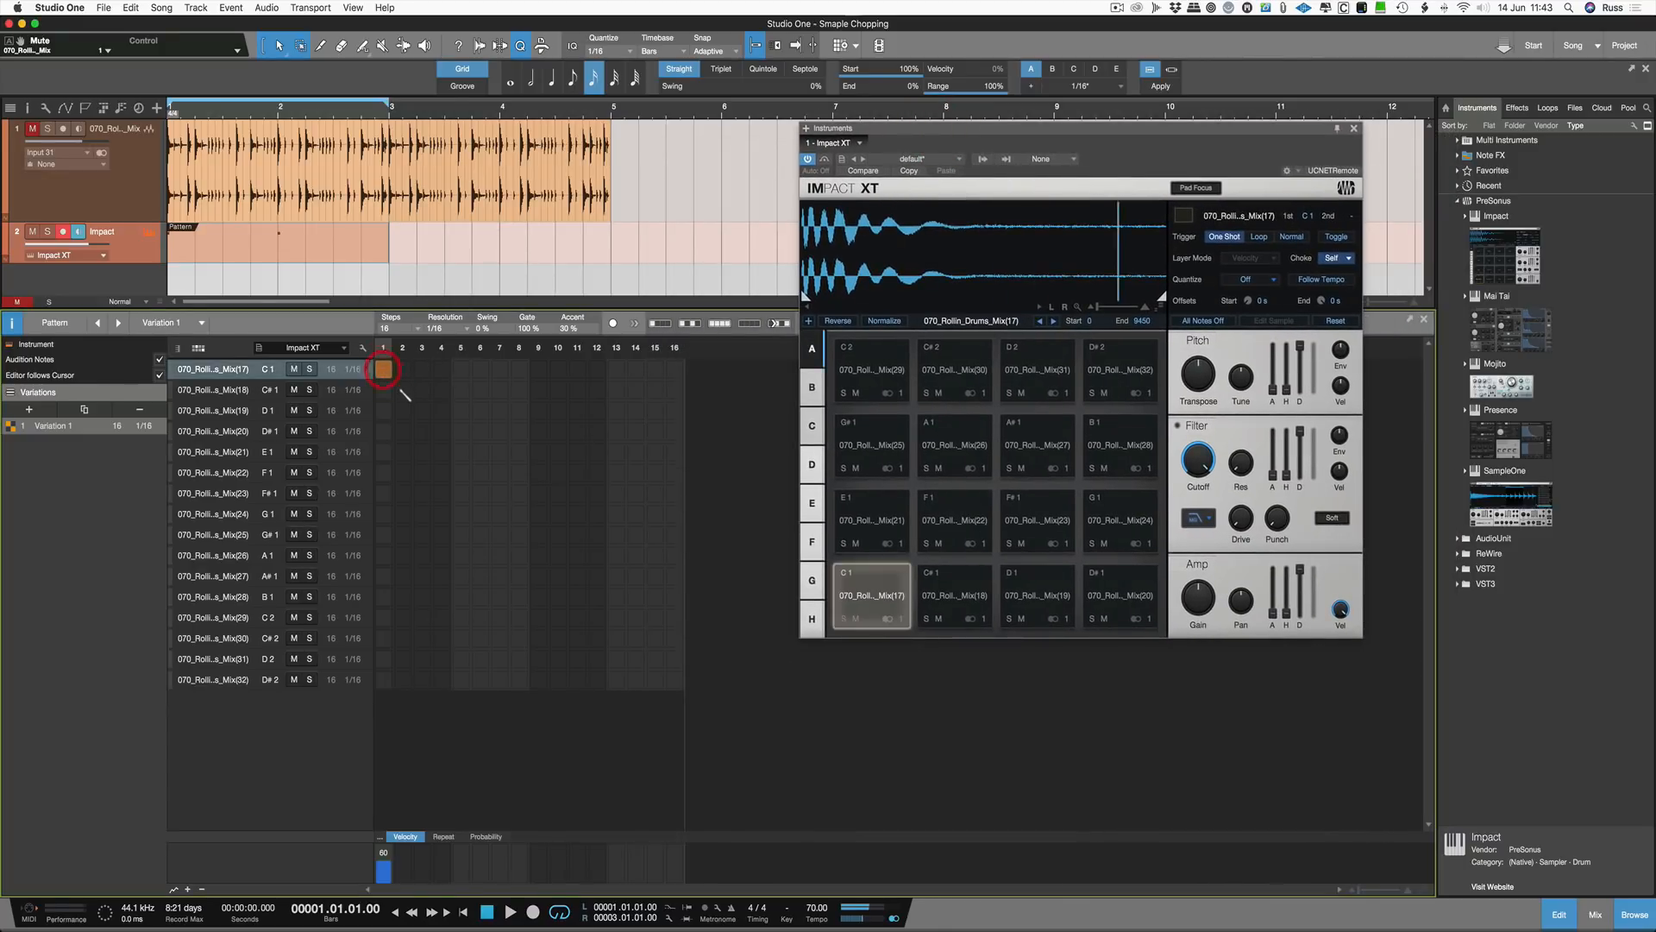
pyautogui.click(402, 389)
pyautogui.click(421, 411)
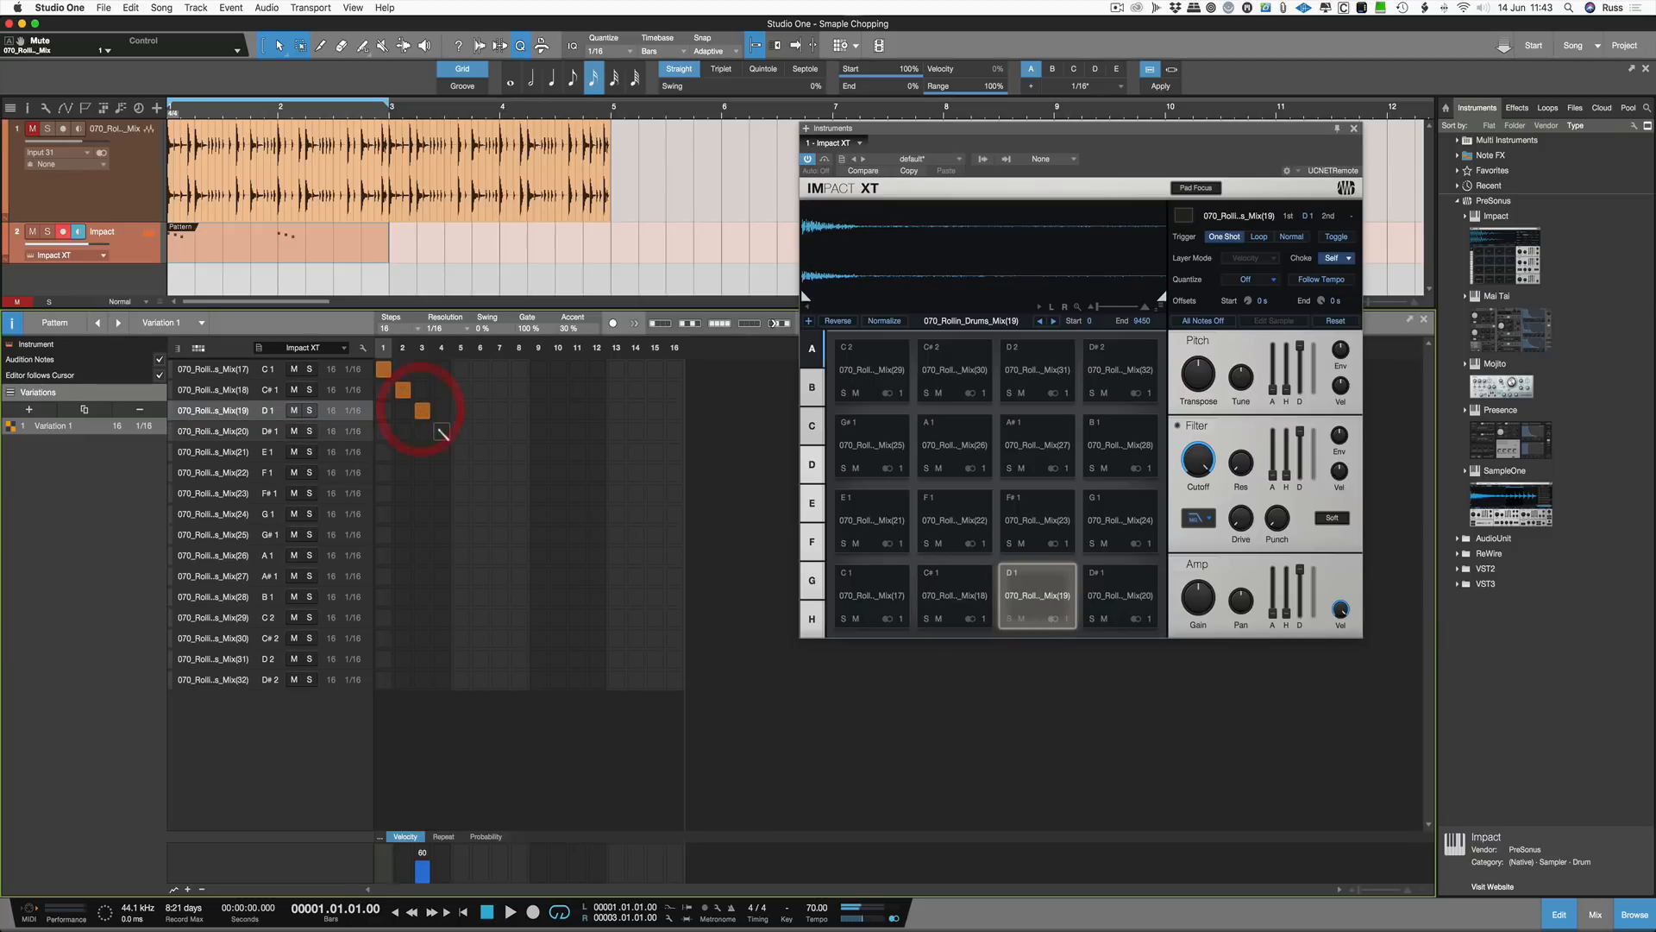
pyautogui.click(441, 430)
pyautogui.click(460, 451)
pyautogui.click(480, 472)
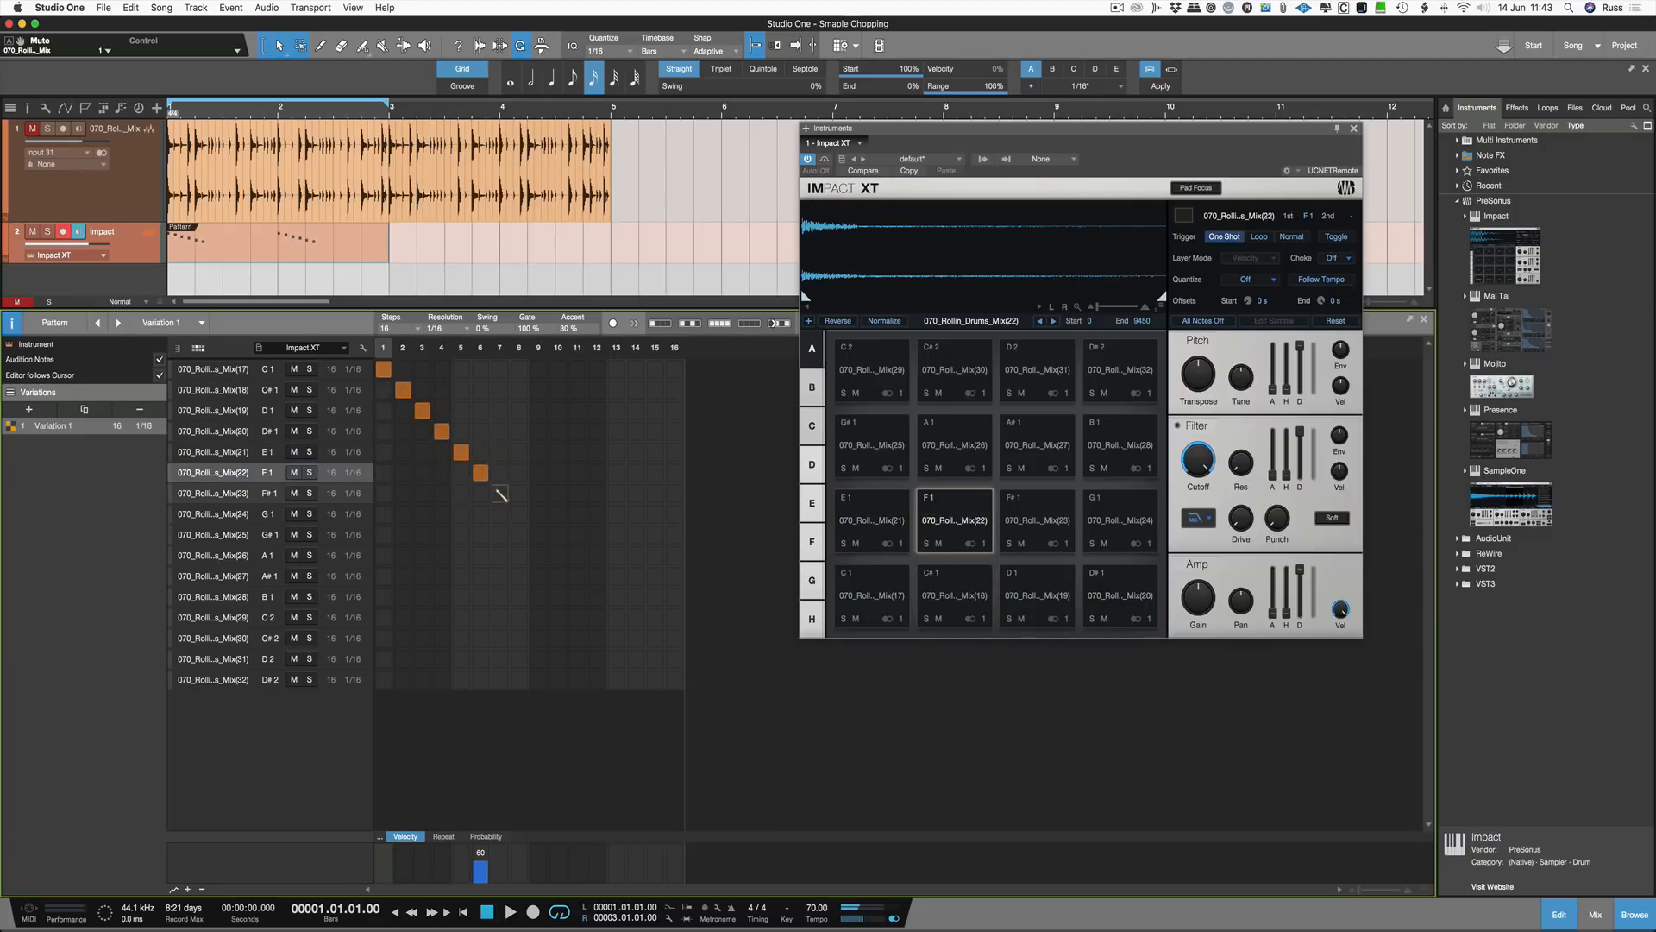
pyautogui.click(499, 493)
pyautogui.click(519, 514)
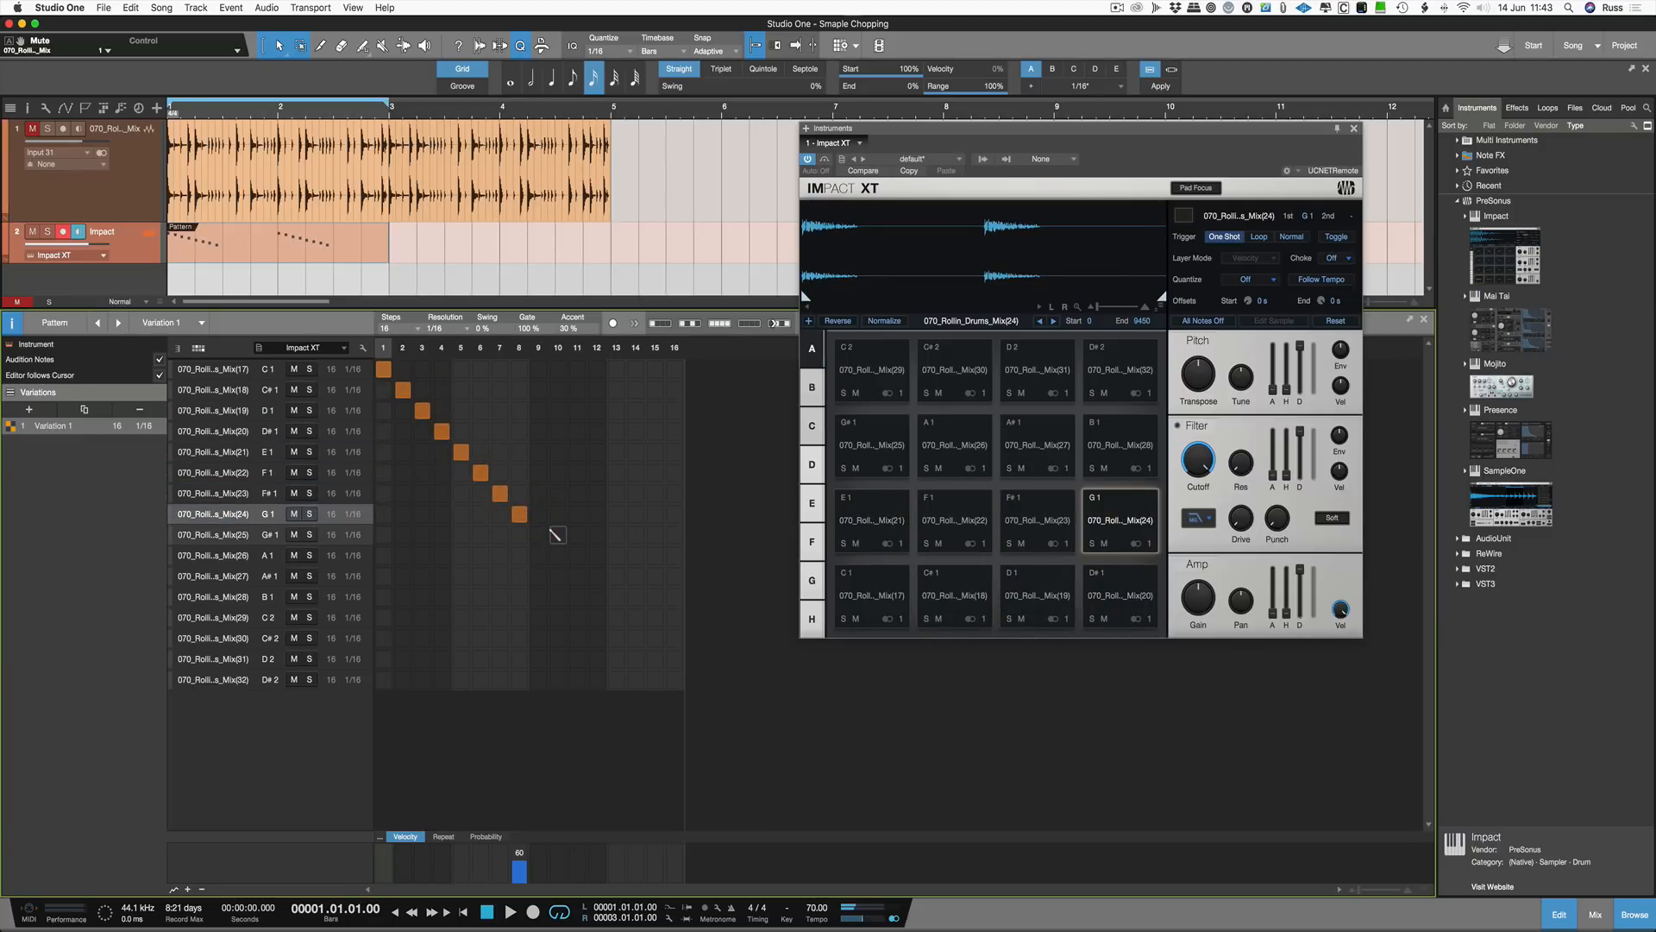
# Step: Fill steps 9 to 16 diagonally on the slice rows from G#1 to D#2 and play the pattern
pyautogui.press('space')
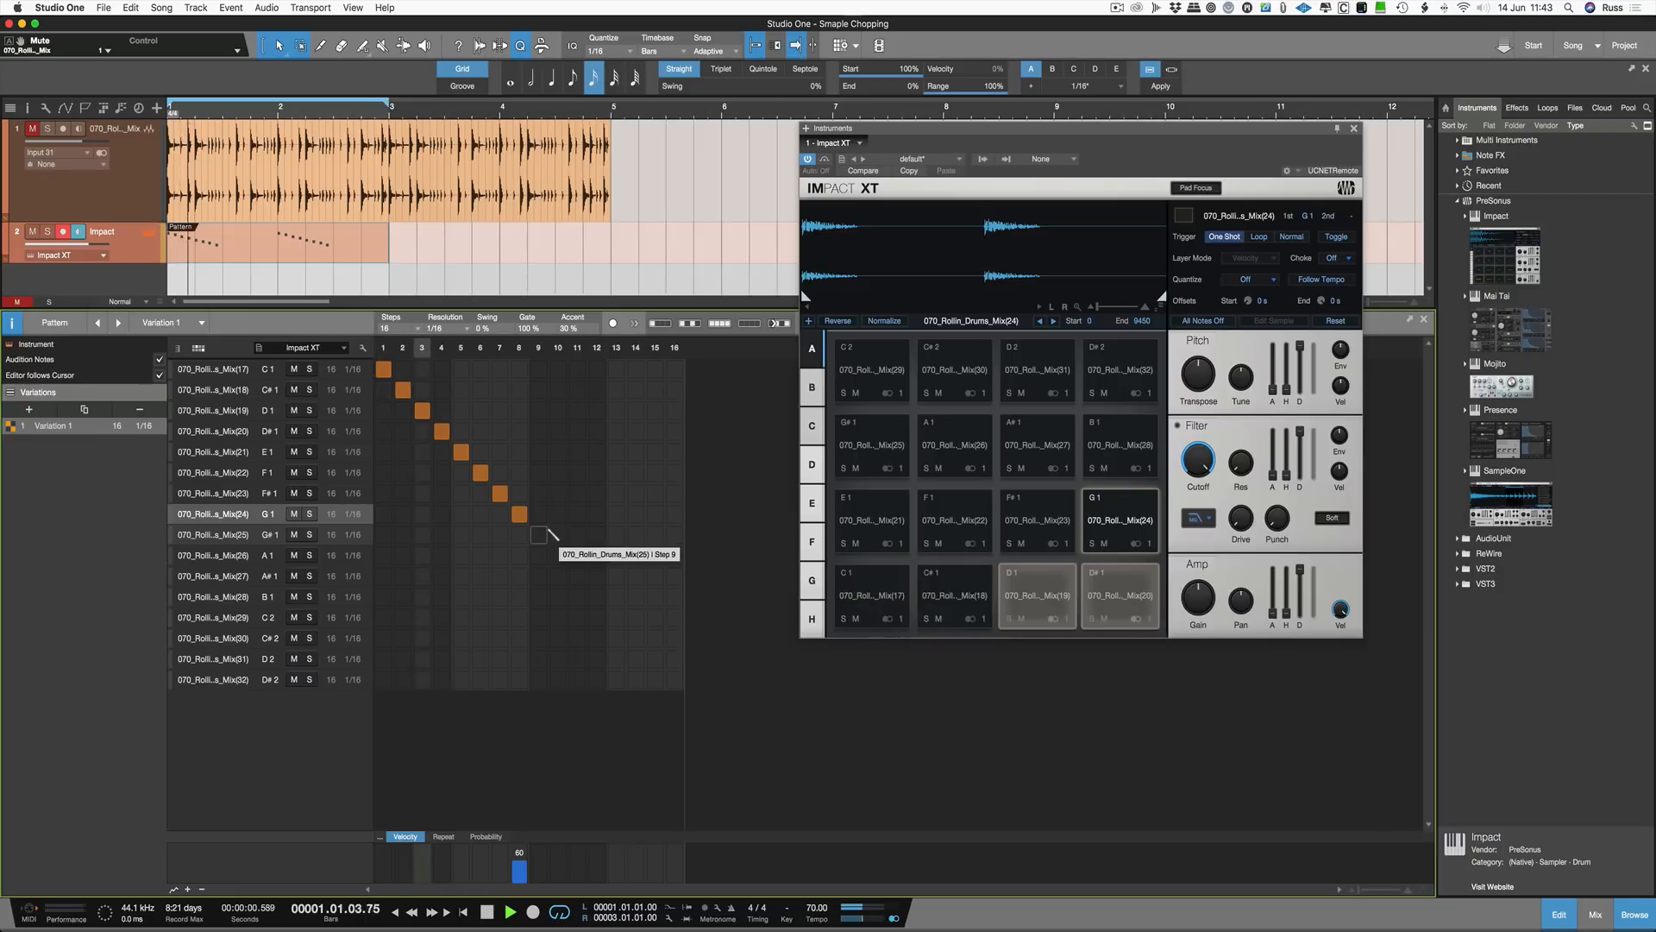
pyautogui.press('space')
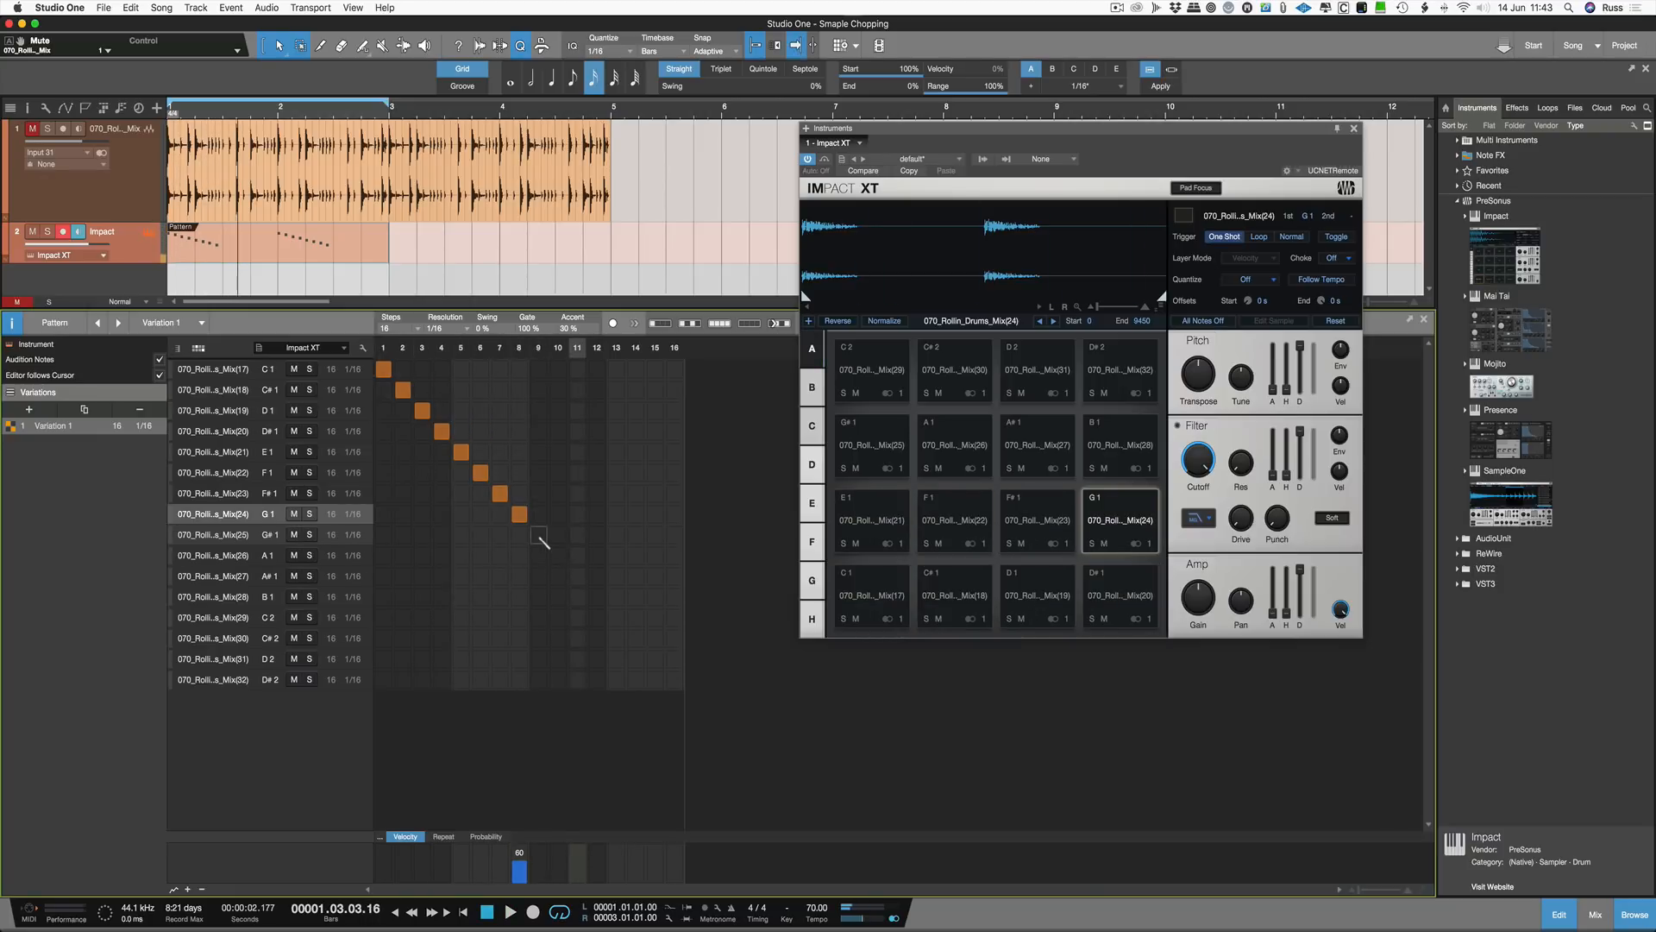
pyautogui.click(538, 534)
pyautogui.click(558, 554)
pyautogui.click(577, 575)
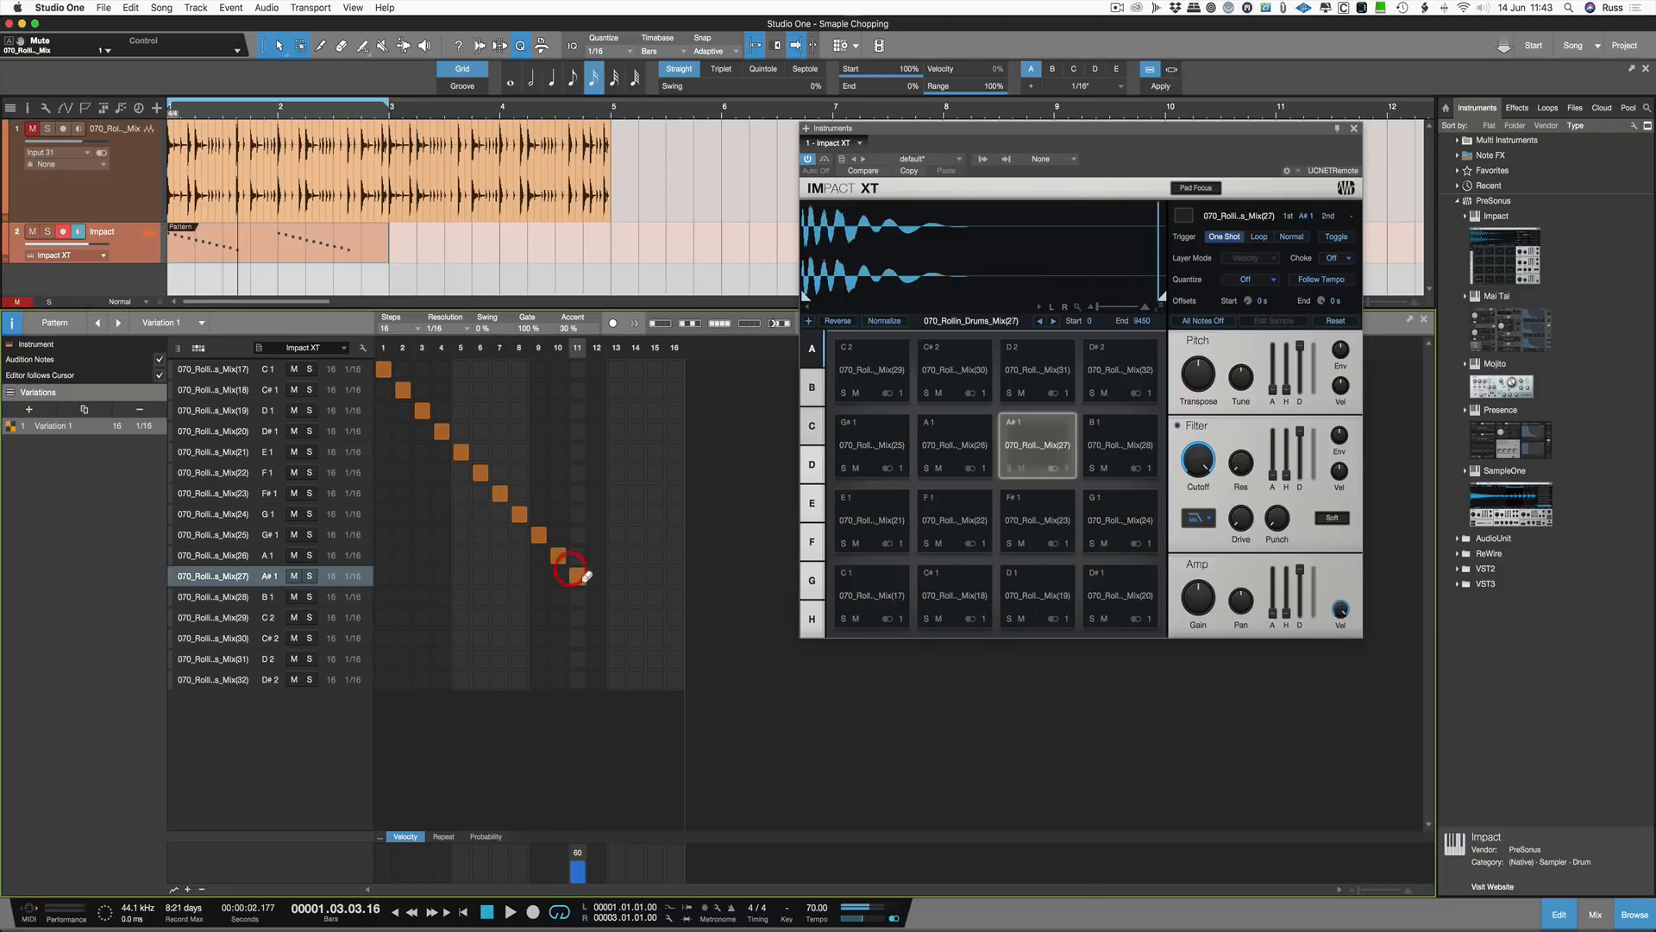
pyautogui.click(597, 596)
pyautogui.click(616, 617)
pyautogui.click(635, 637)
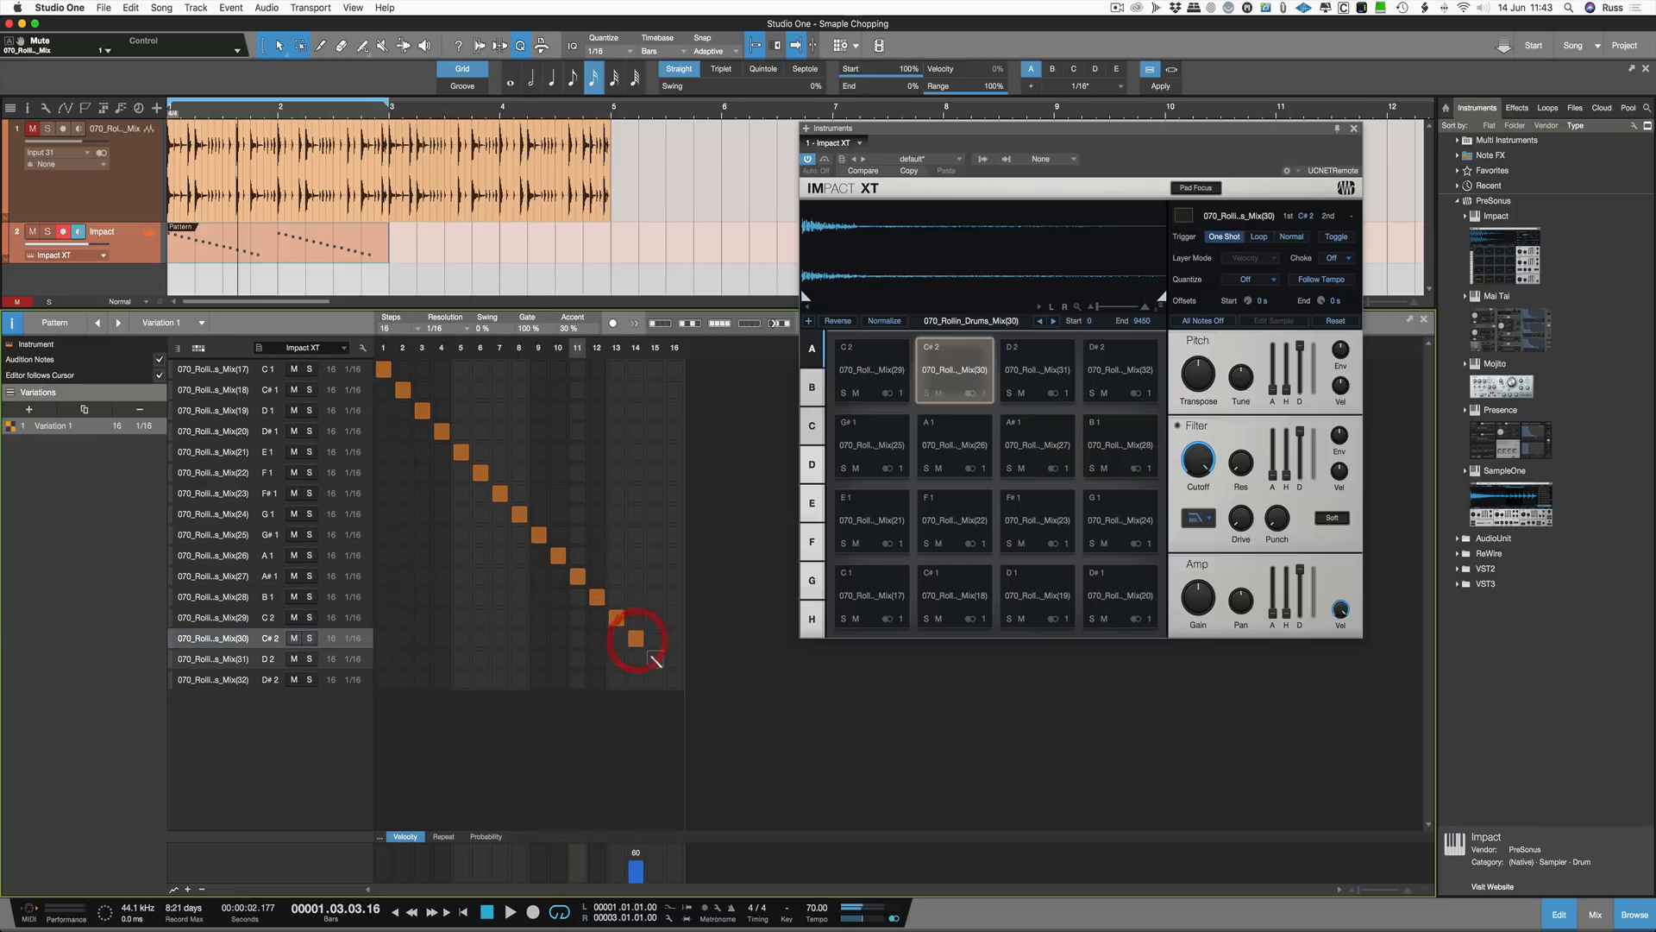
pyautogui.click(655, 658)
pyautogui.click(675, 679)
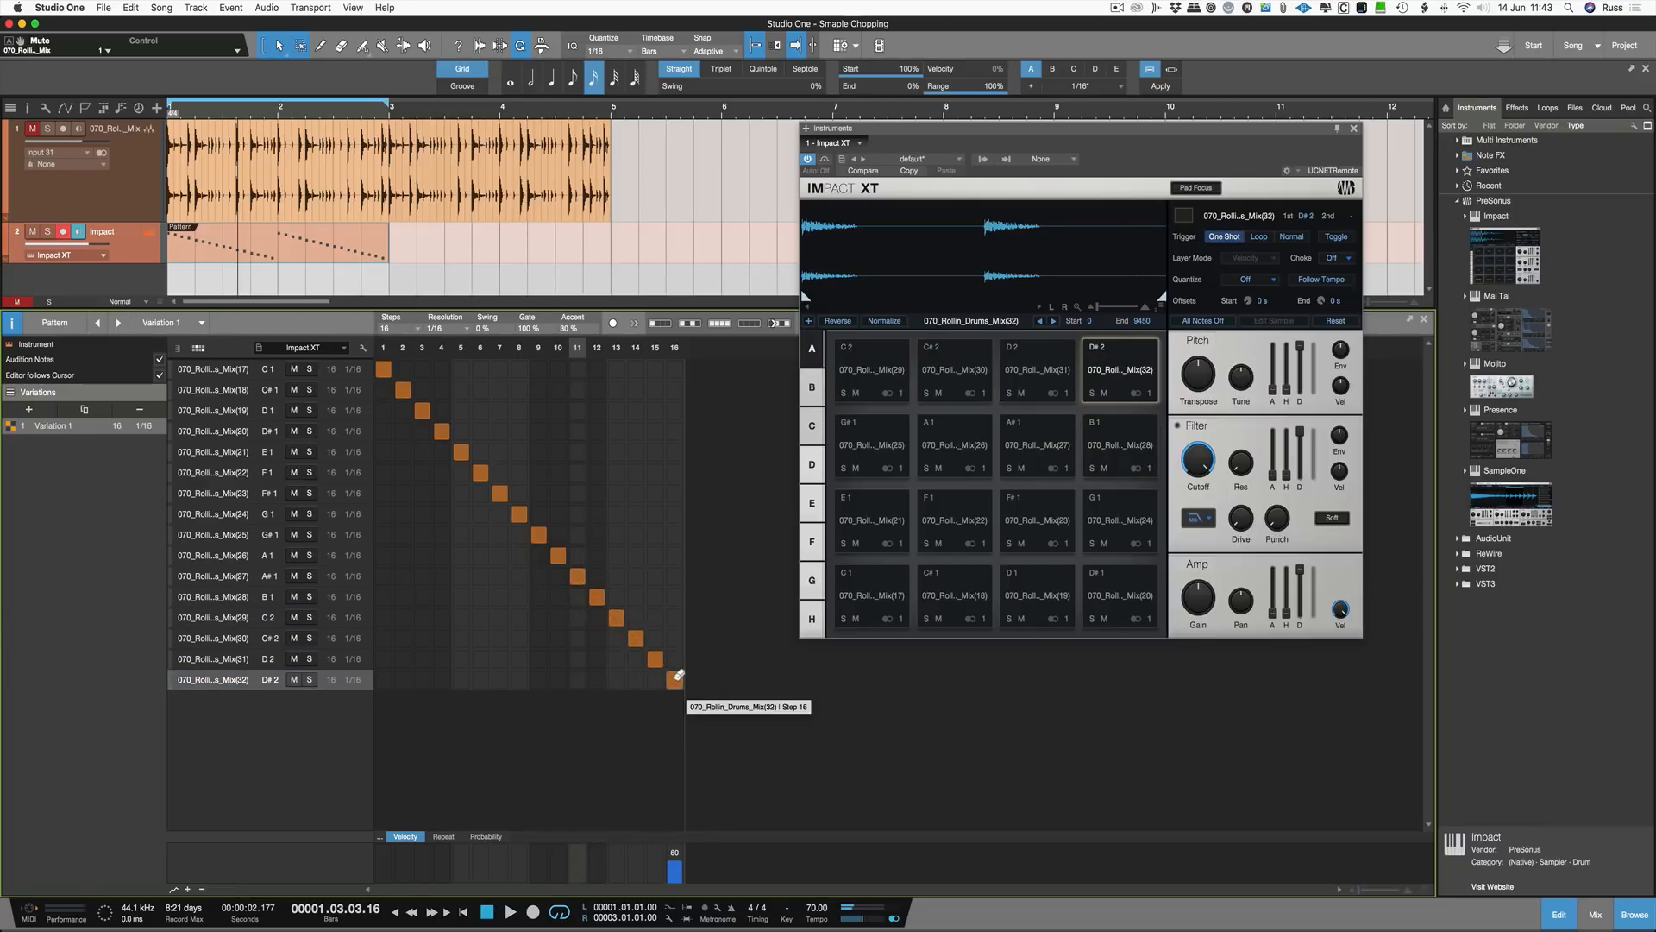
pyautogui.press('space')
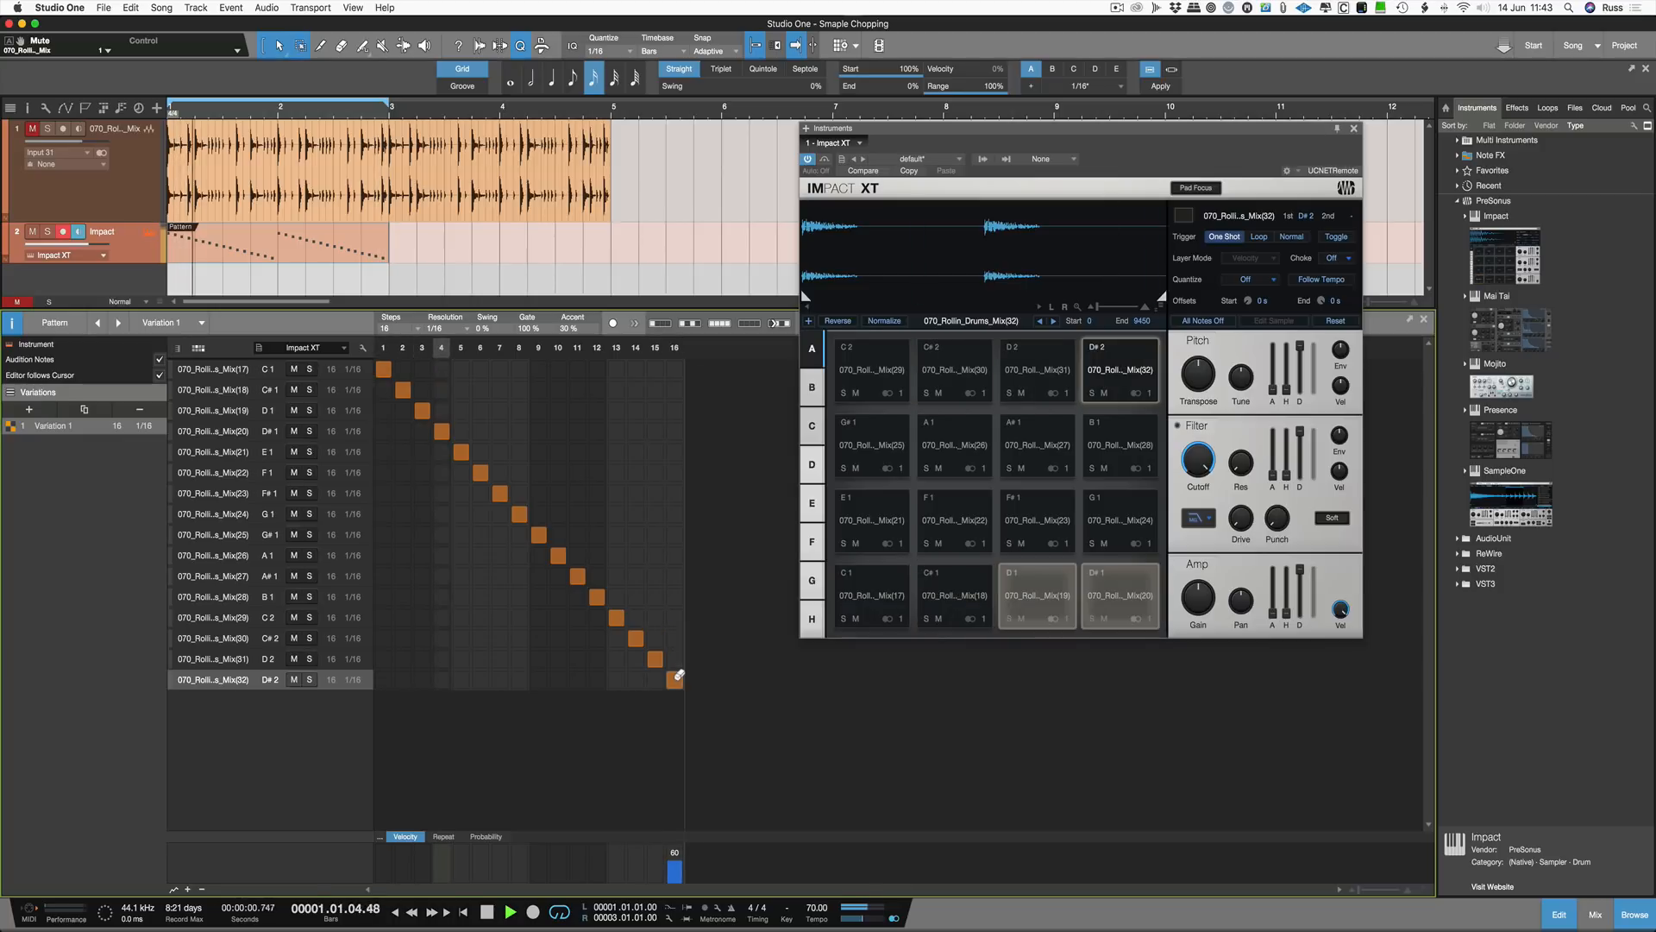
pyautogui.press('space')
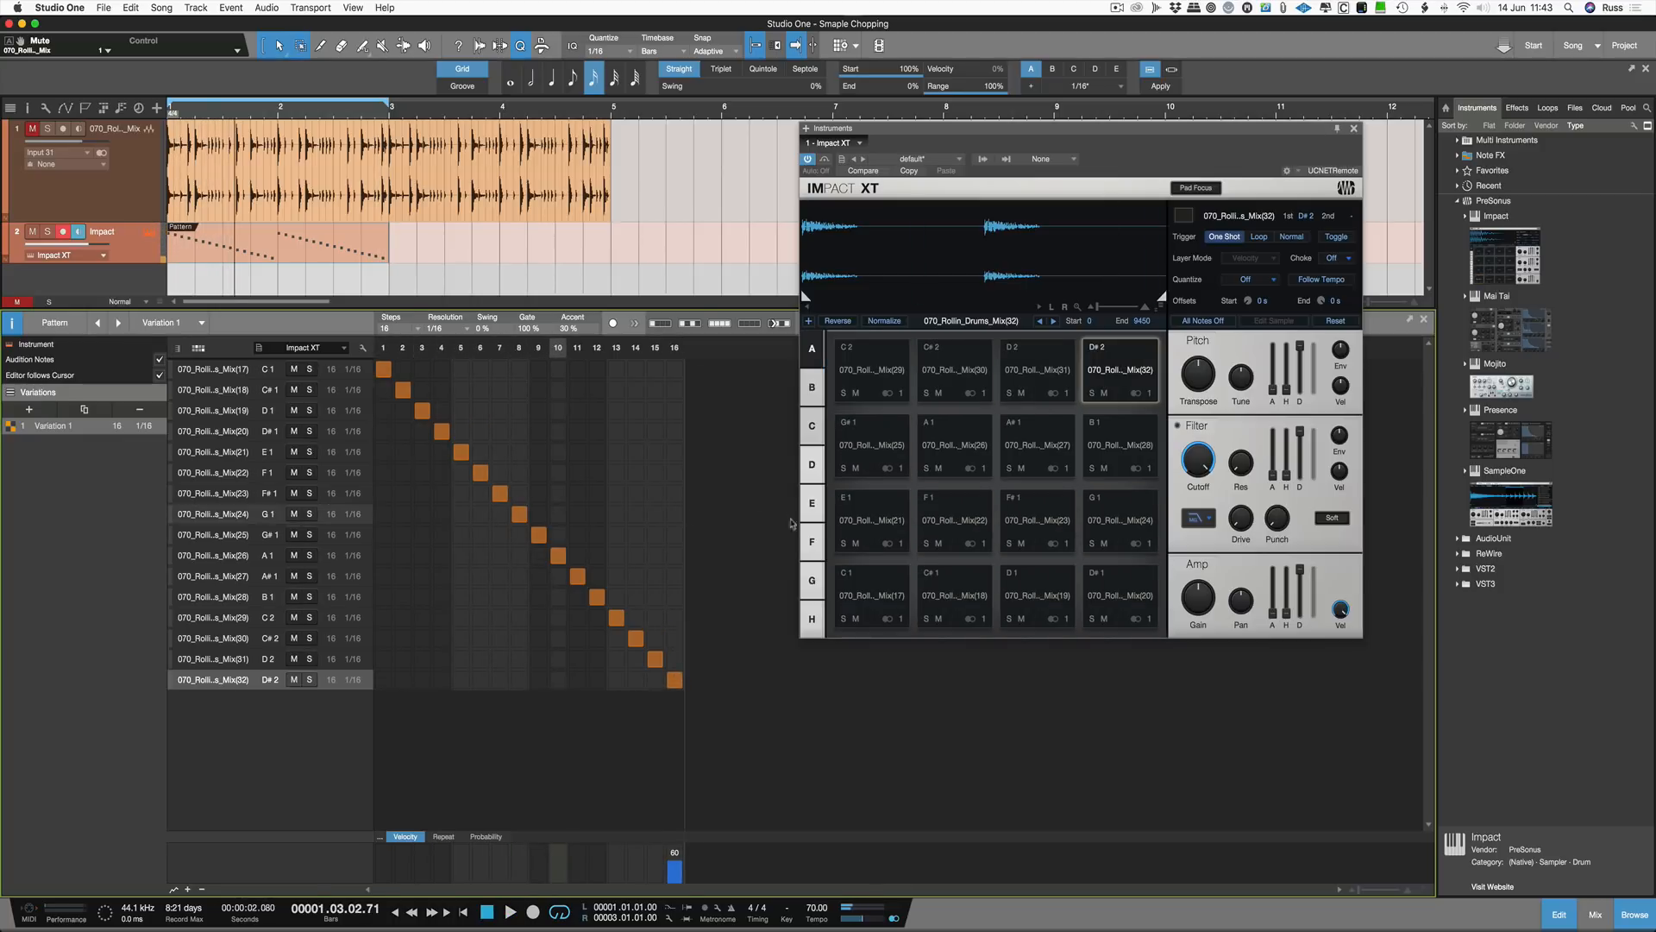
# Step: Rename the C1 pad to Kick
pyautogui.click(869, 601)
pyautogui.rightClick(867, 601)
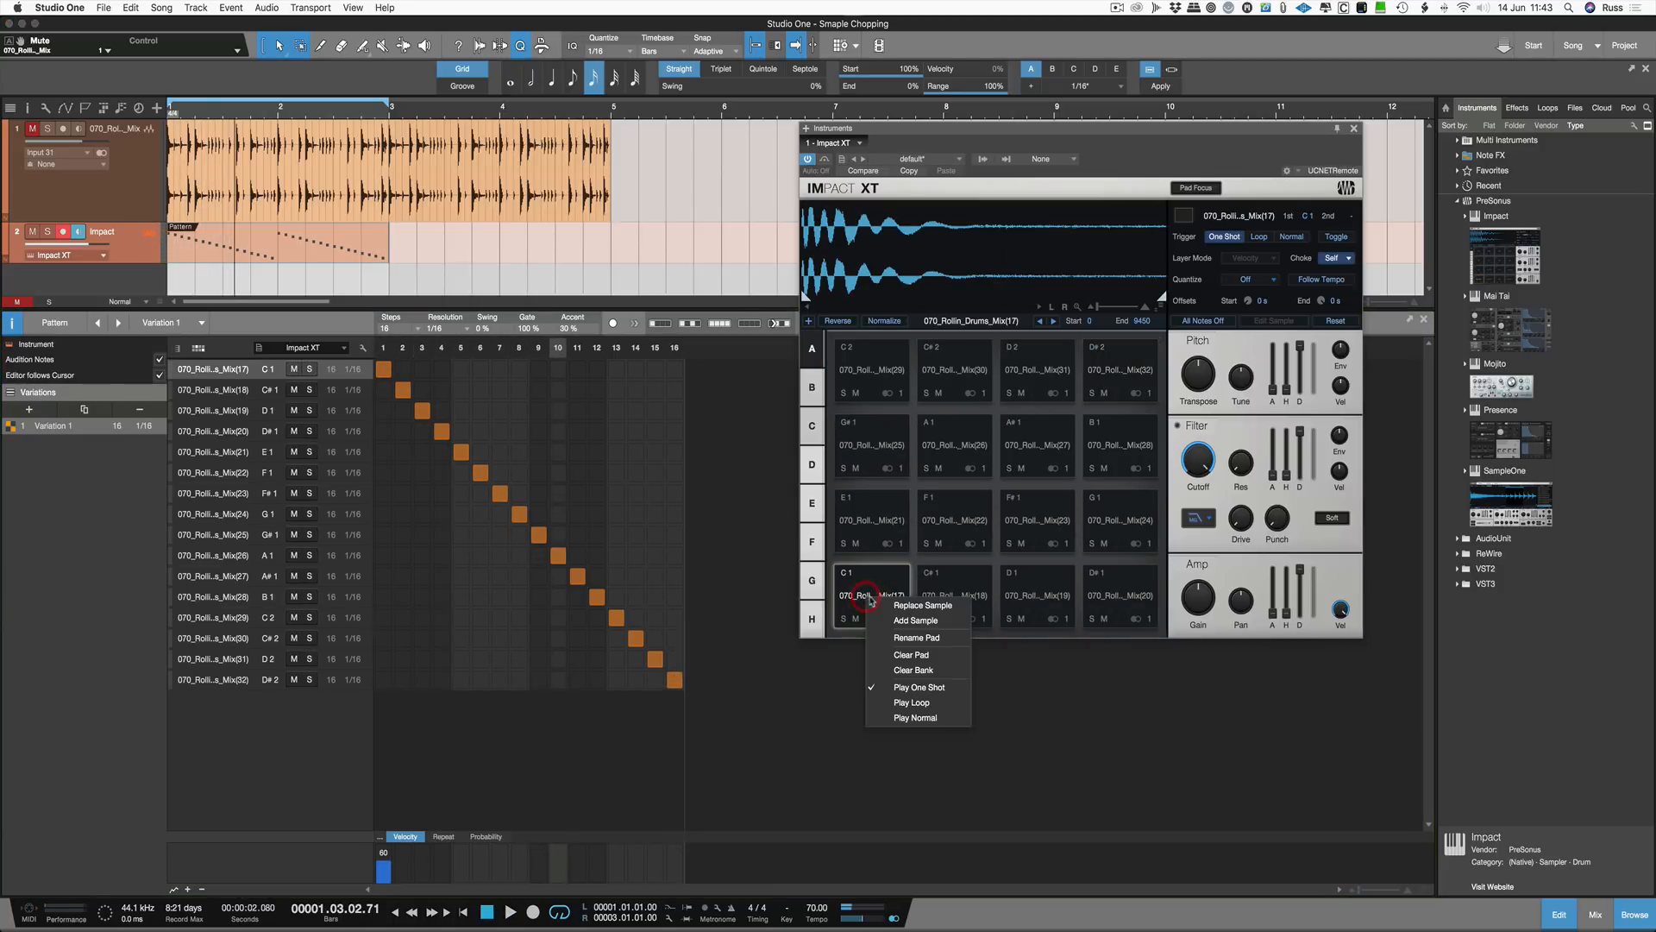
pyautogui.click(926, 641)
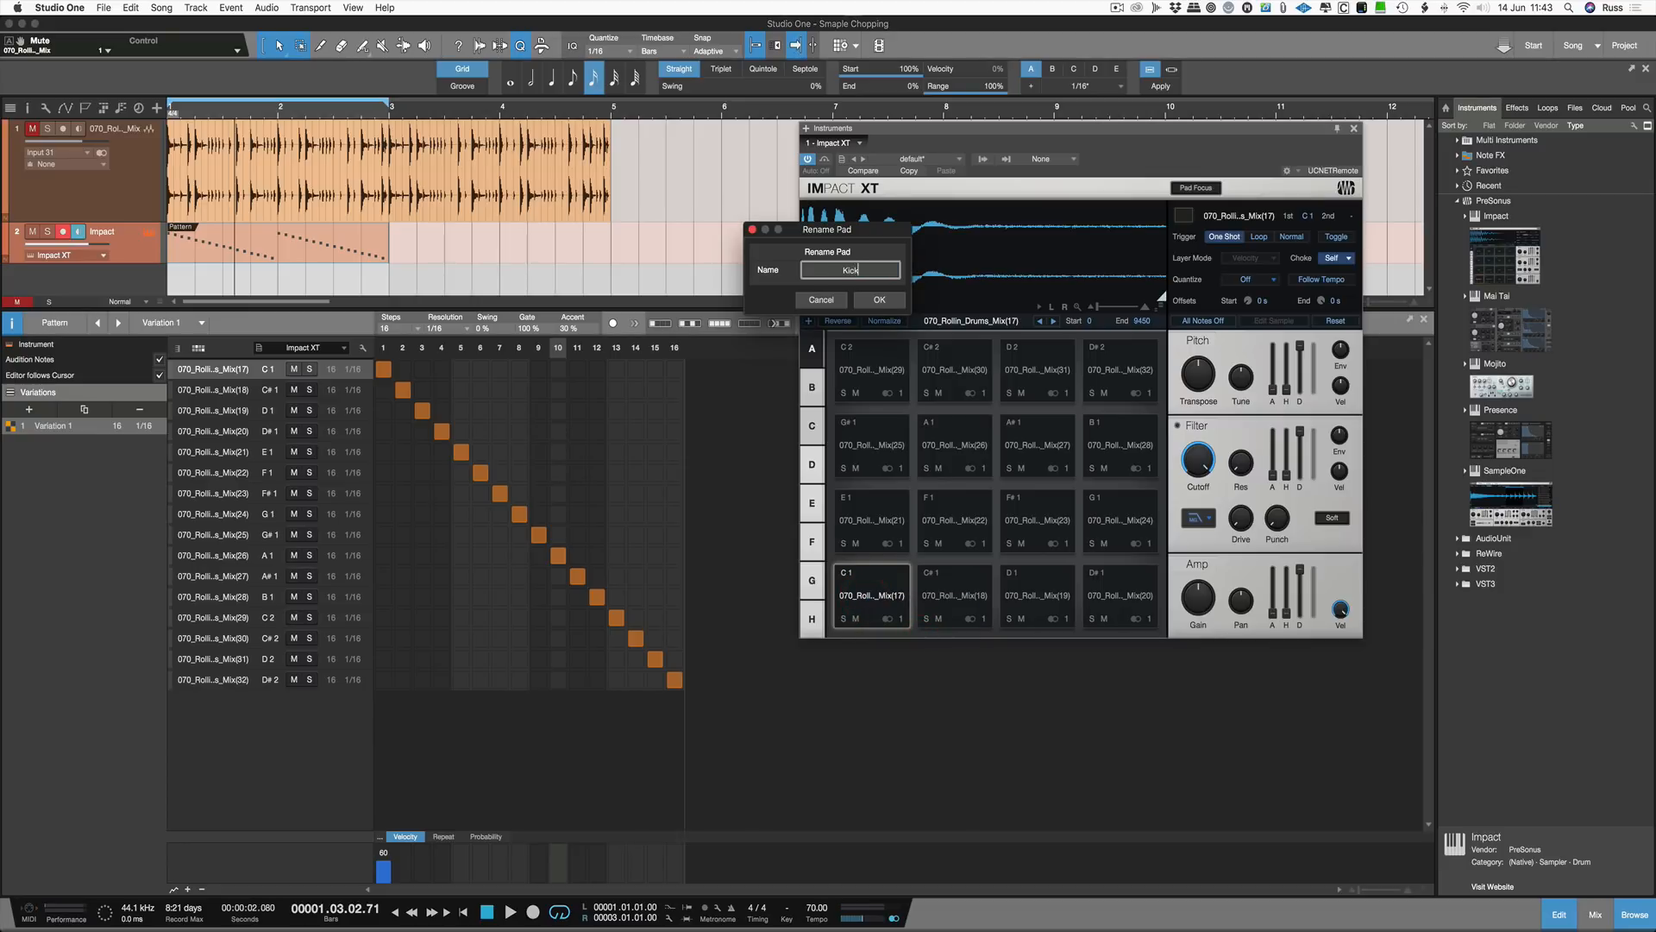
pyautogui.press('Return')
# Step: Audition the C#1, D1 and D#1 pads
pyautogui.click(949, 603)
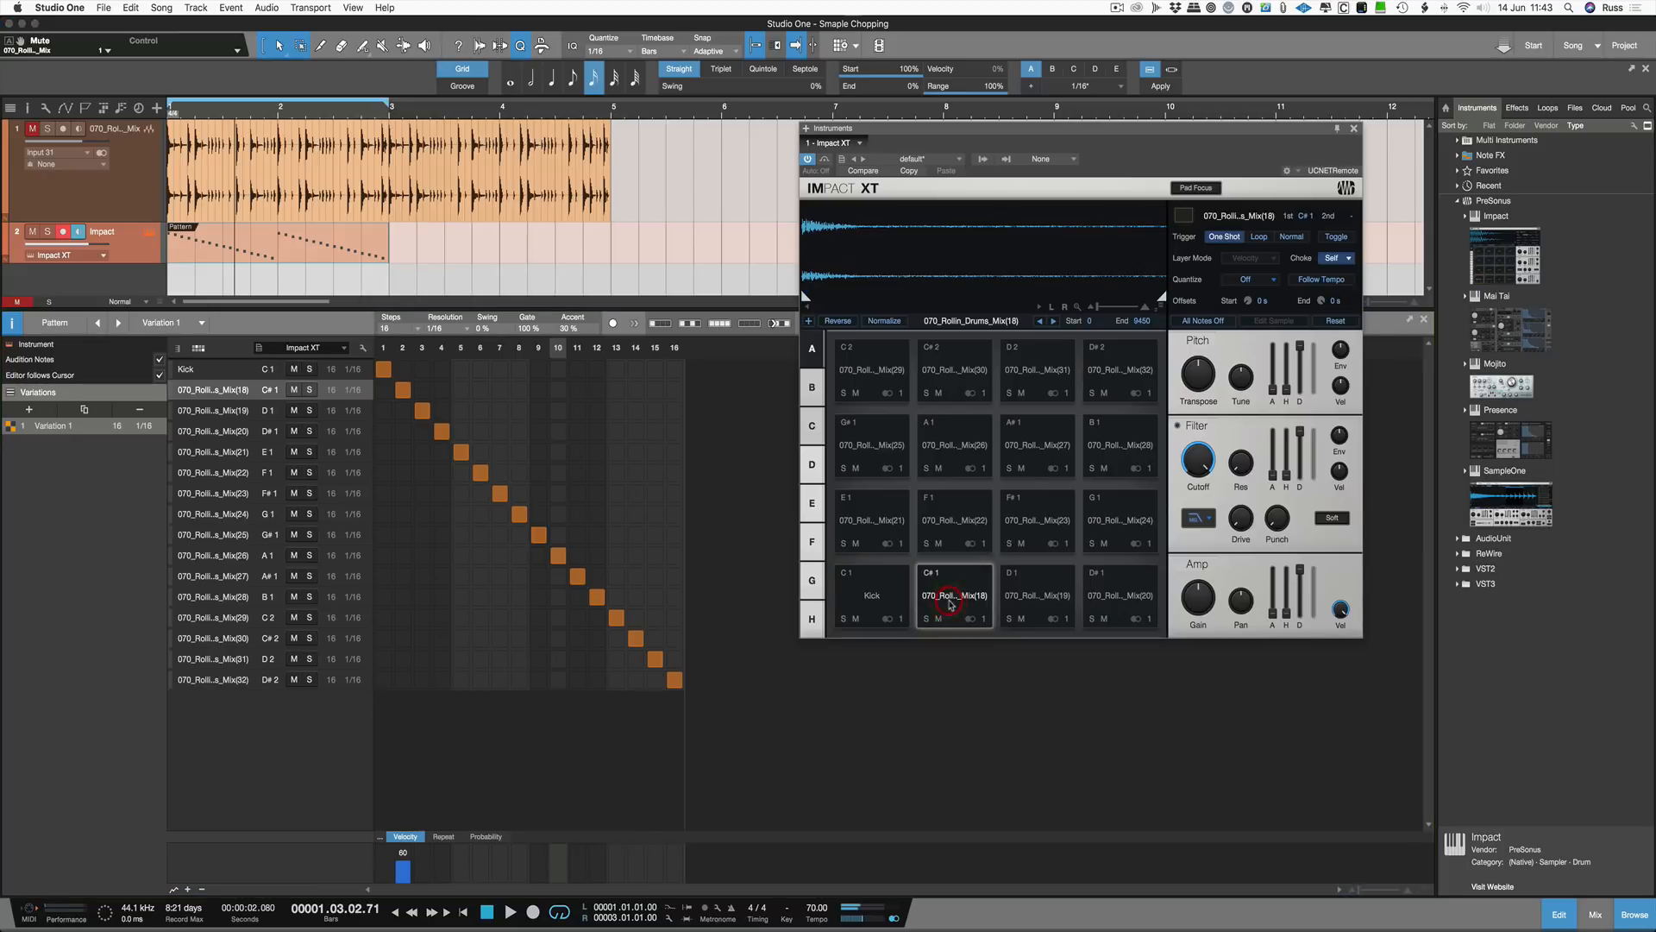
pyautogui.click(1030, 602)
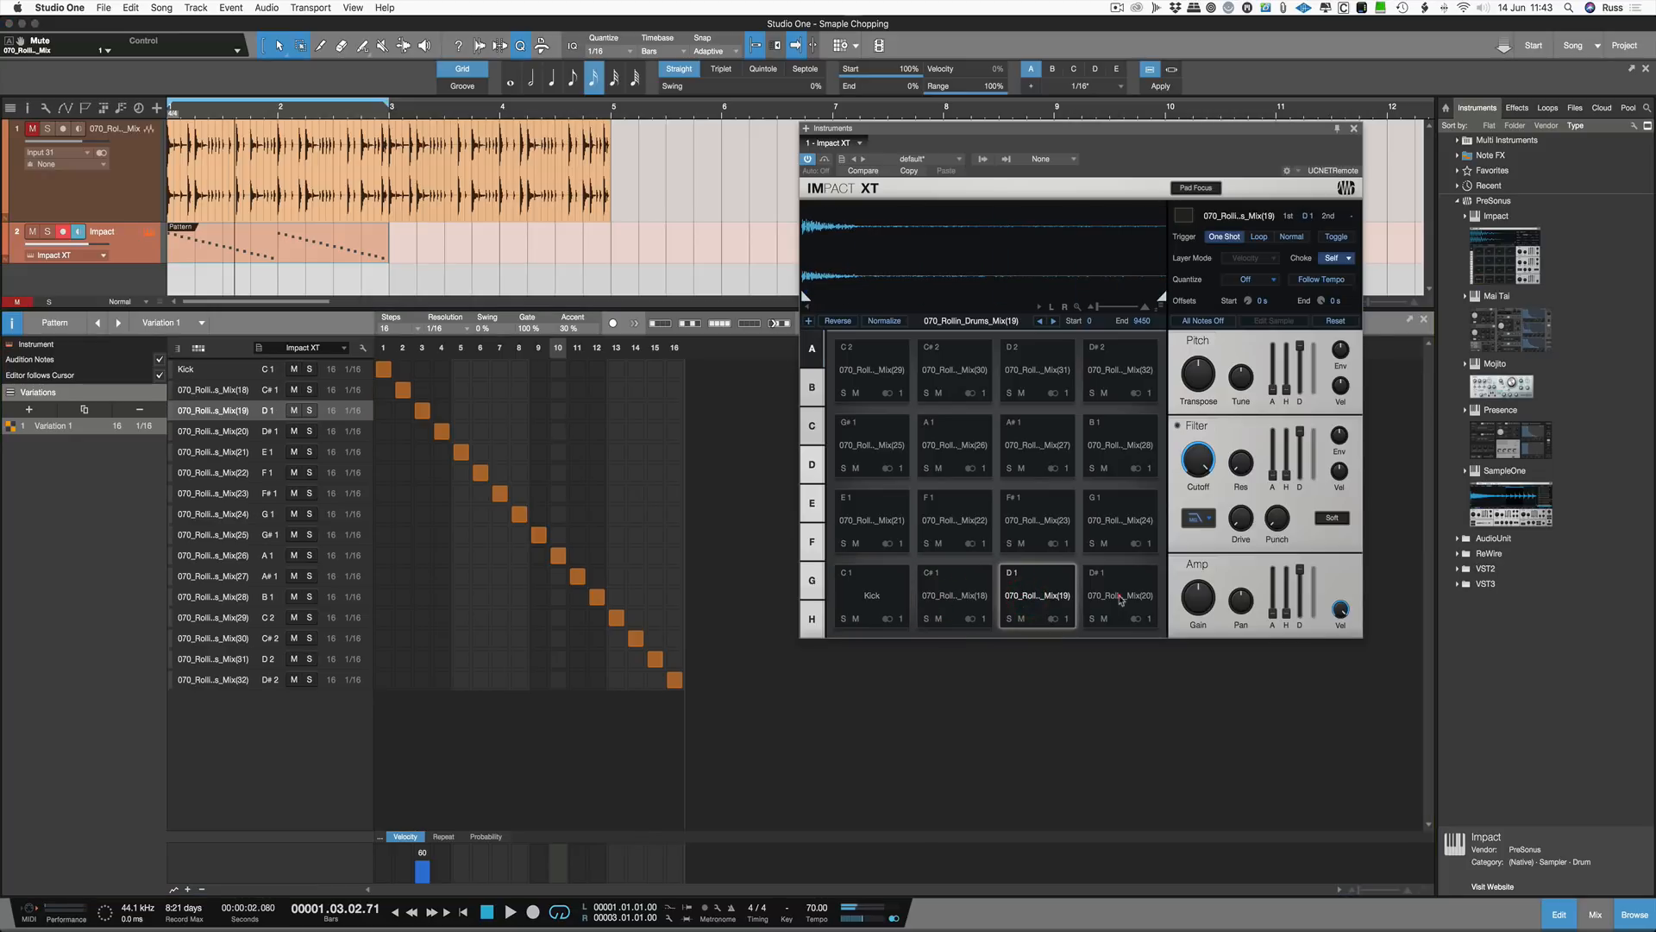
pyautogui.click(1122, 600)
# Step: Rename the E1 pad to Clap Snare
pyautogui.click(871, 531)
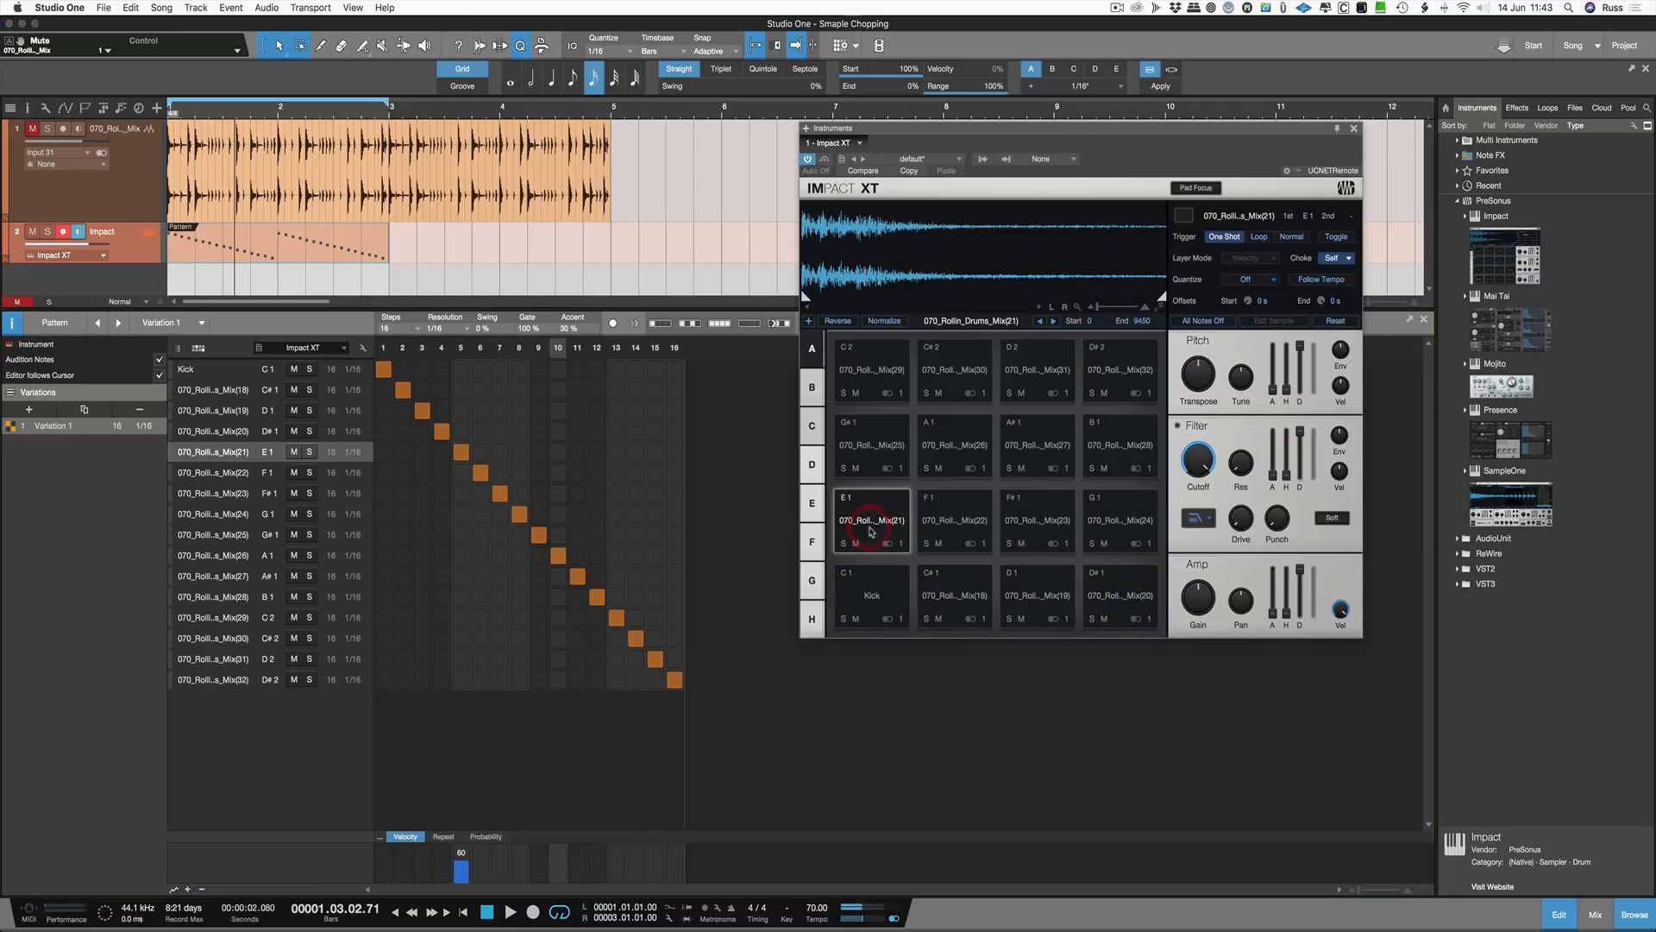
pyautogui.rightClick(871, 531)
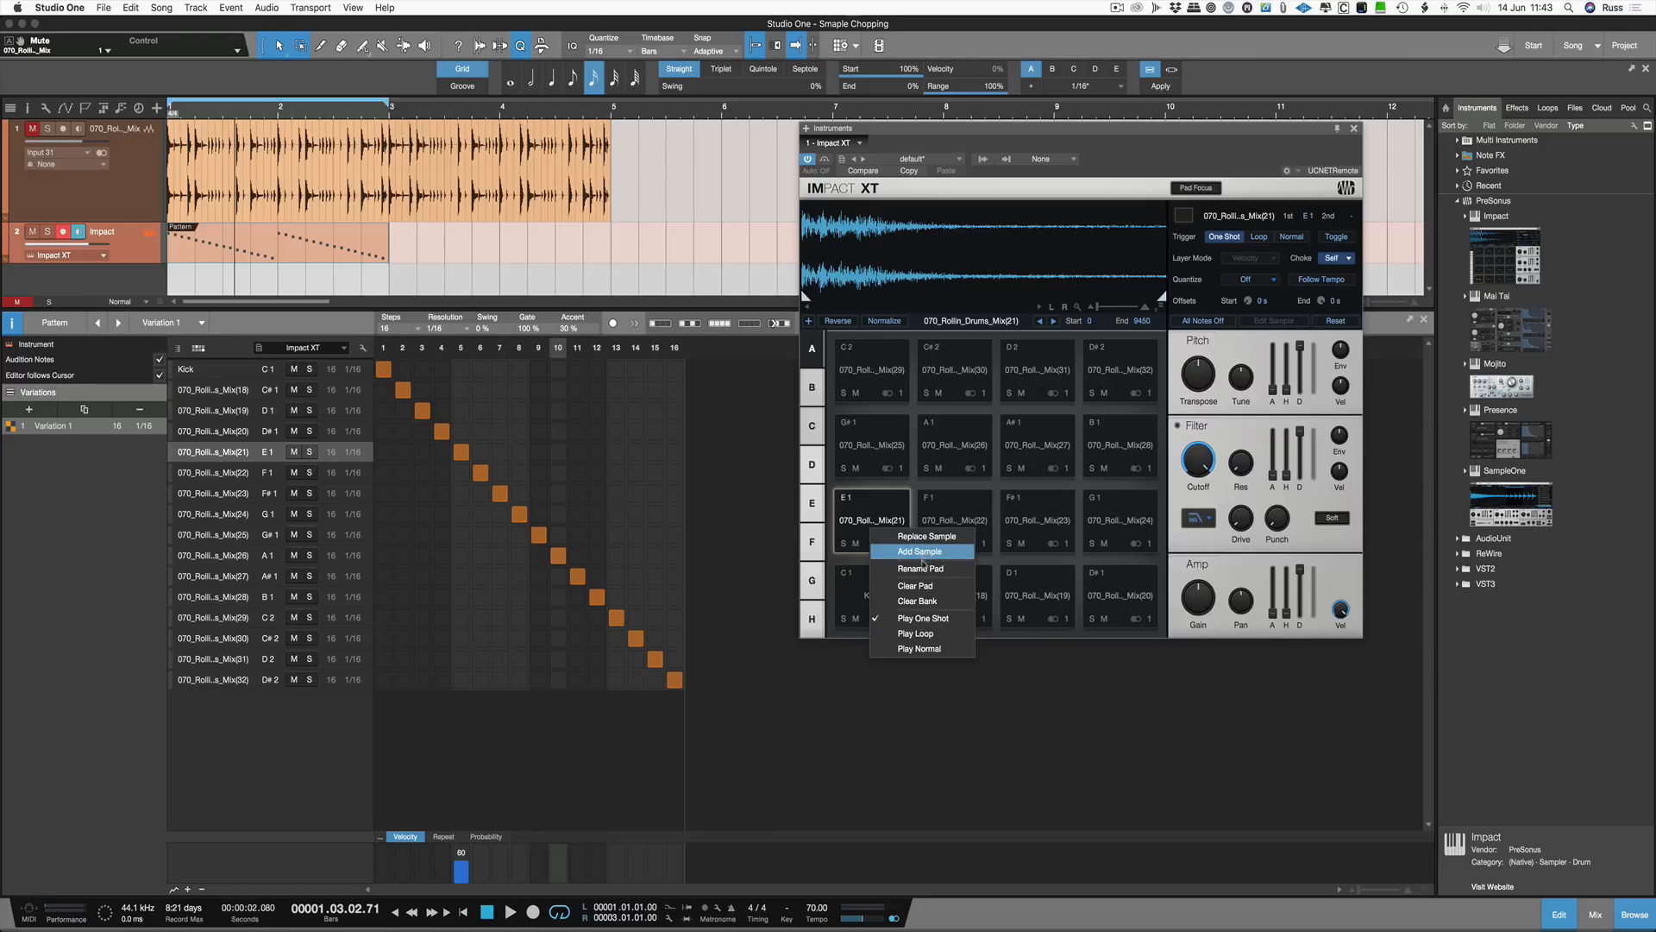
pyautogui.click(922, 569)
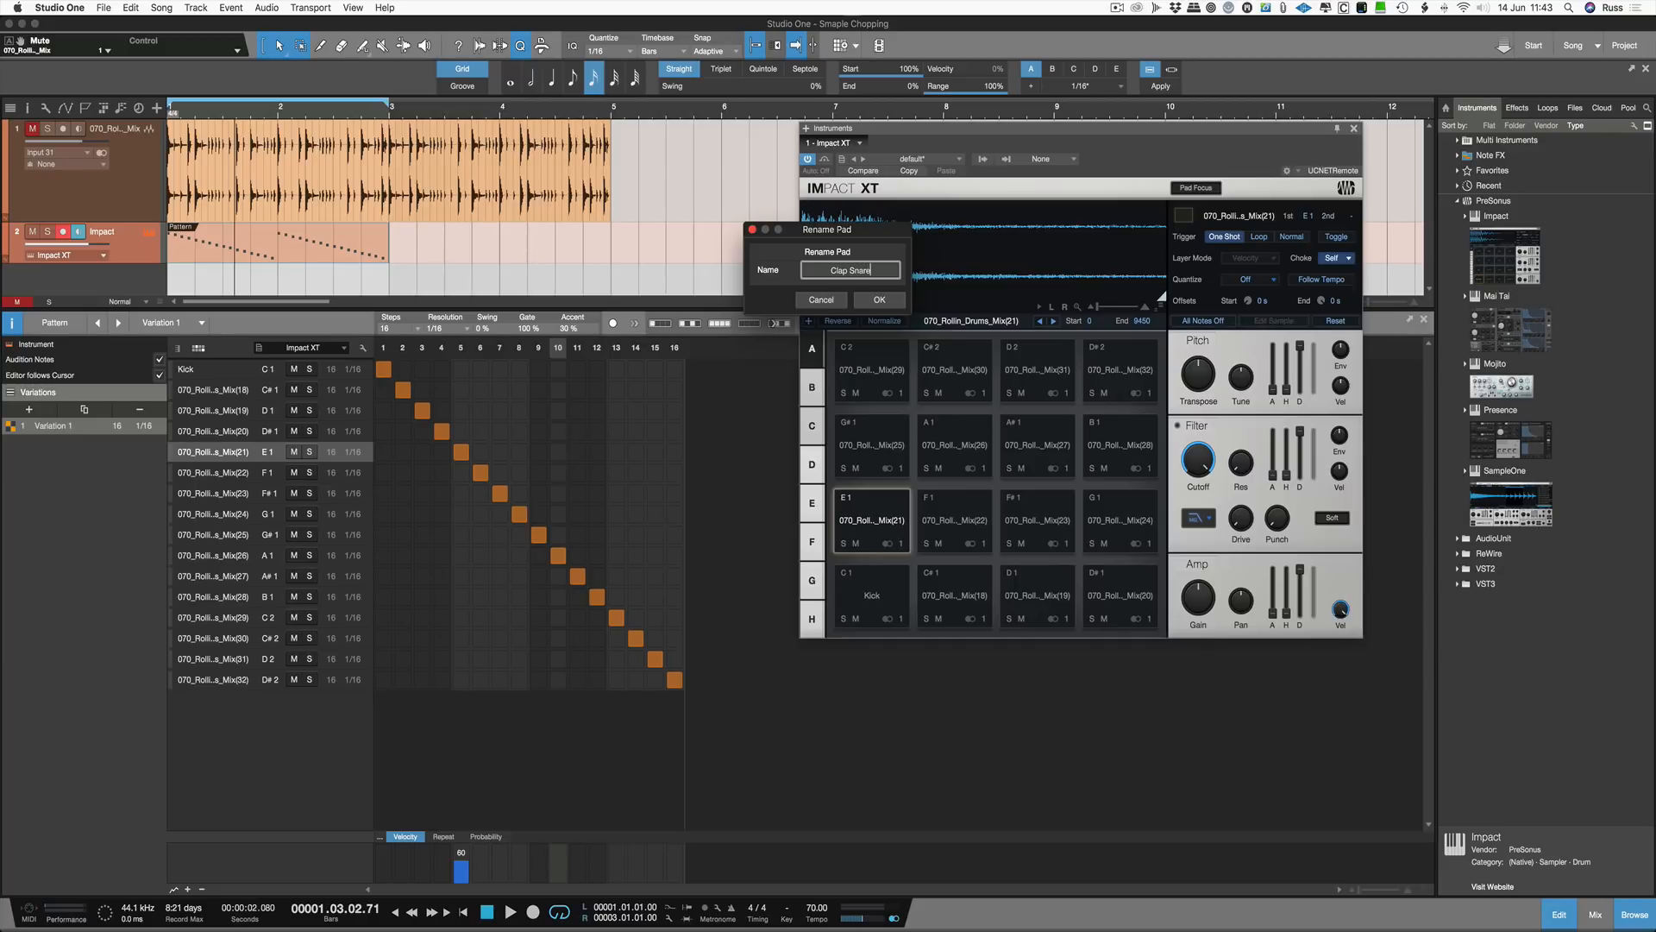
pyautogui.press('Return')
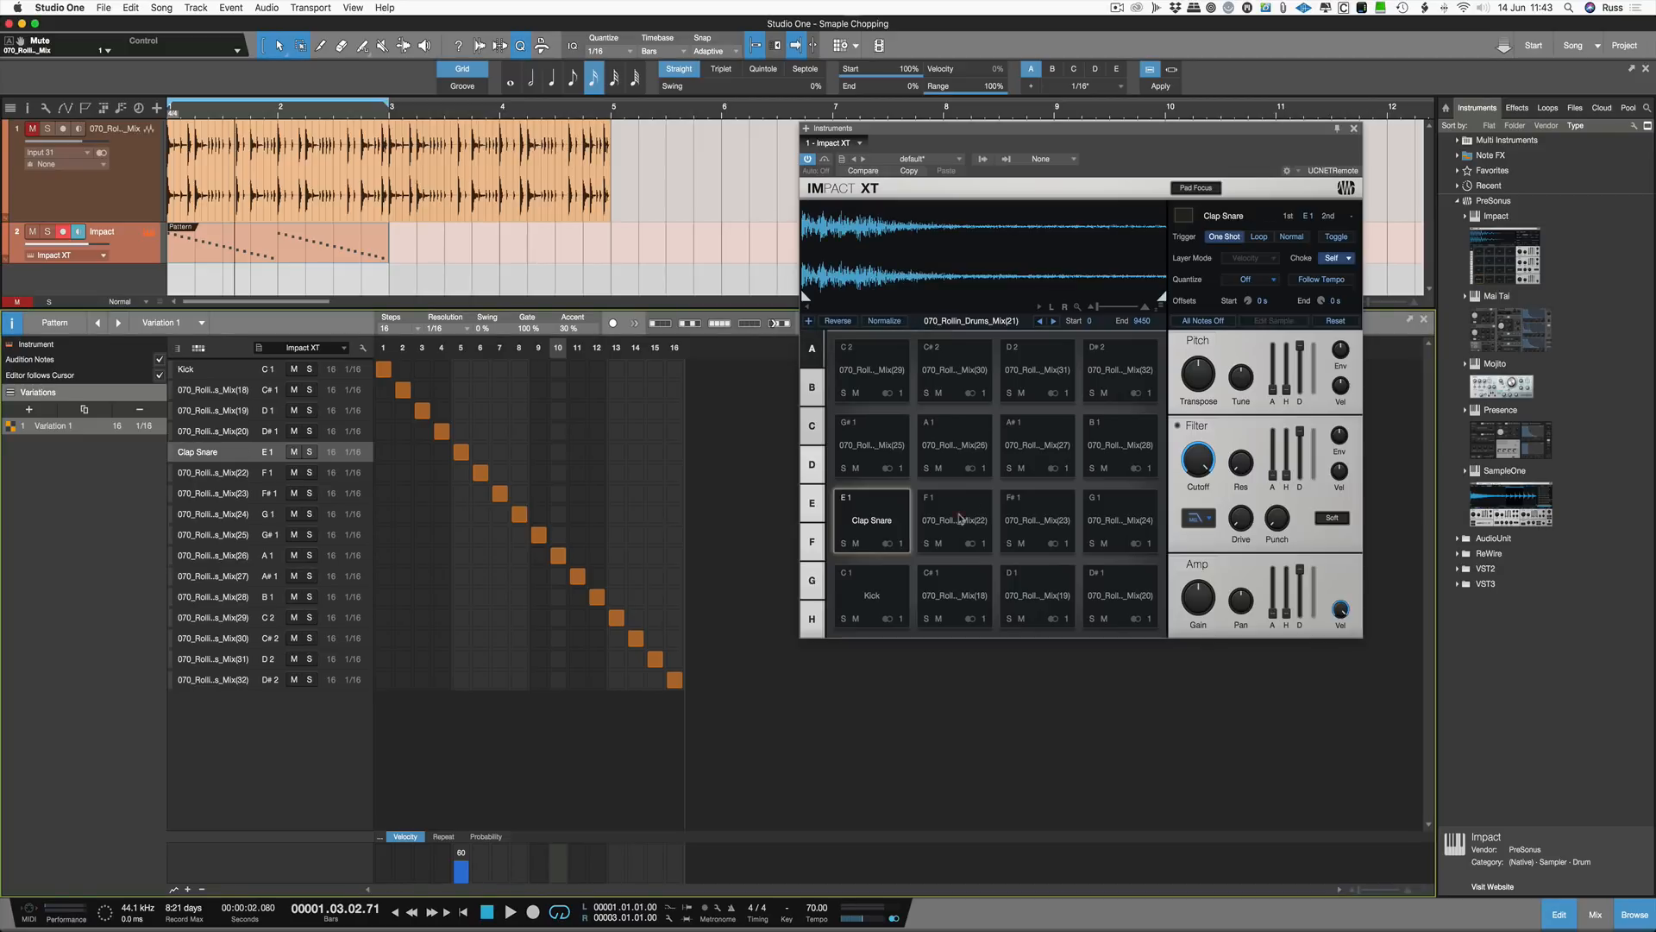
# Step: Audition the Impact XT pads one by one to identify each slice's sound
pyautogui.click(960, 519)
pyautogui.click(1047, 521)
pyautogui.click(1122, 522)
pyautogui.click(1117, 451)
pyautogui.click(1046, 449)
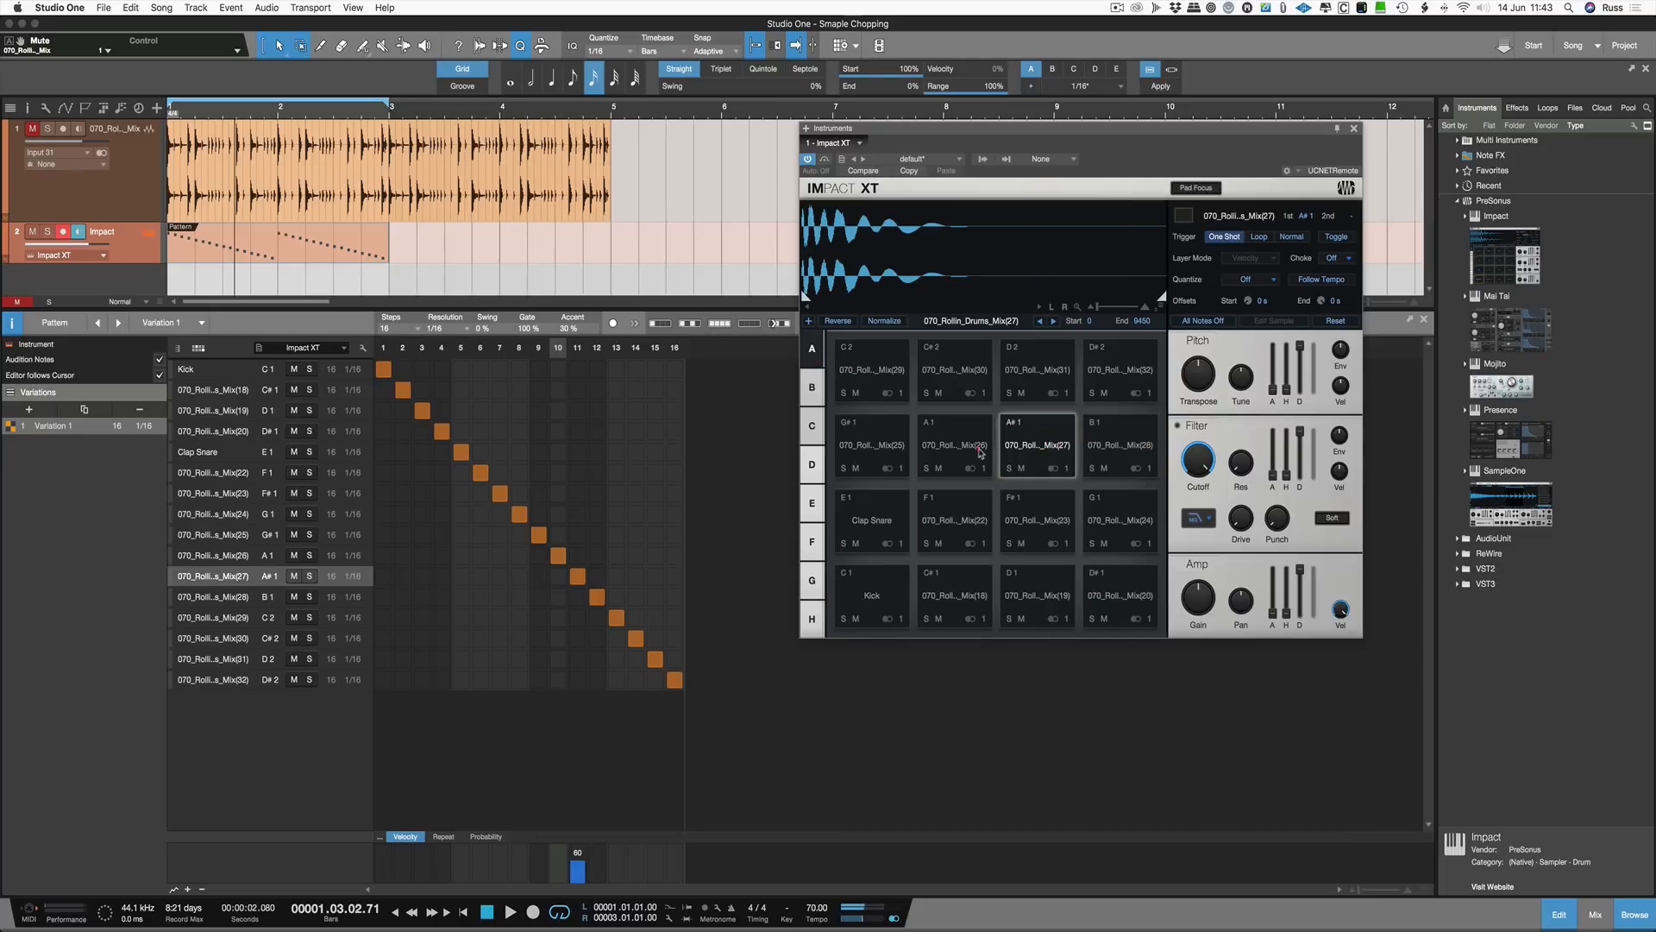
pyautogui.click(979, 452)
pyautogui.click(1121, 448)
pyautogui.click(880, 377)
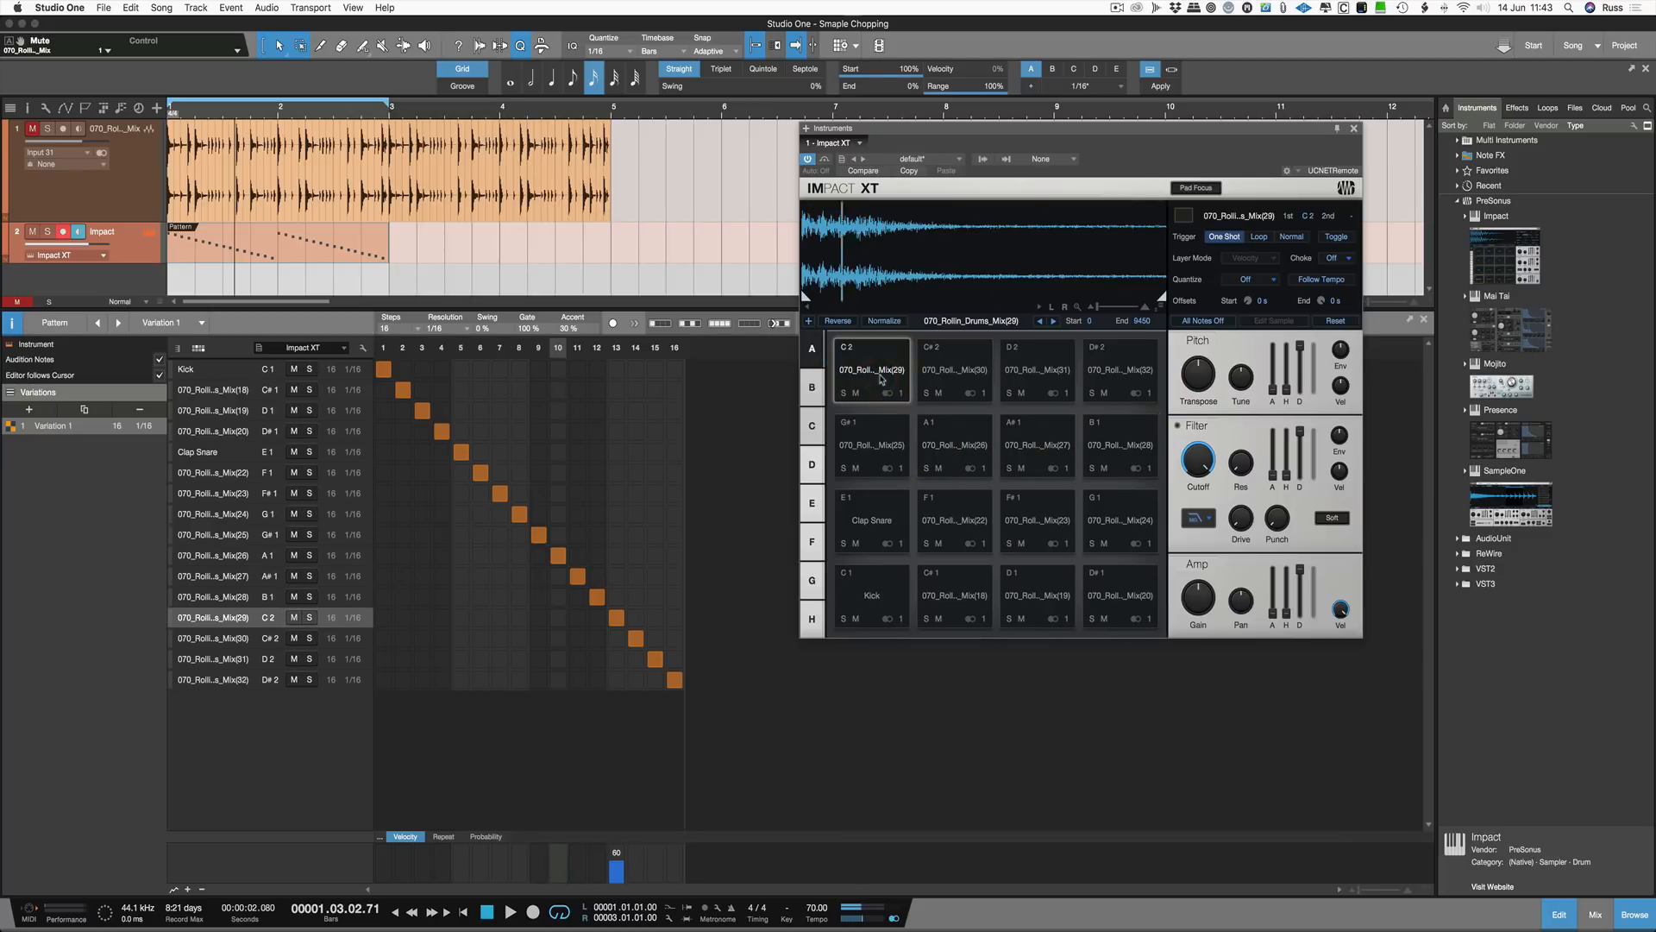
pyautogui.click(880, 587)
pyautogui.click(872, 520)
pyautogui.click(934, 572)
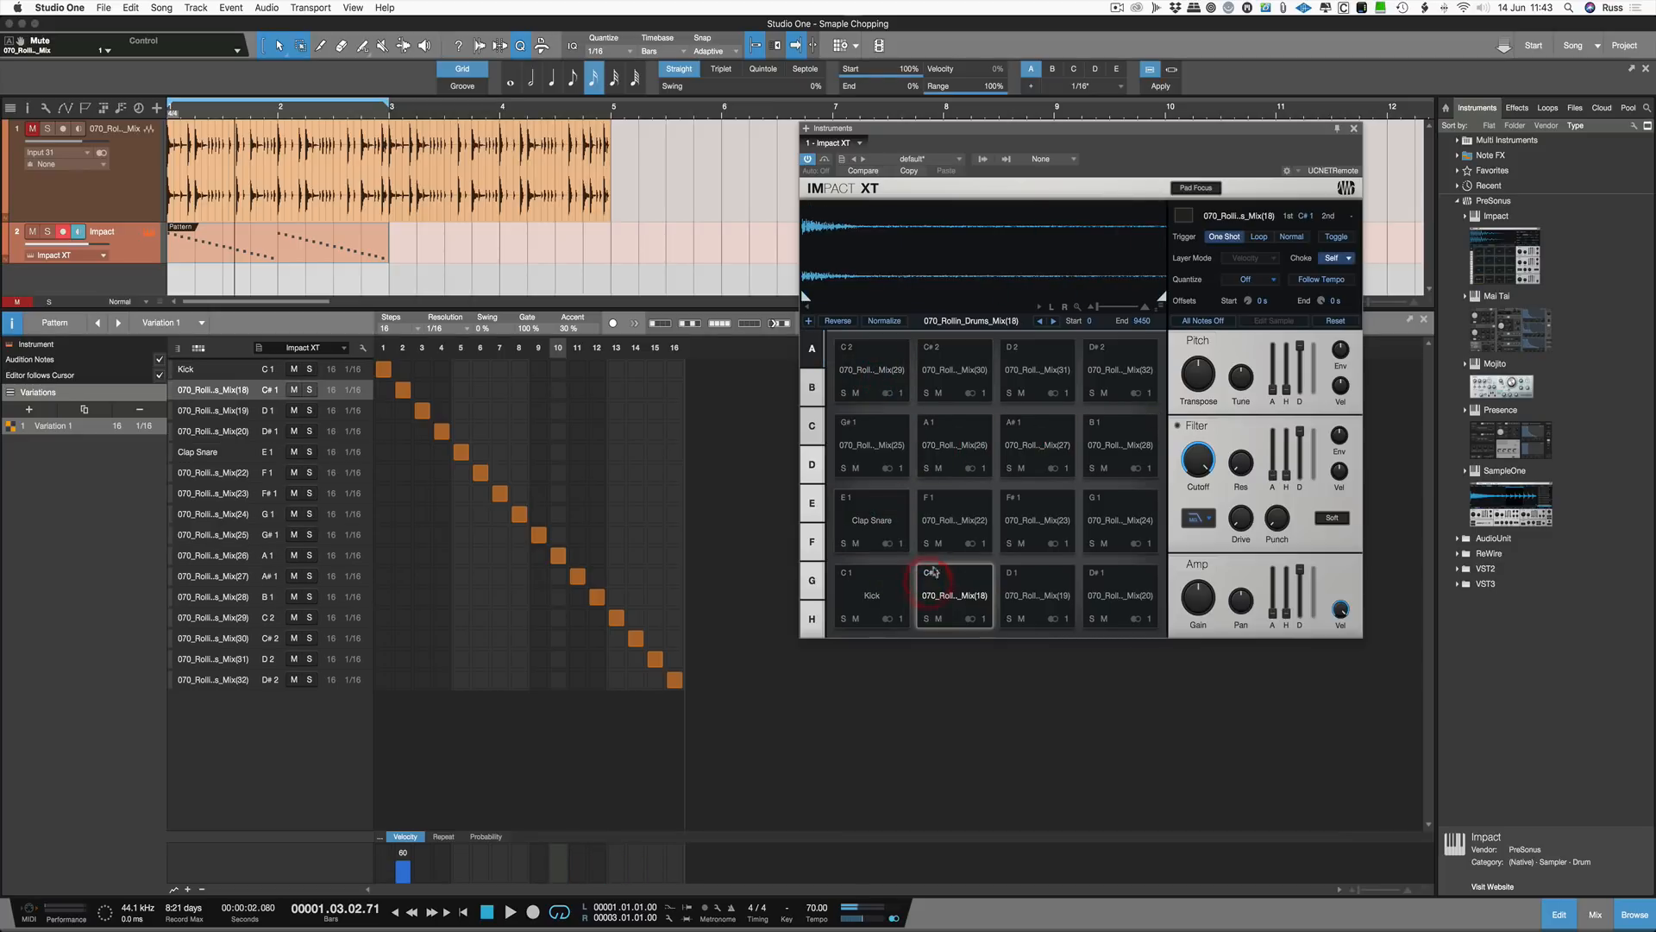
pyautogui.click(960, 521)
pyautogui.click(1038, 524)
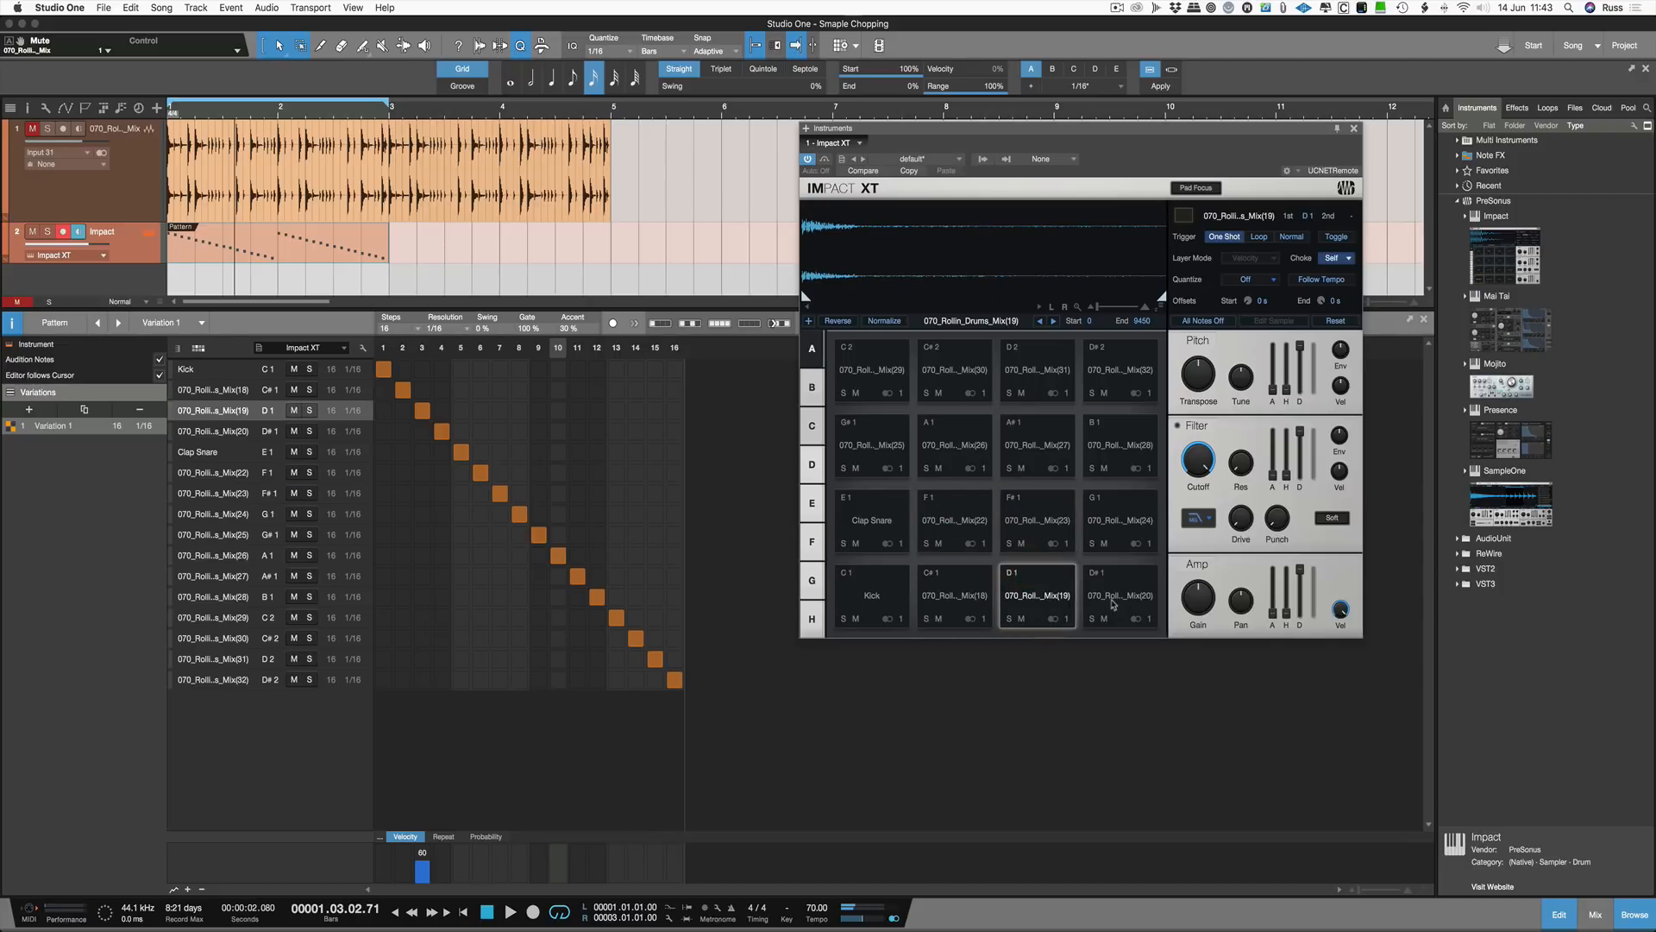
pyautogui.click(1108, 599)
pyautogui.click(1039, 521)
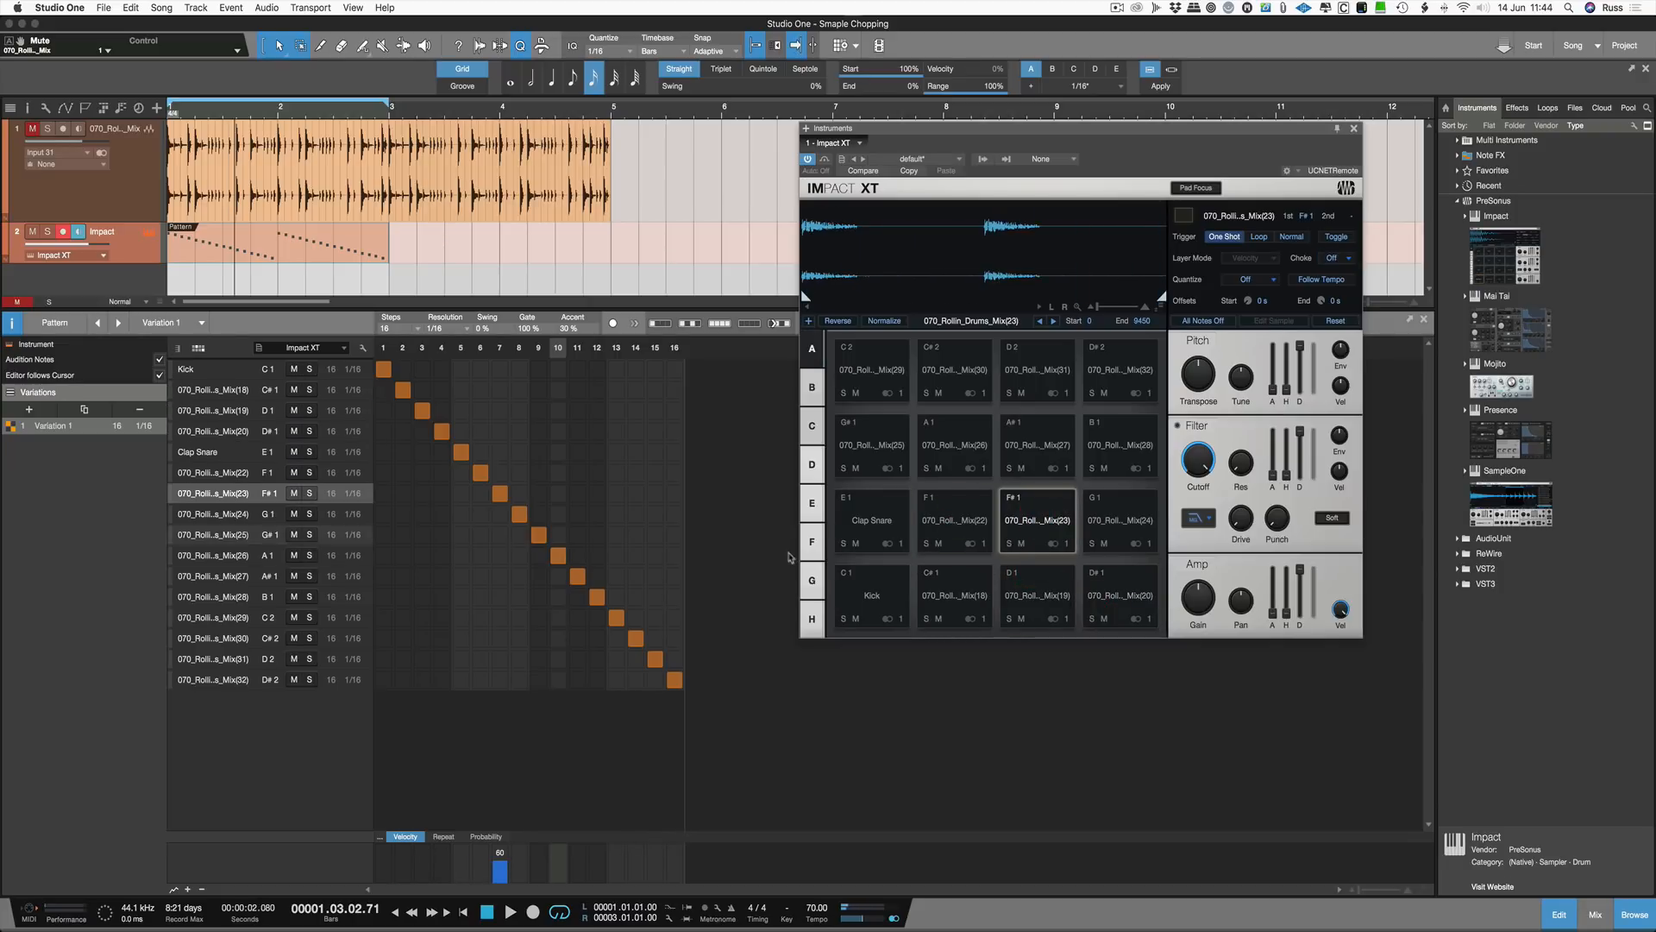
pyautogui.click(919, 597)
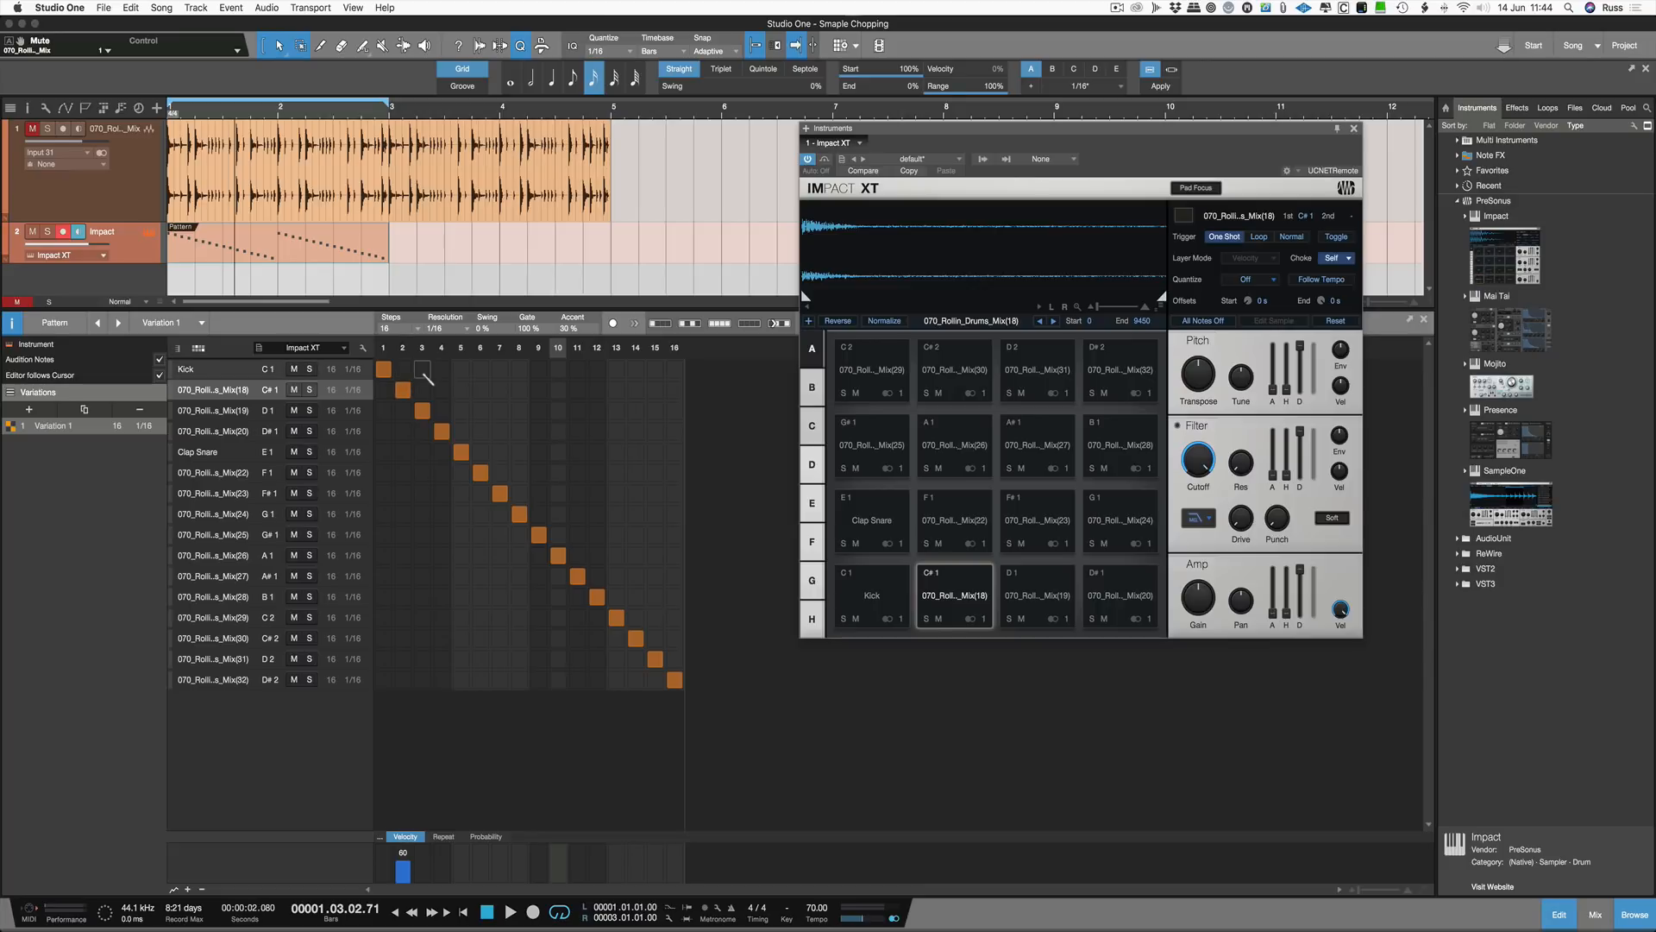
# Step: Add Kick notes on steps 3, 5, 7 and 9 and play the pattern
pyautogui.click(422, 370)
pyautogui.click(461, 369)
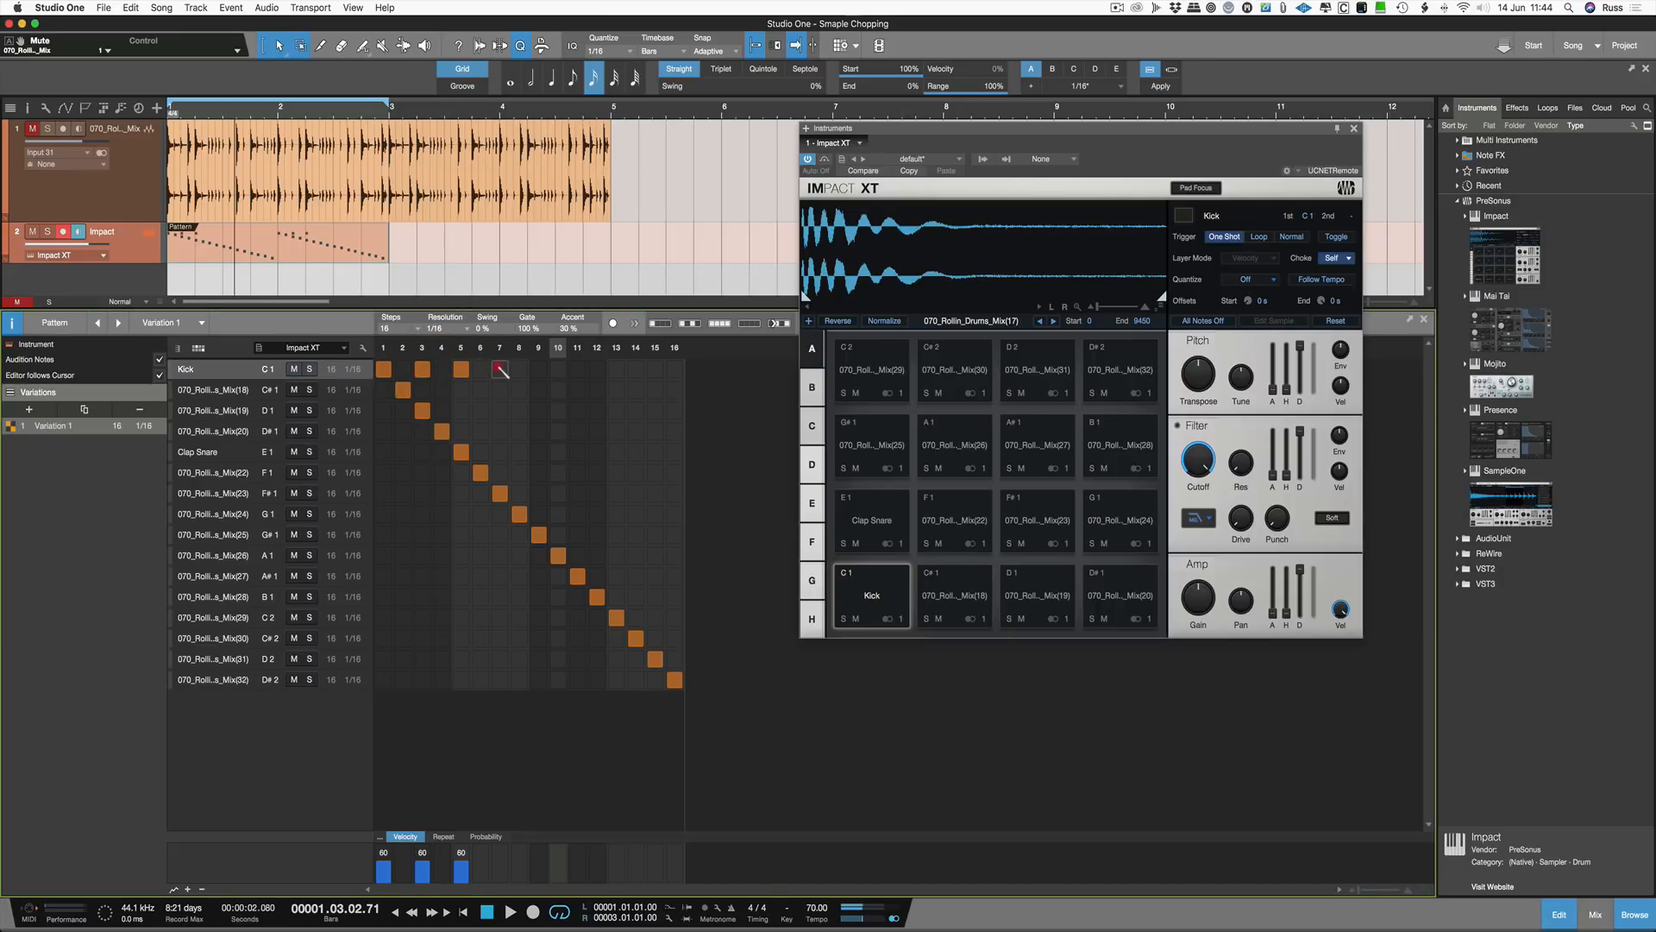
pyautogui.click(500, 369)
pyautogui.click(538, 369)
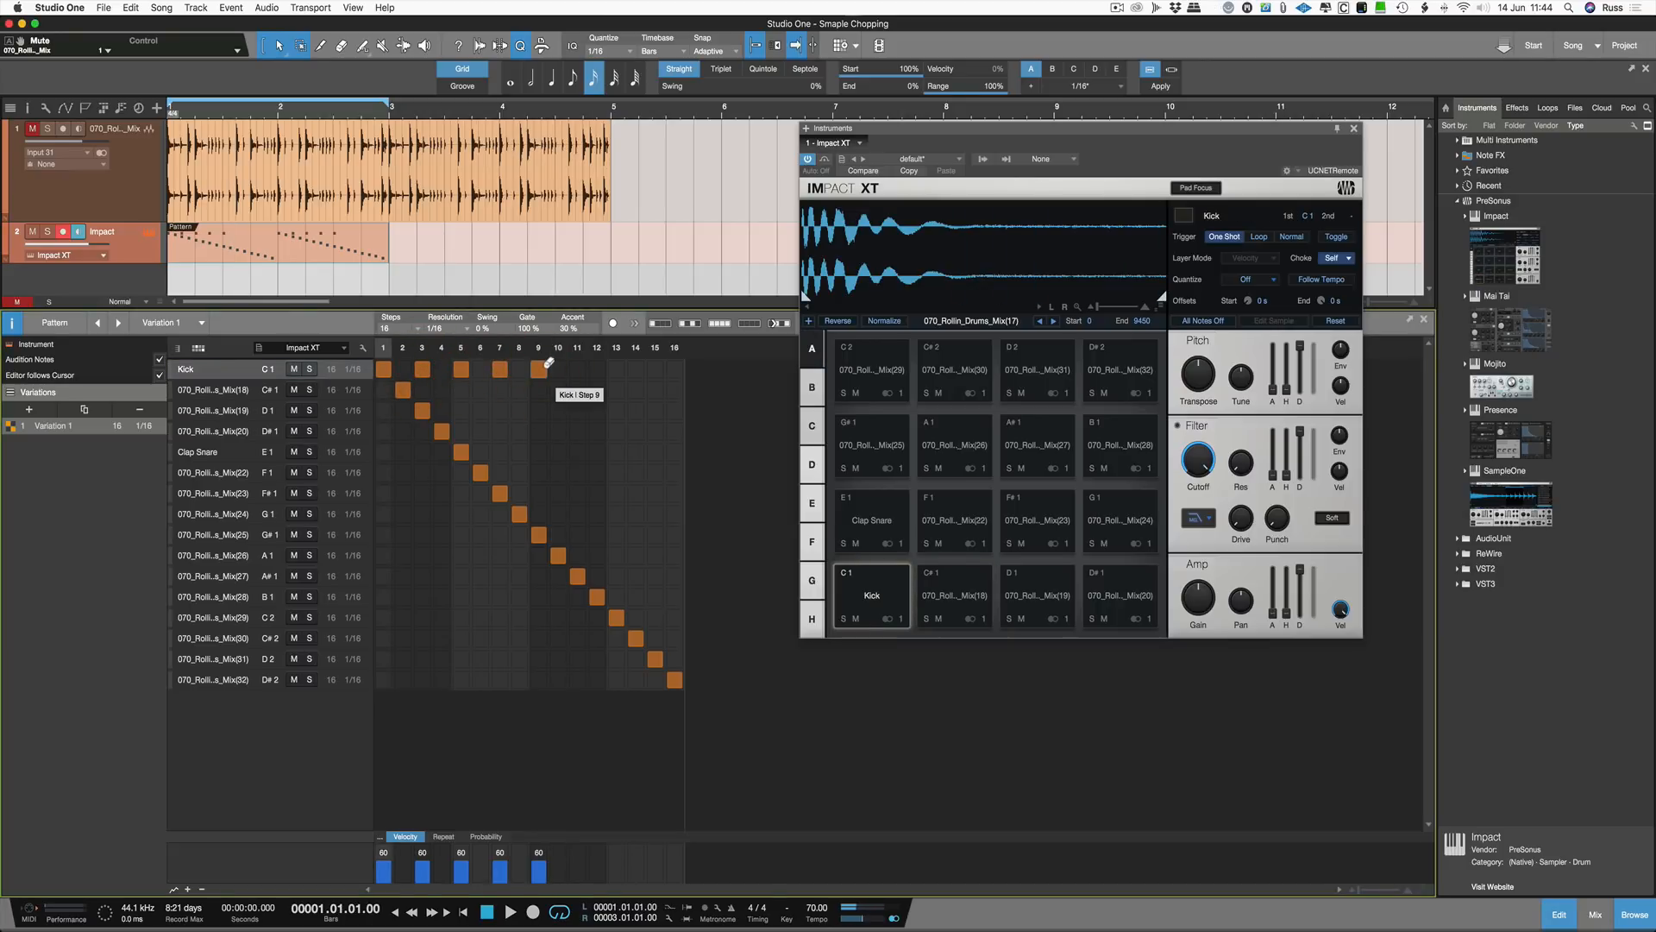
pyautogui.press('space')
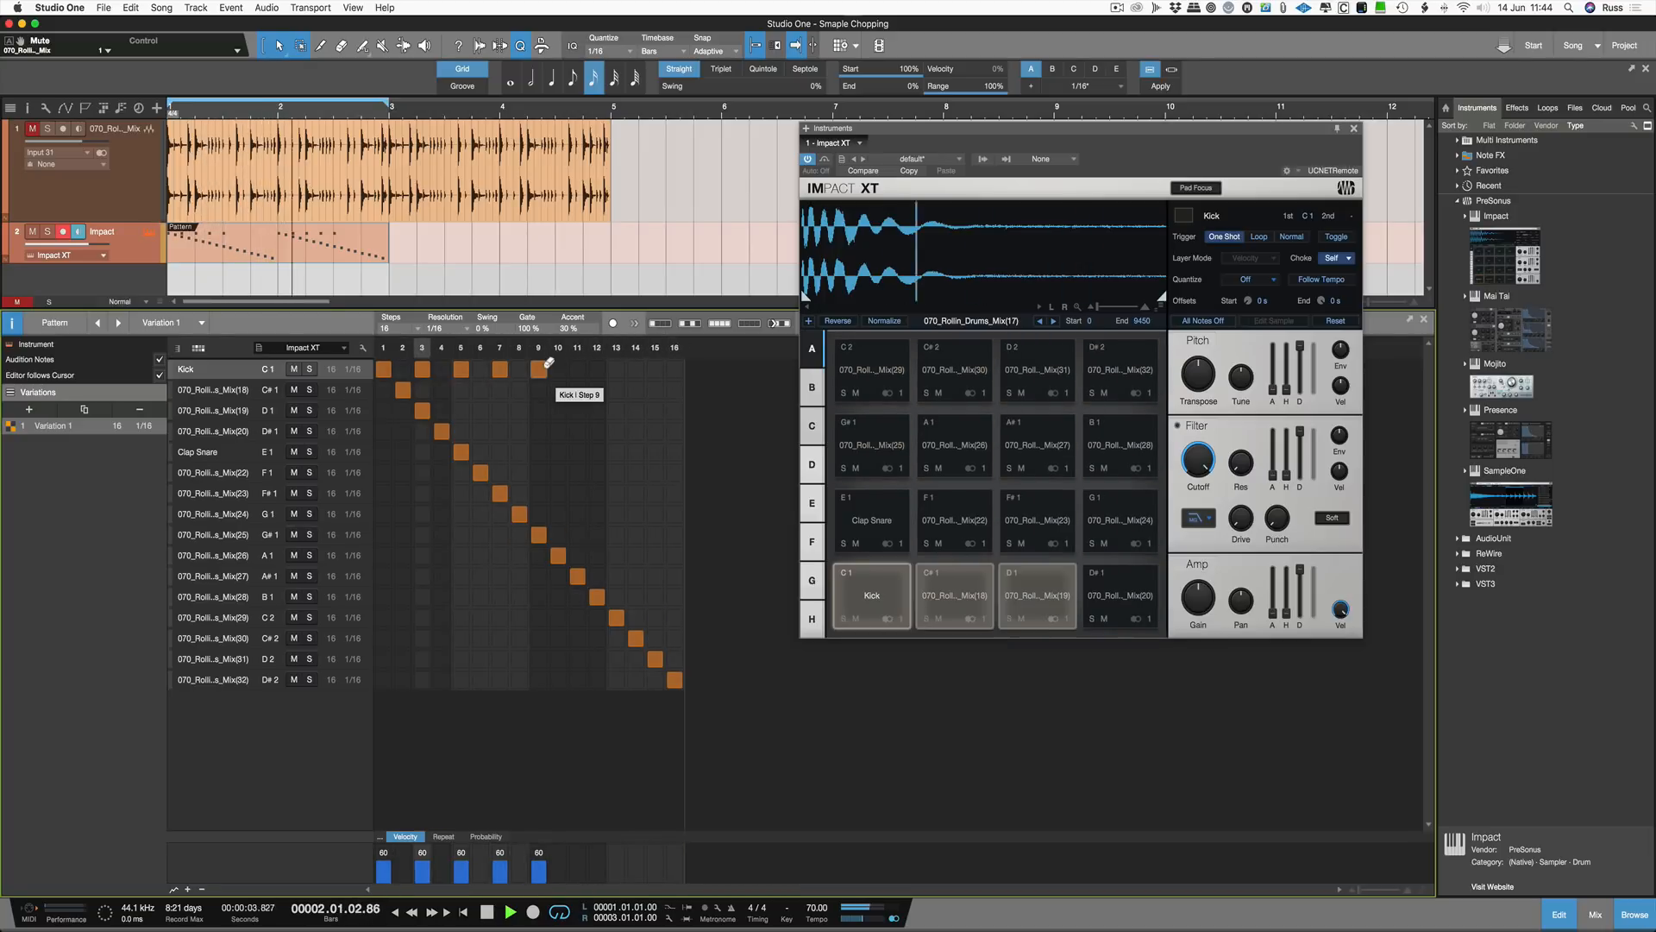
# Step: Remove the added Kick notes after step 1 and stop playback
pyautogui.click(542, 368)
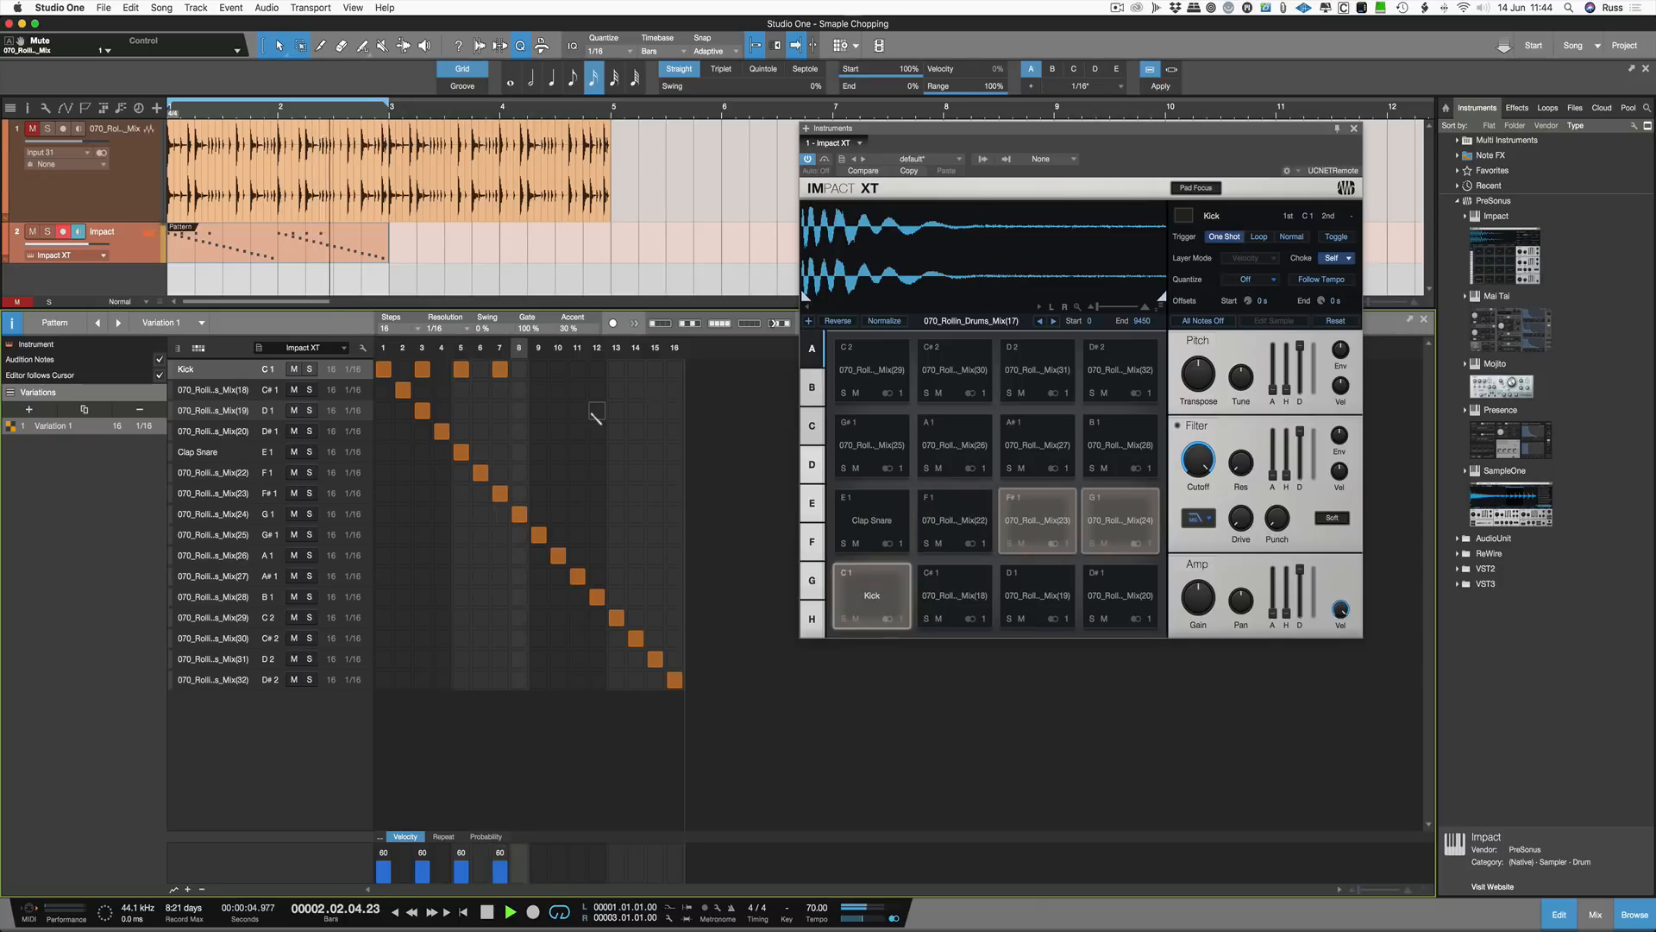
pyautogui.press('space')
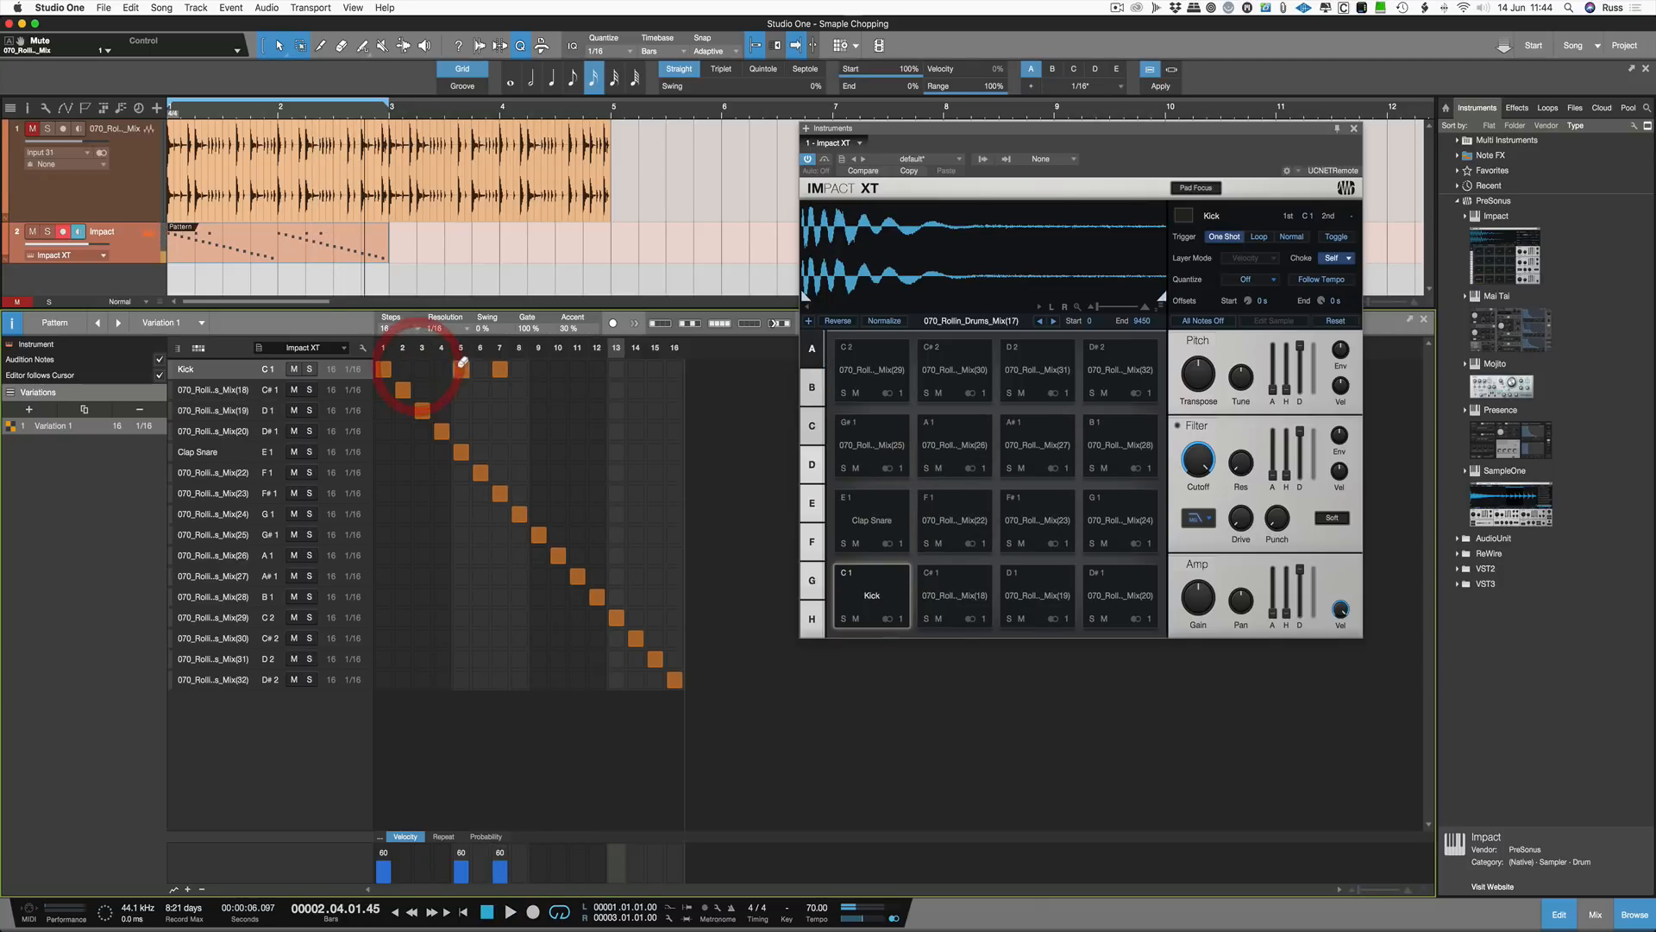
pyautogui.click(490, 370)
# Step: Audition the slice rows from C#1 to A#1 in the pattern editor
pyautogui.click(264, 391)
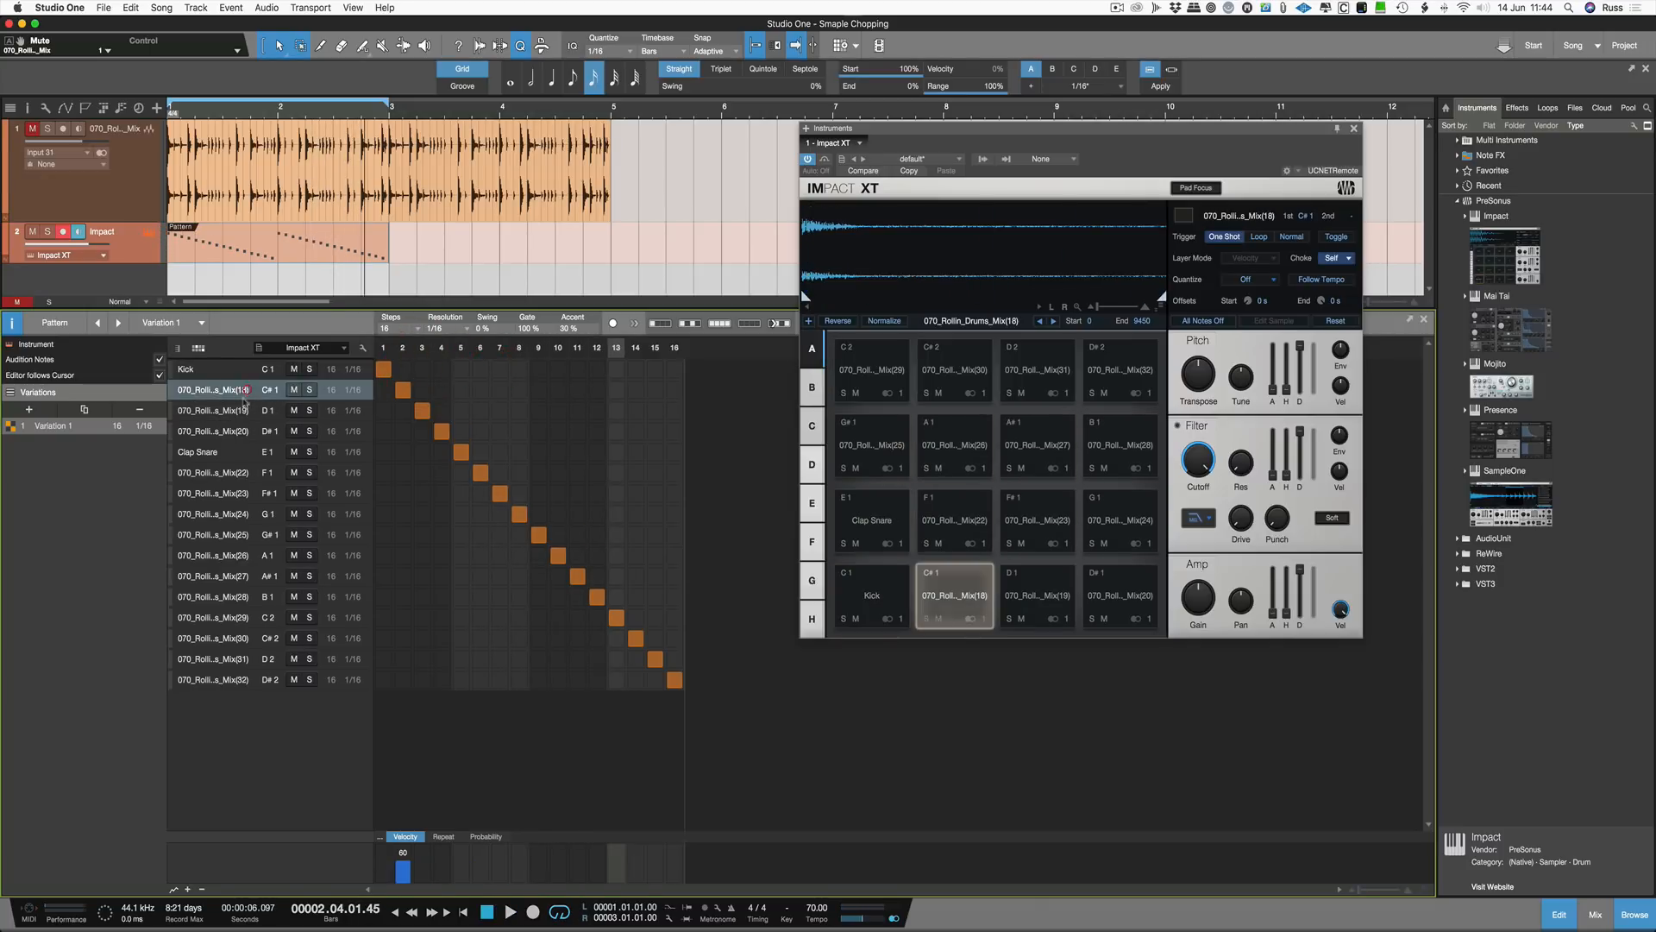
pyautogui.click(252, 410)
pyautogui.click(240, 430)
pyautogui.click(236, 451)
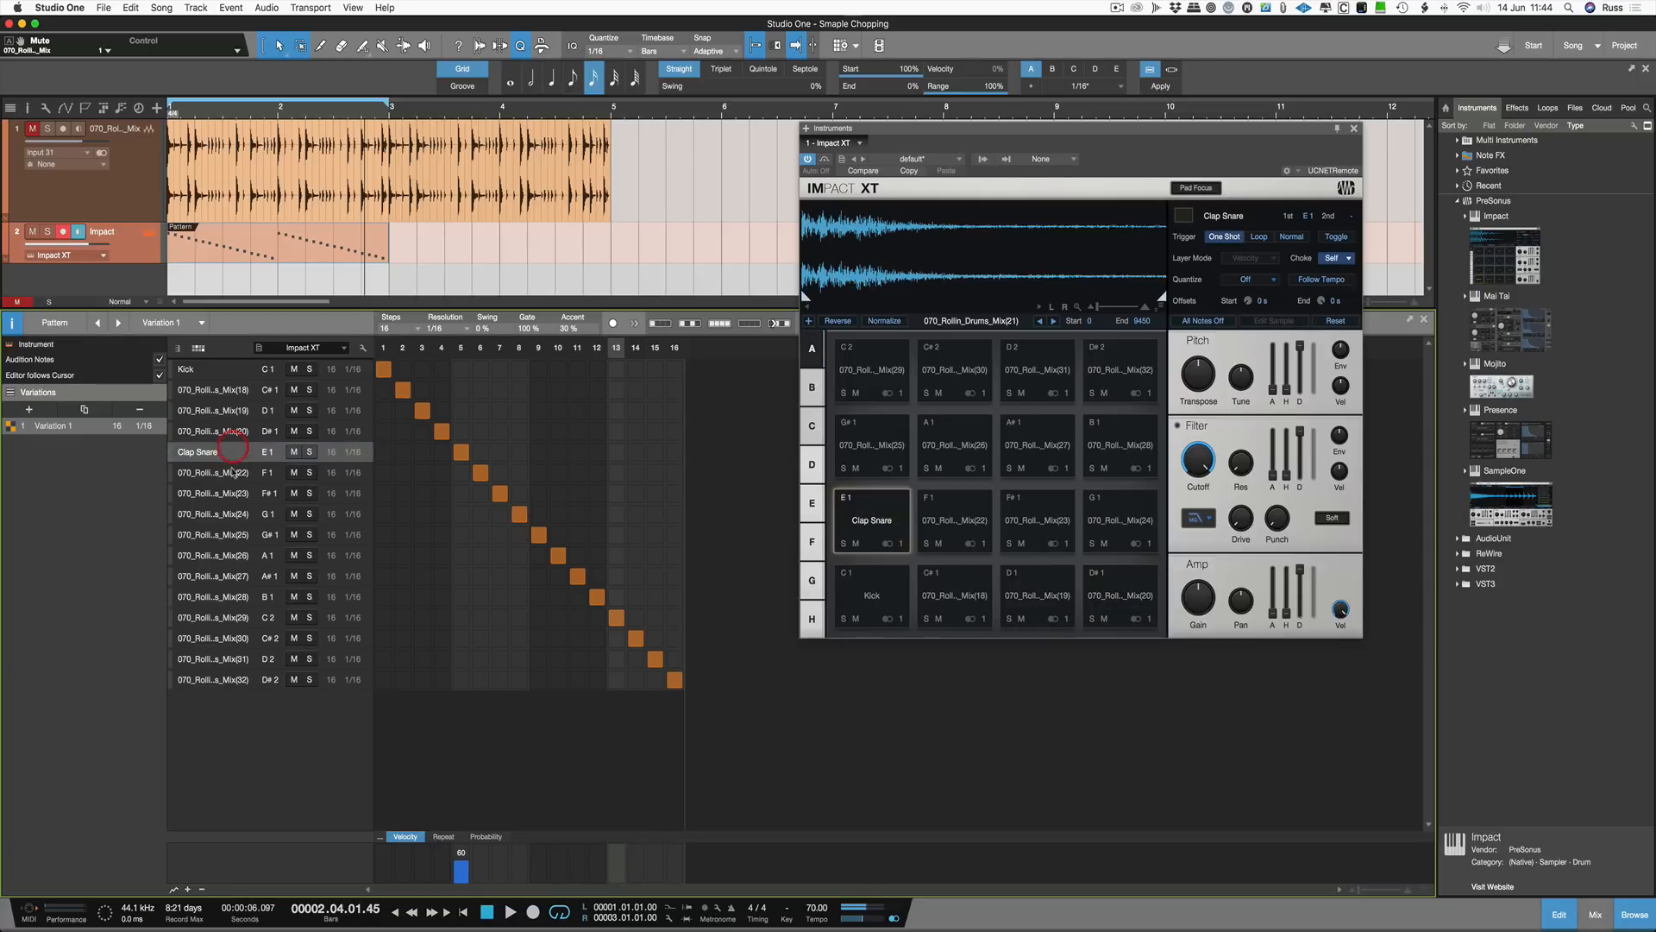
pyautogui.click(237, 471)
pyautogui.click(237, 493)
pyautogui.click(238, 514)
pyautogui.click(238, 534)
pyautogui.click(235, 555)
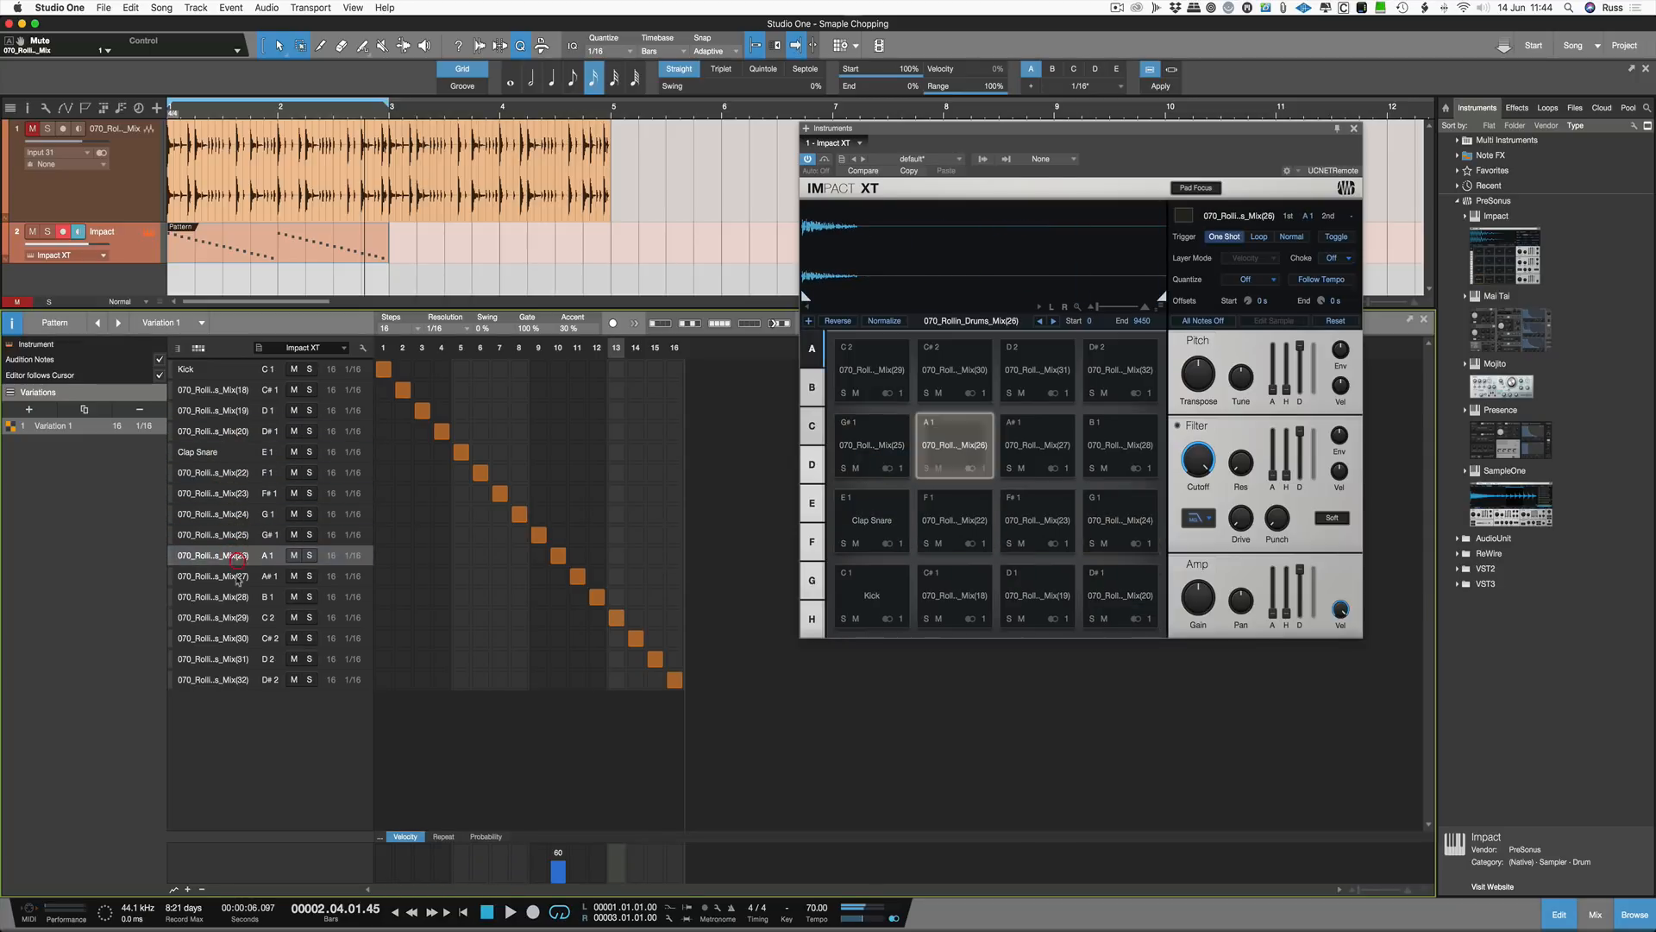
pyautogui.click(229, 576)
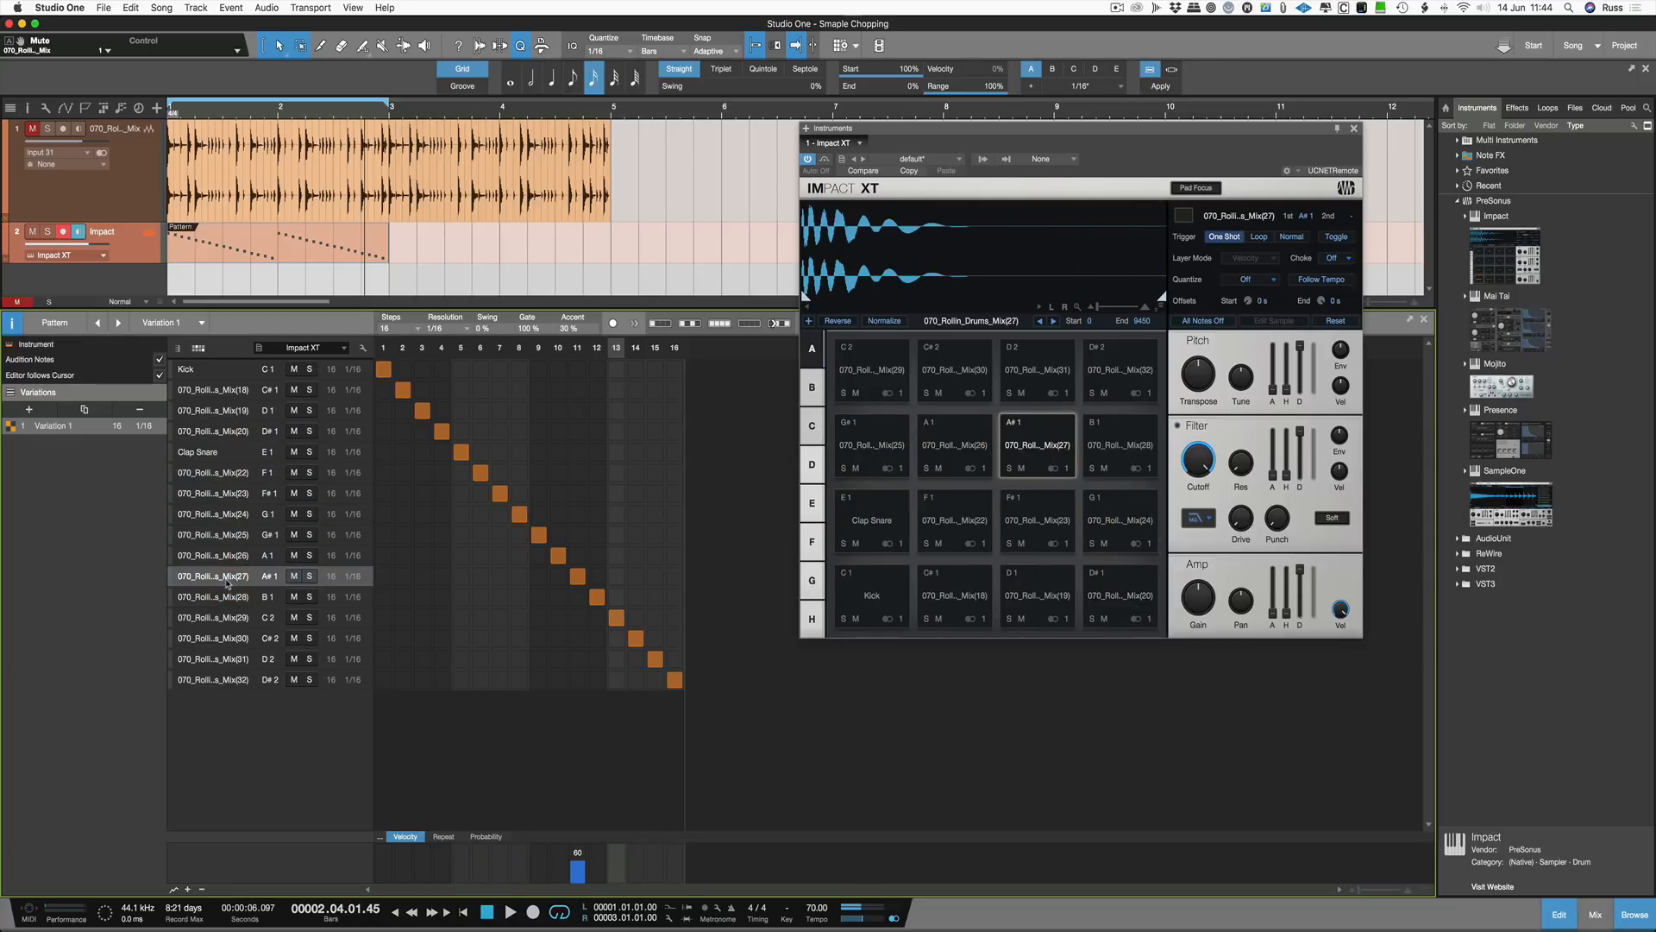
# Step: Rename the A#1 pad to Clean Kick
pyautogui.rightClick(1047, 438)
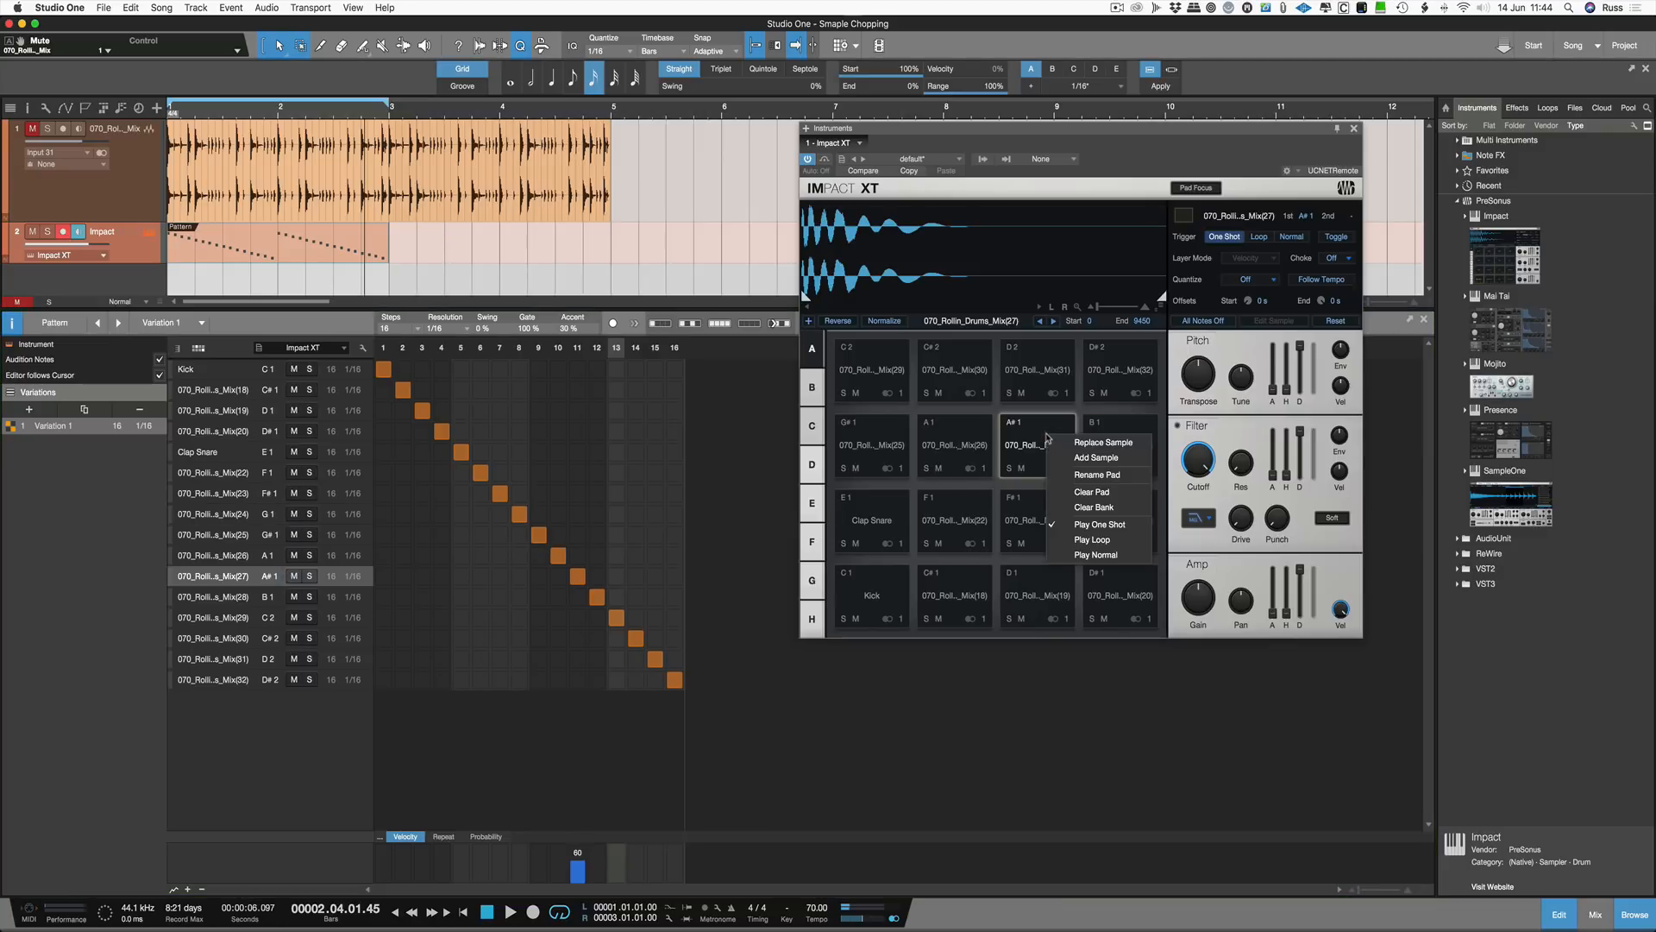
pyautogui.click(1088, 474)
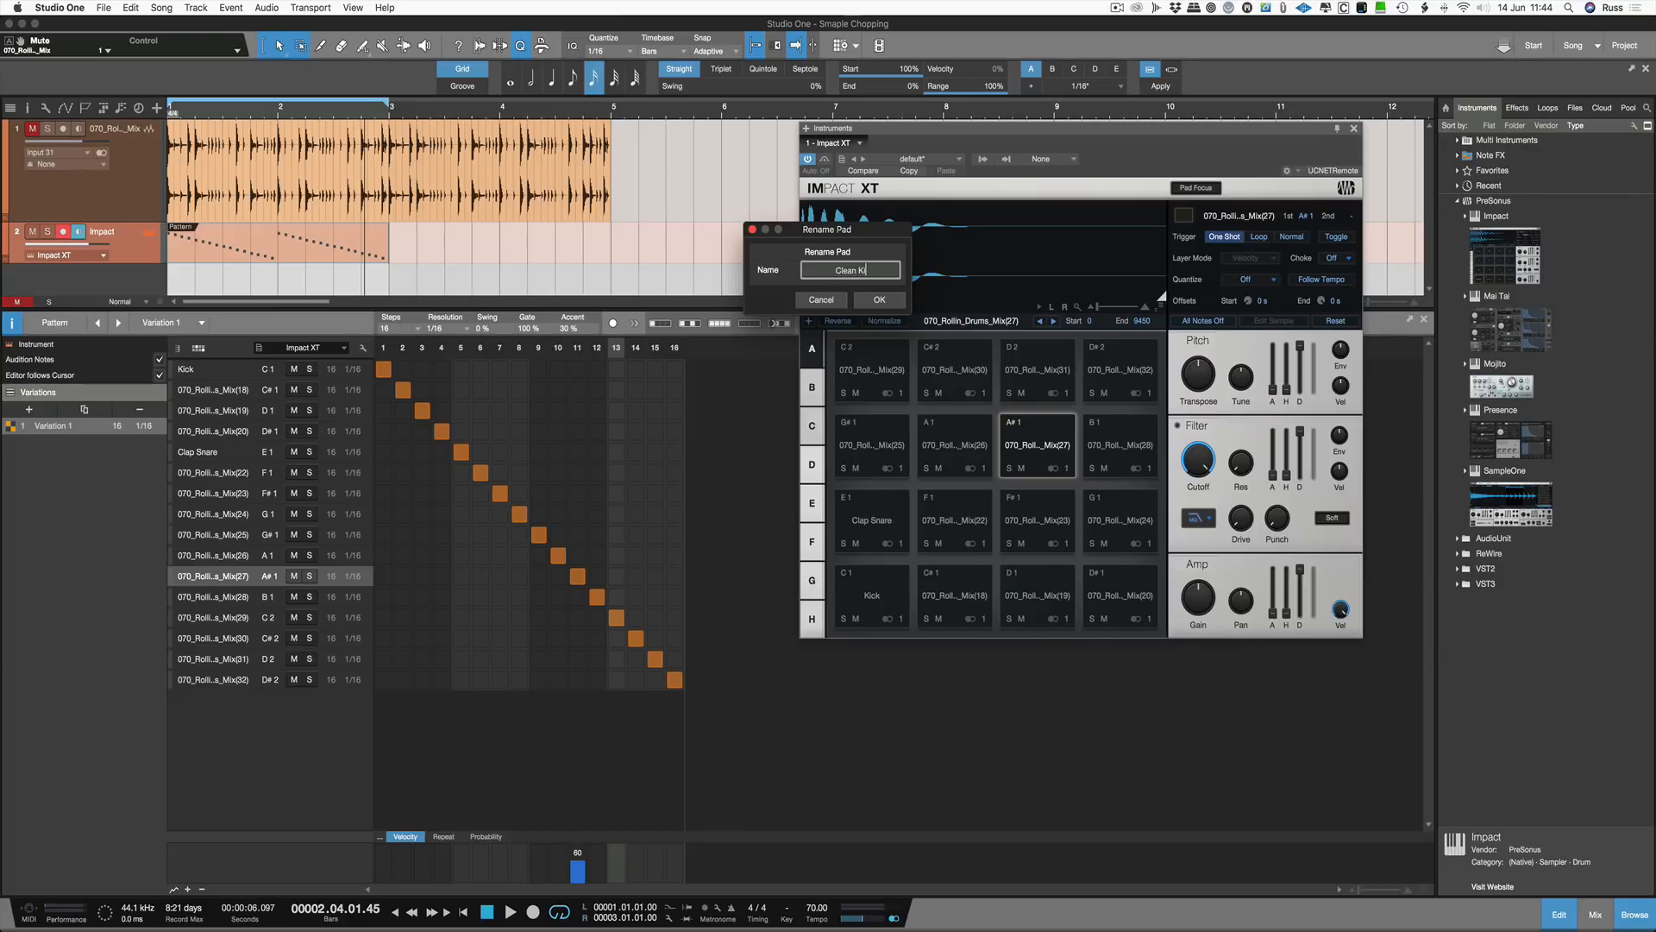
pyautogui.press('Return')
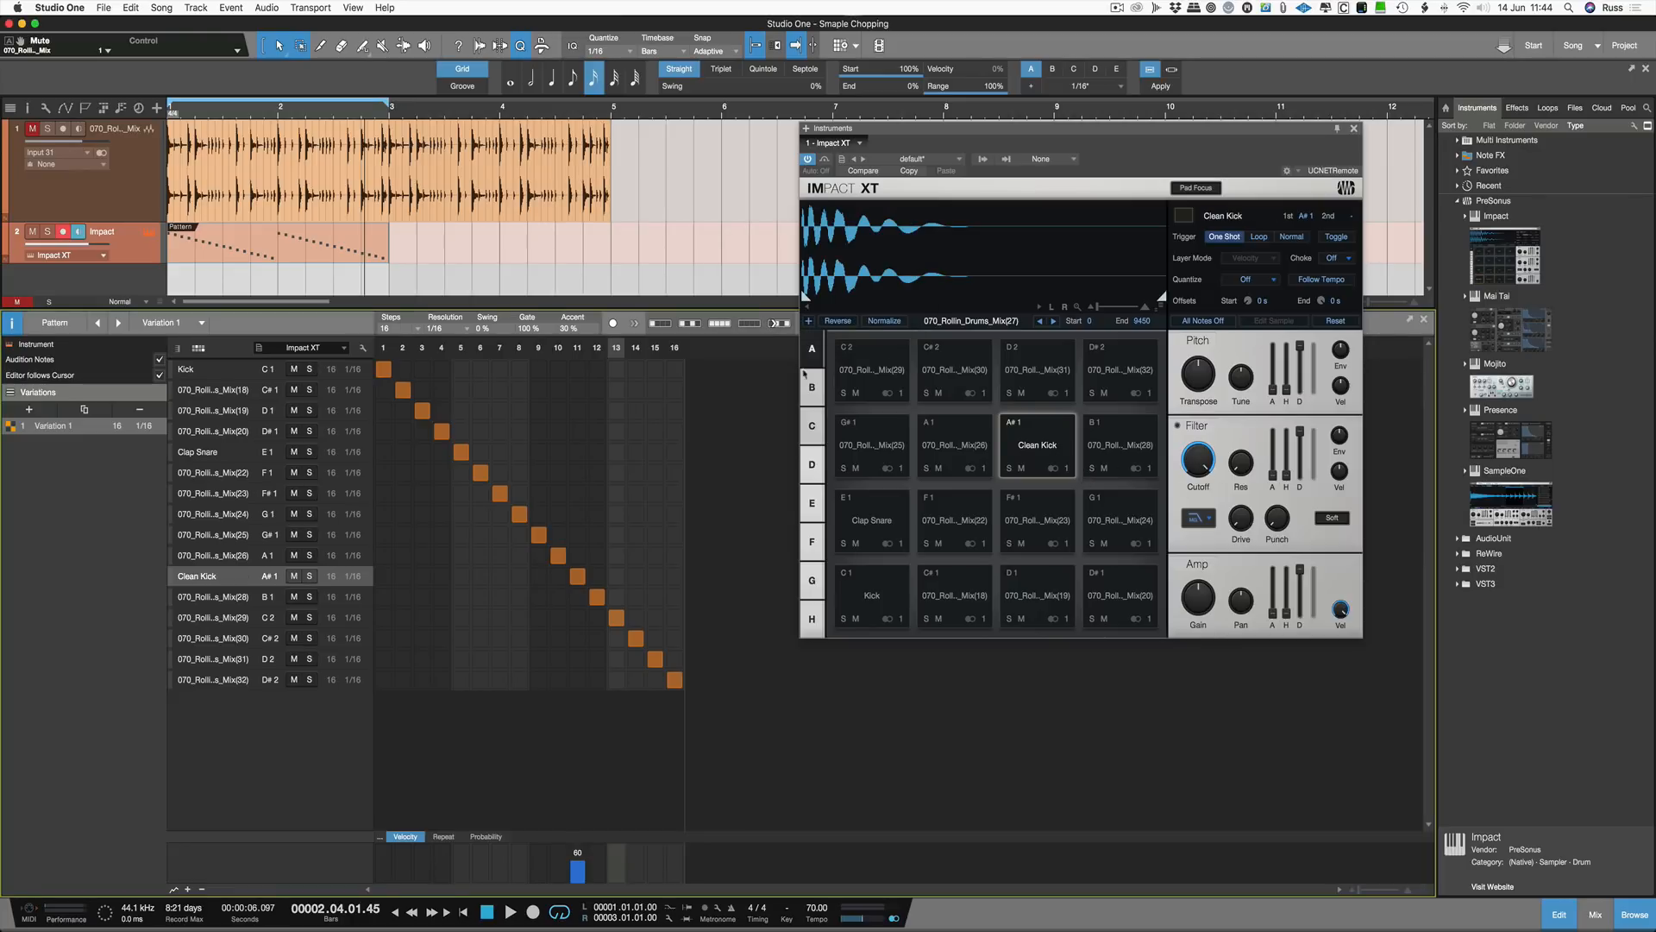
# Step: Add Clean Kick notes on steps 1, 3, 5 and 7 and play the pattern
pyautogui.click(383, 575)
pyautogui.click(422, 575)
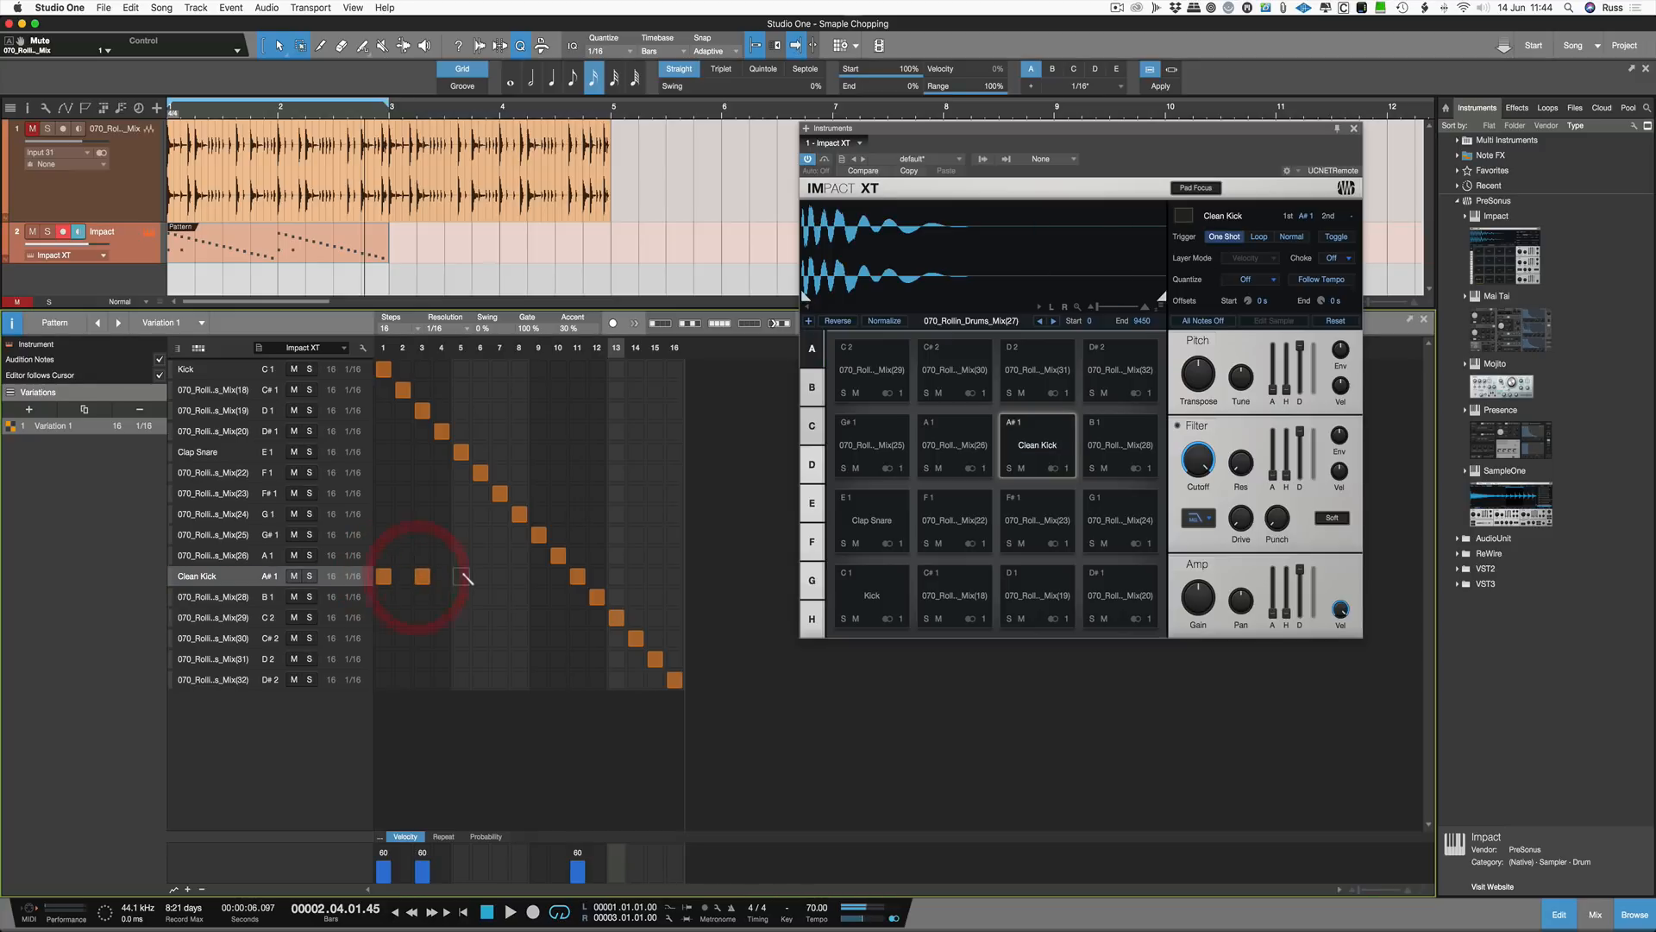
pyautogui.click(461, 576)
pyautogui.click(499, 576)
pyautogui.press('space')
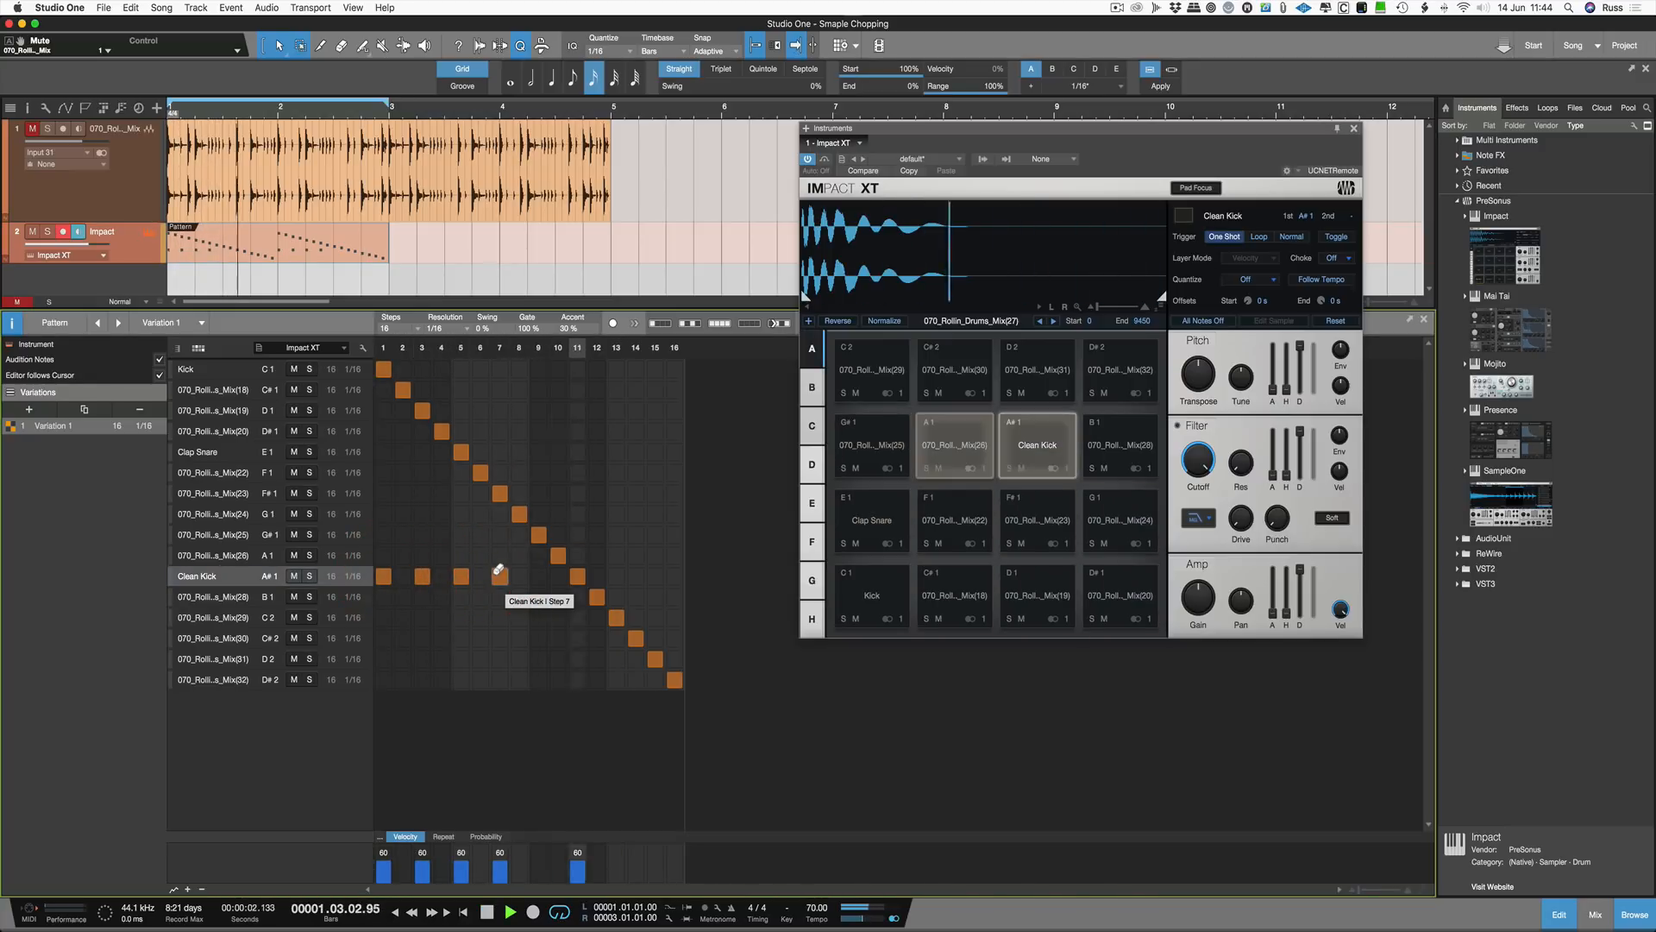
# Step: Remove the Clean Kick note on step 1 while trying Kick, Clap Snare and C#1 steps off and back on, then stop playback
pyautogui.click(384, 368)
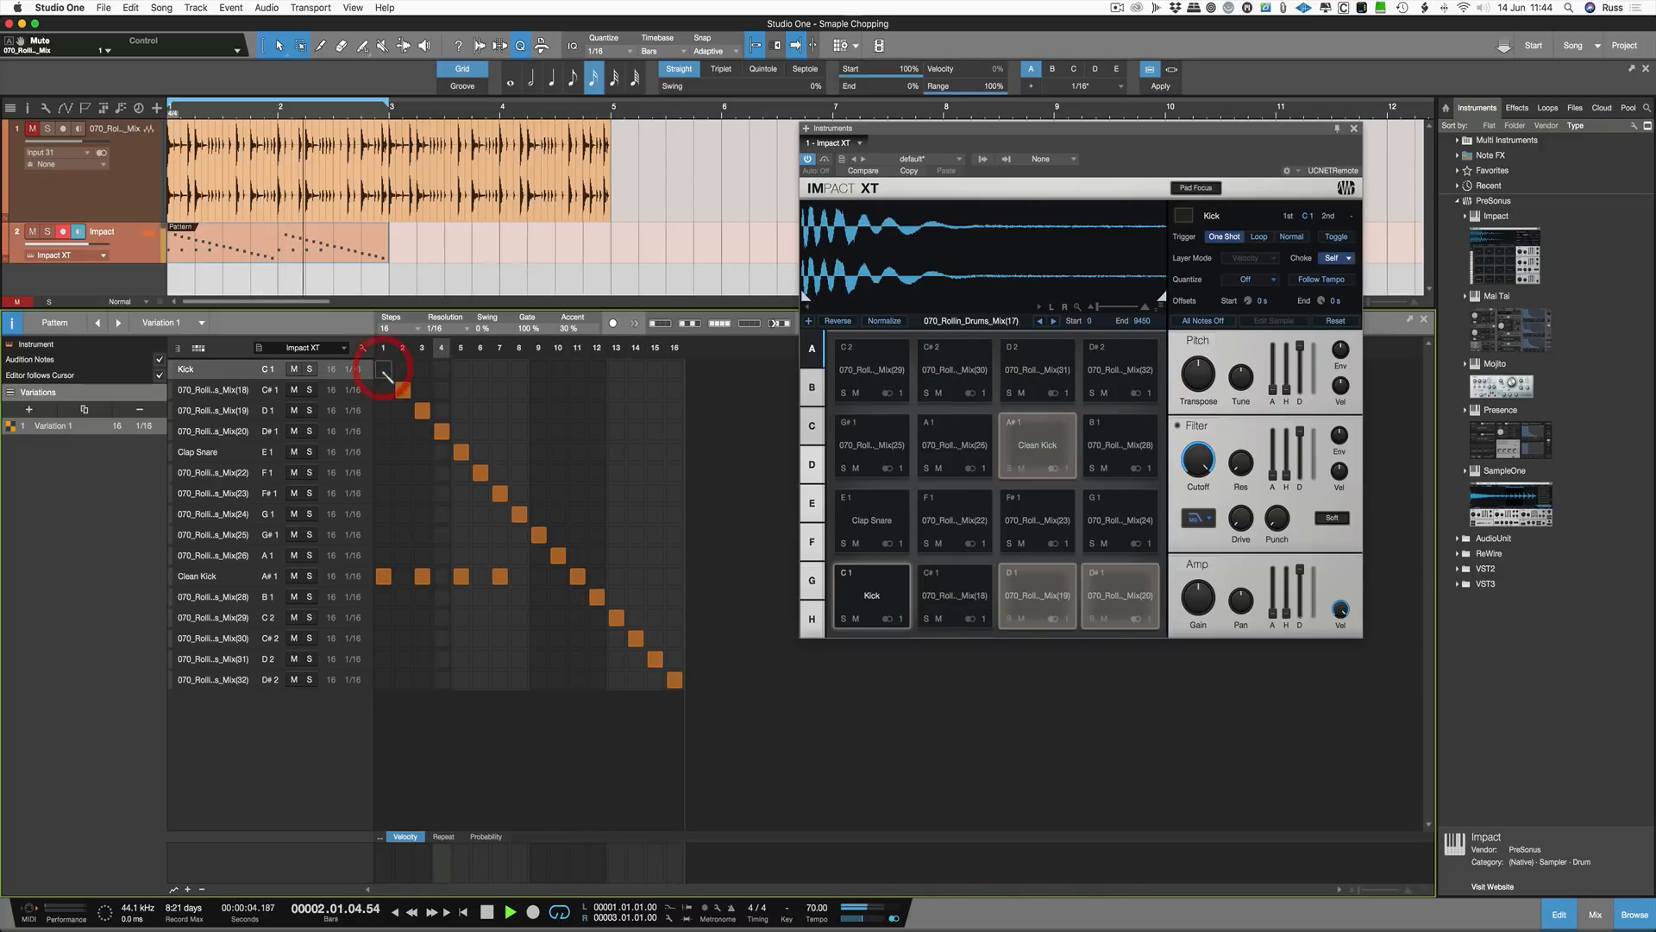
pyautogui.click(461, 451)
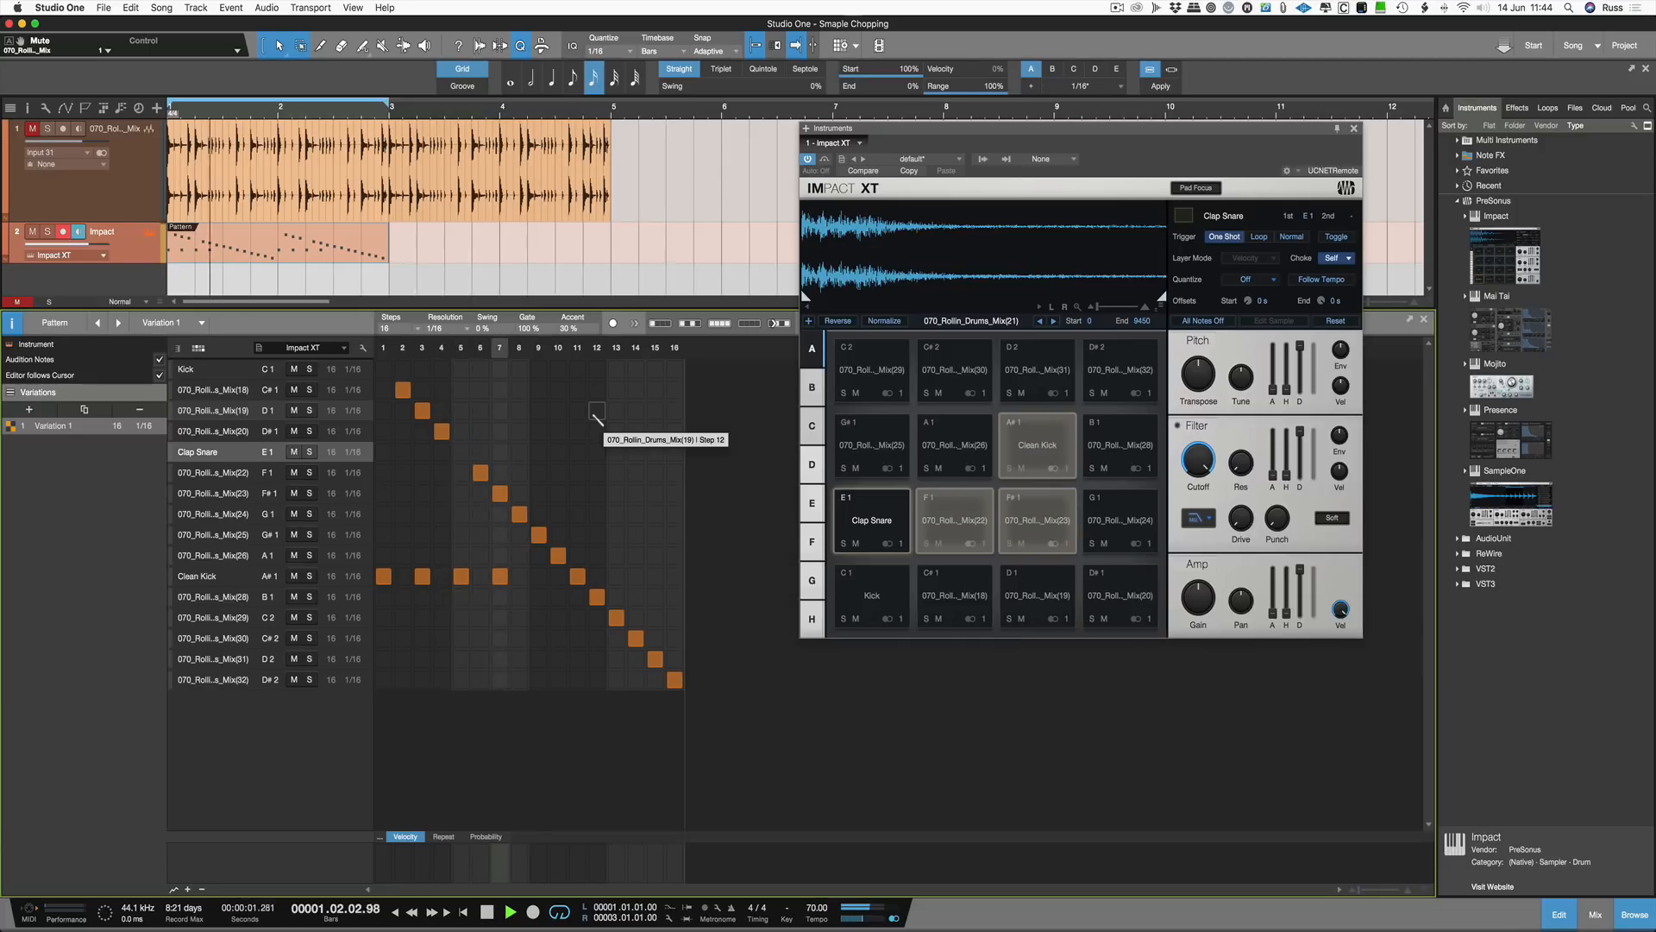
pyautogui.click(461, 451)
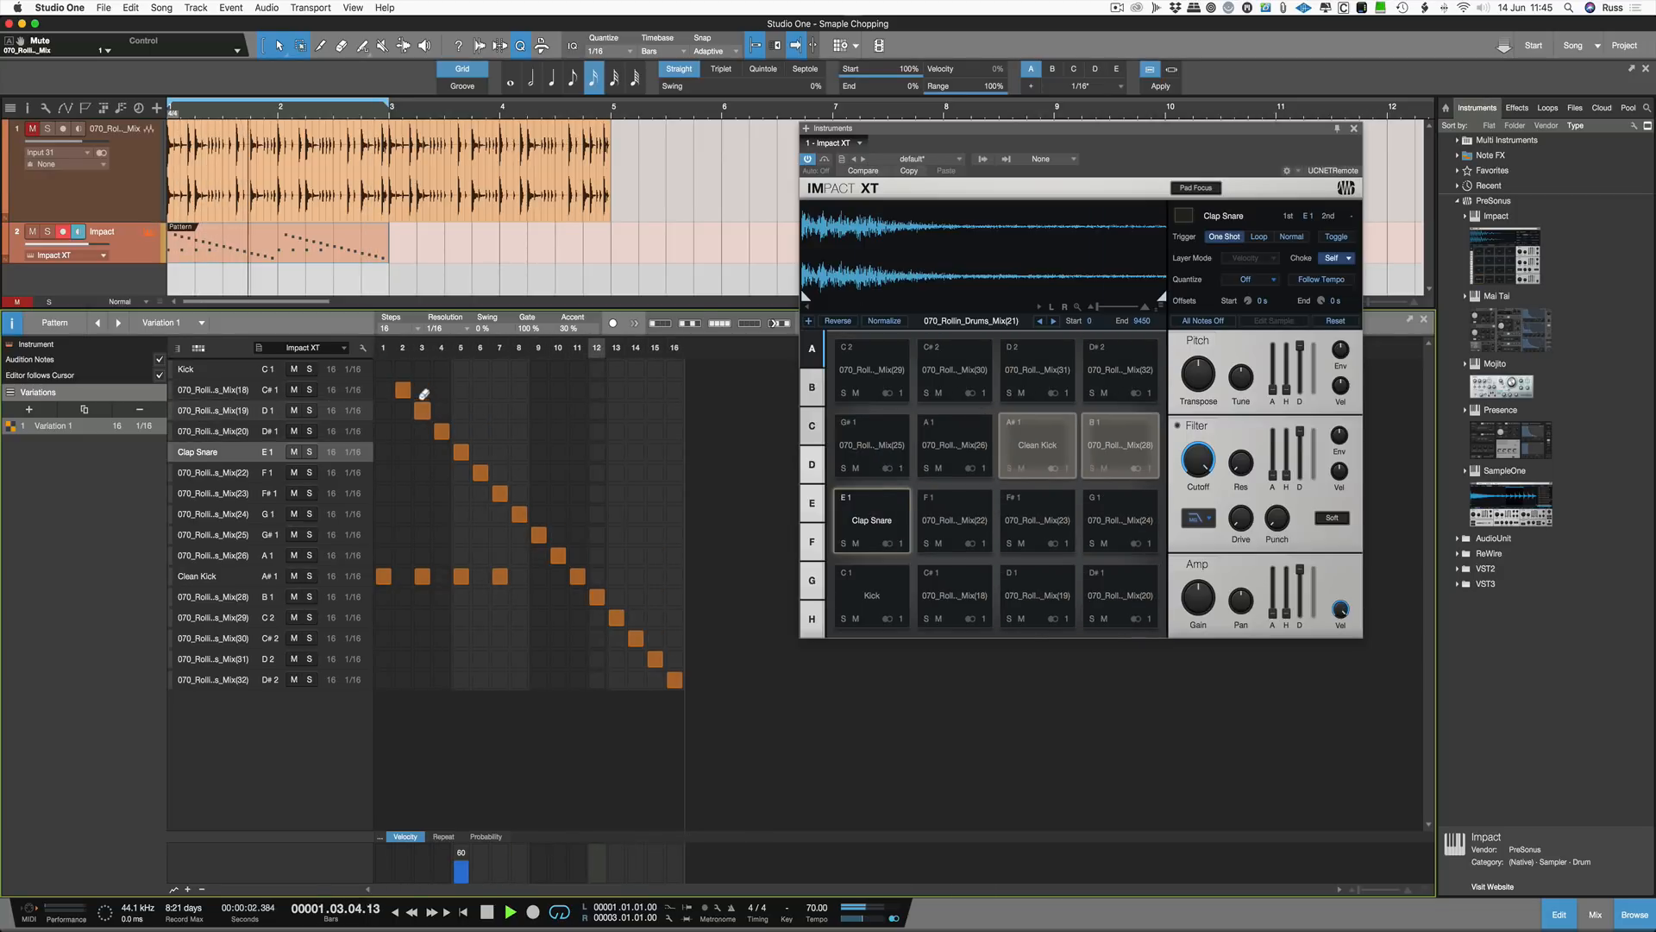
pyautogui.click(403, 389)
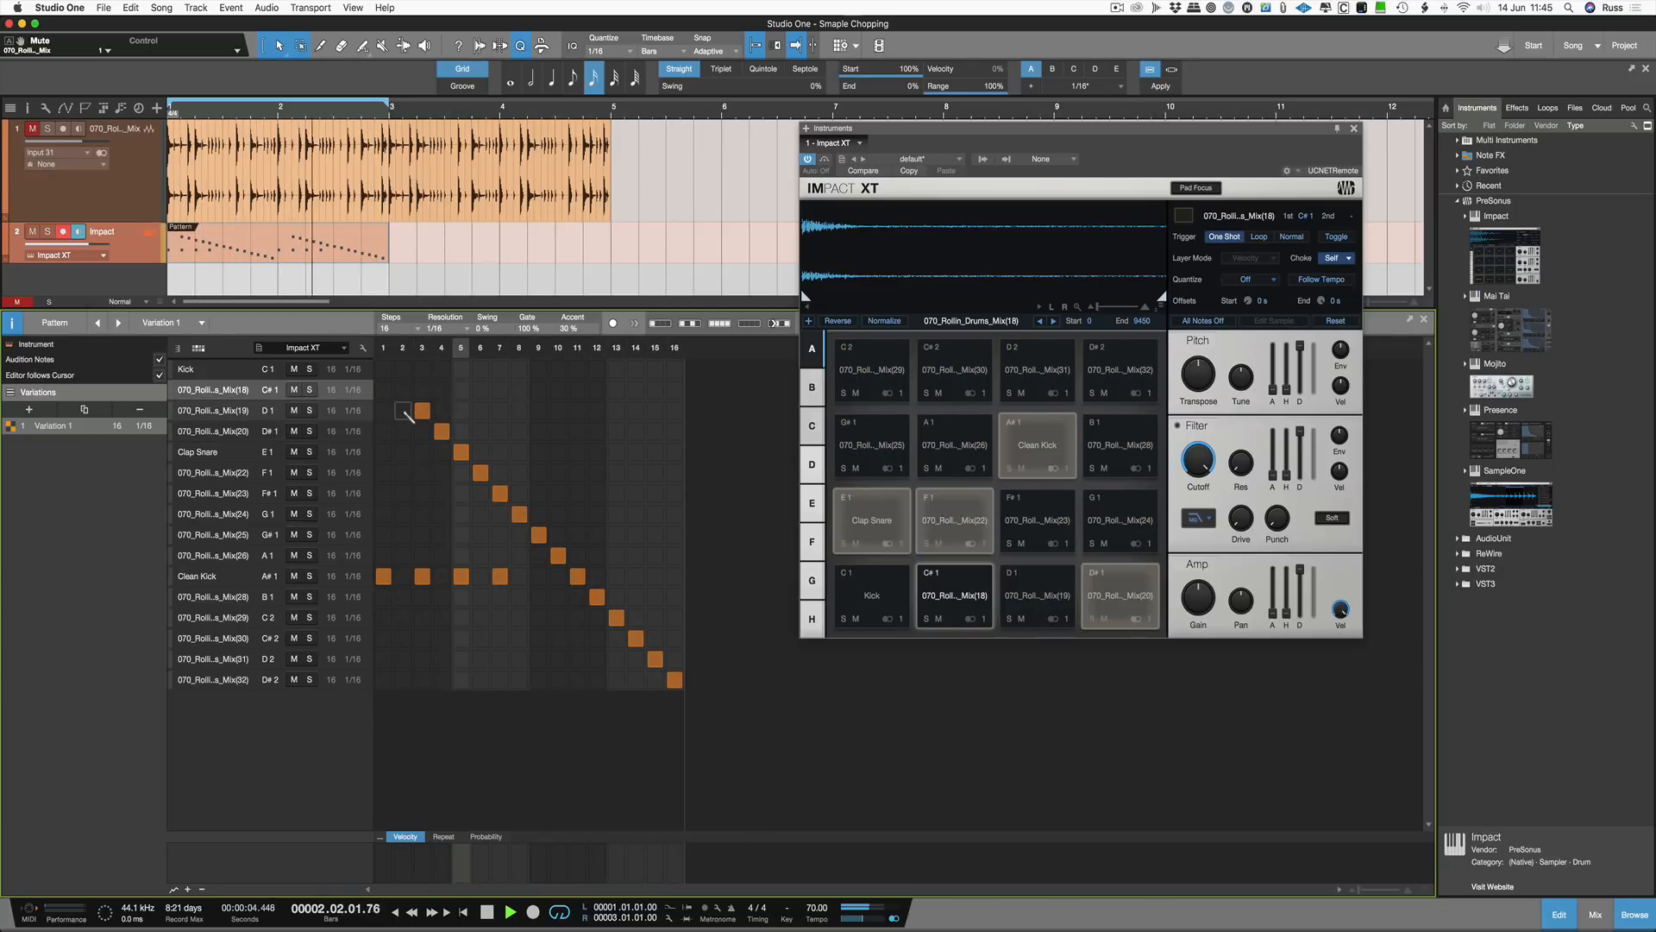
pyautogui.click(383, 368)
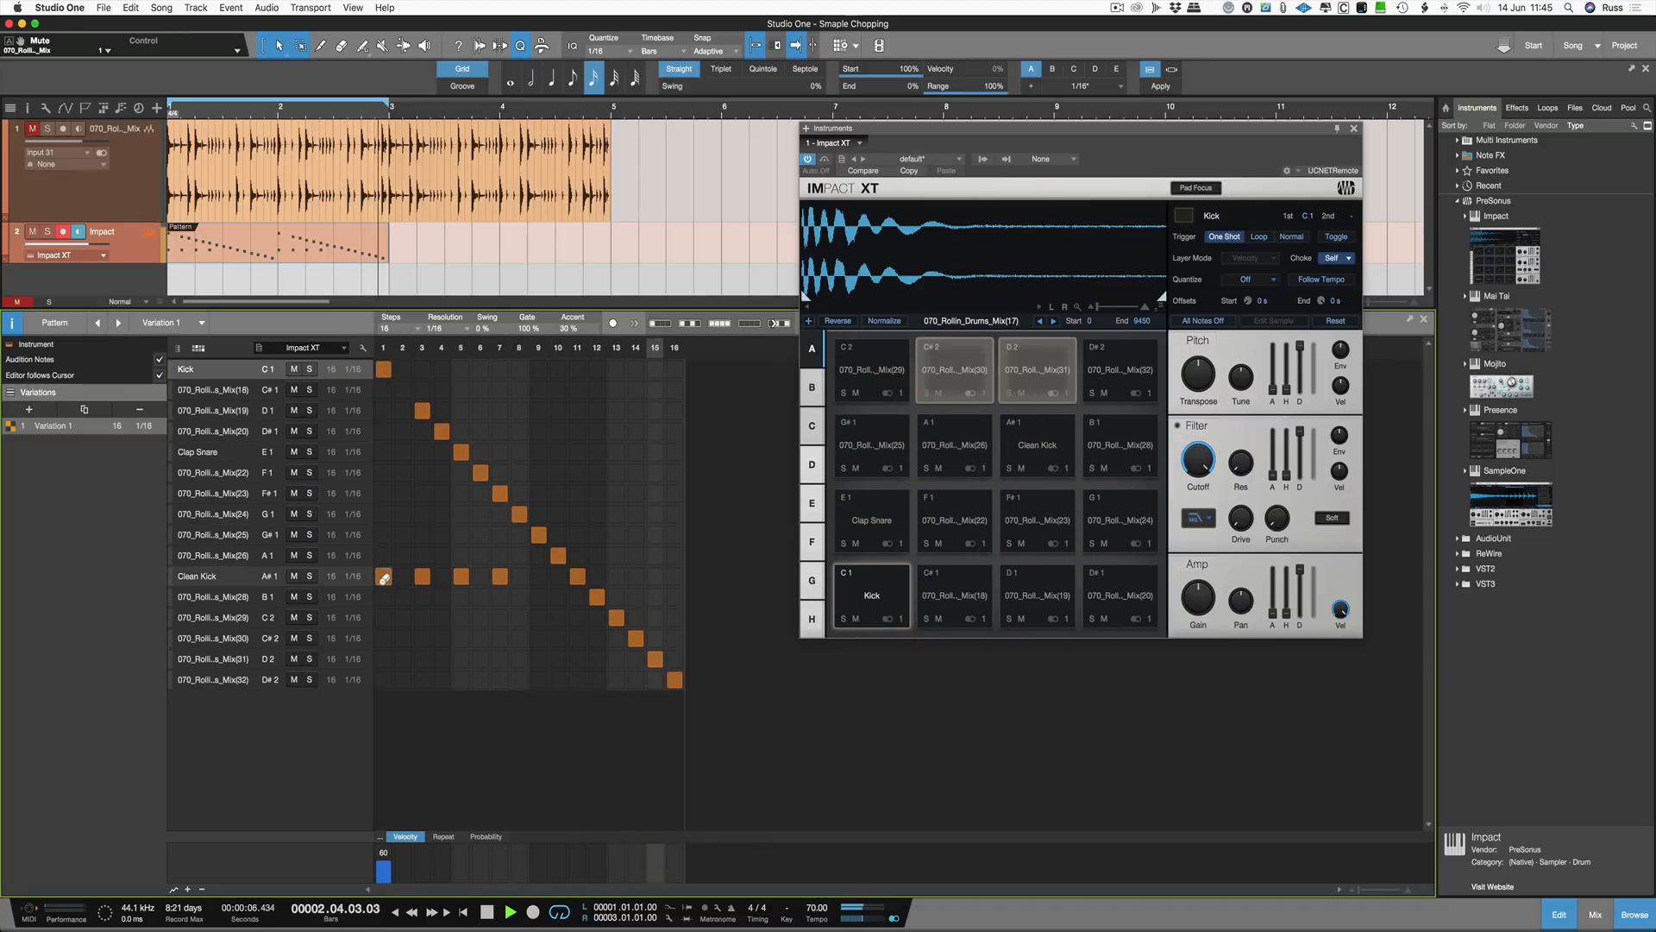
pyautogui.click(383, 576)
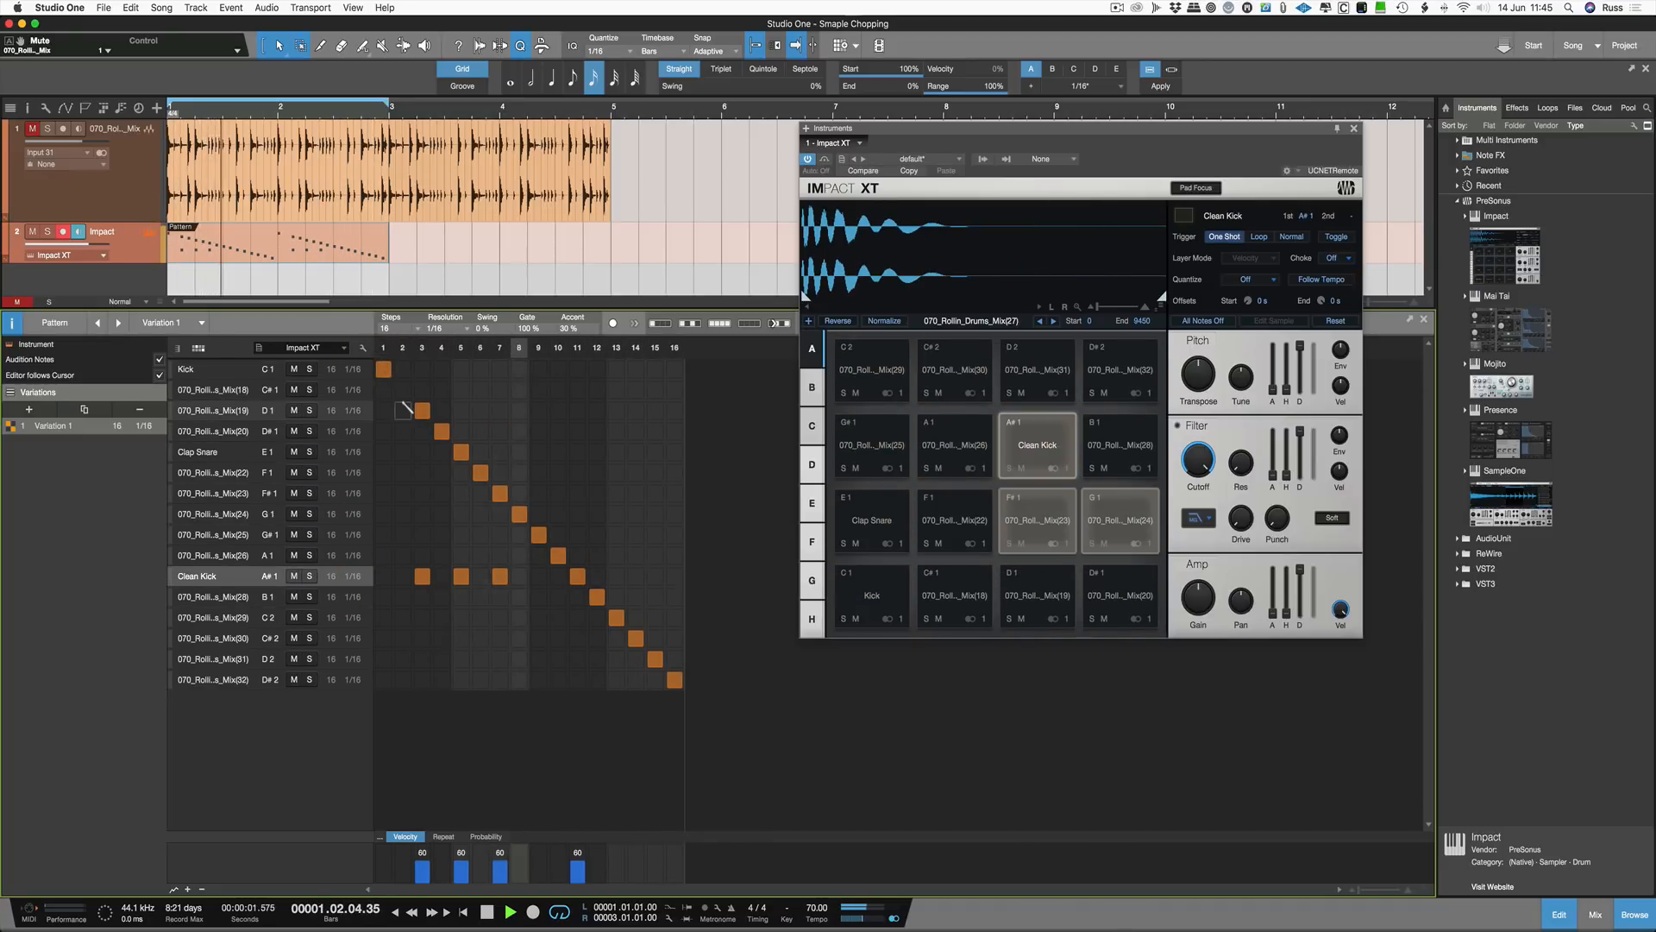
pyautogui.click(403, 389)
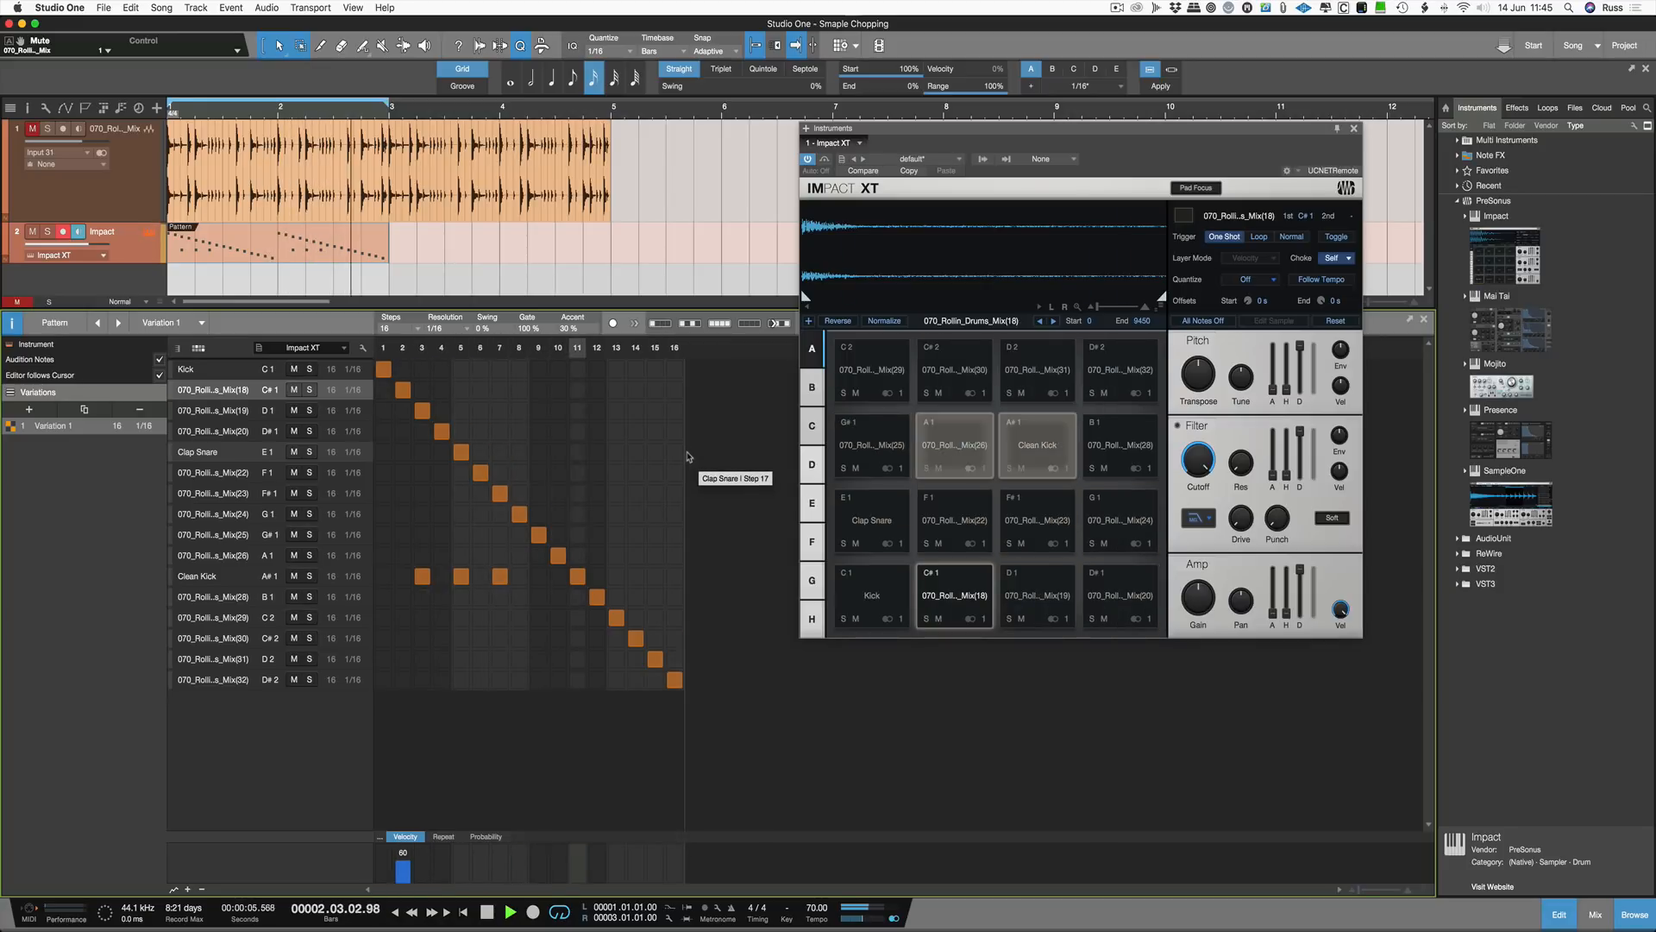
pyautogui.press('space')
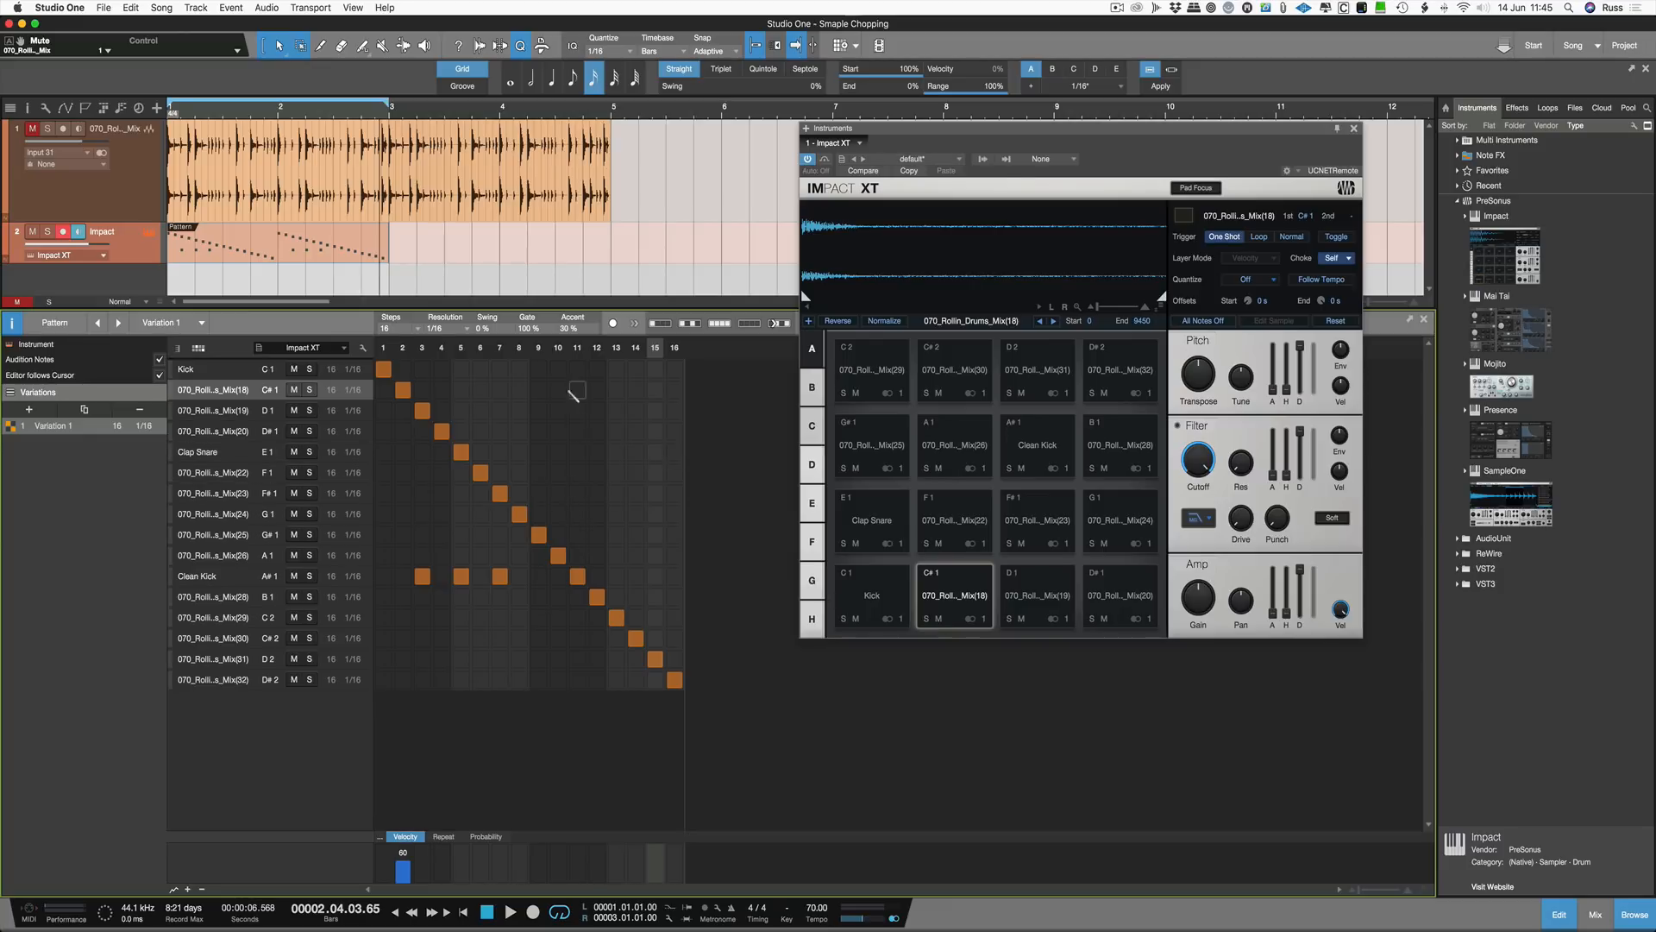
# Step: Audition the G1 slice row
pyautogui.click(222, 516)
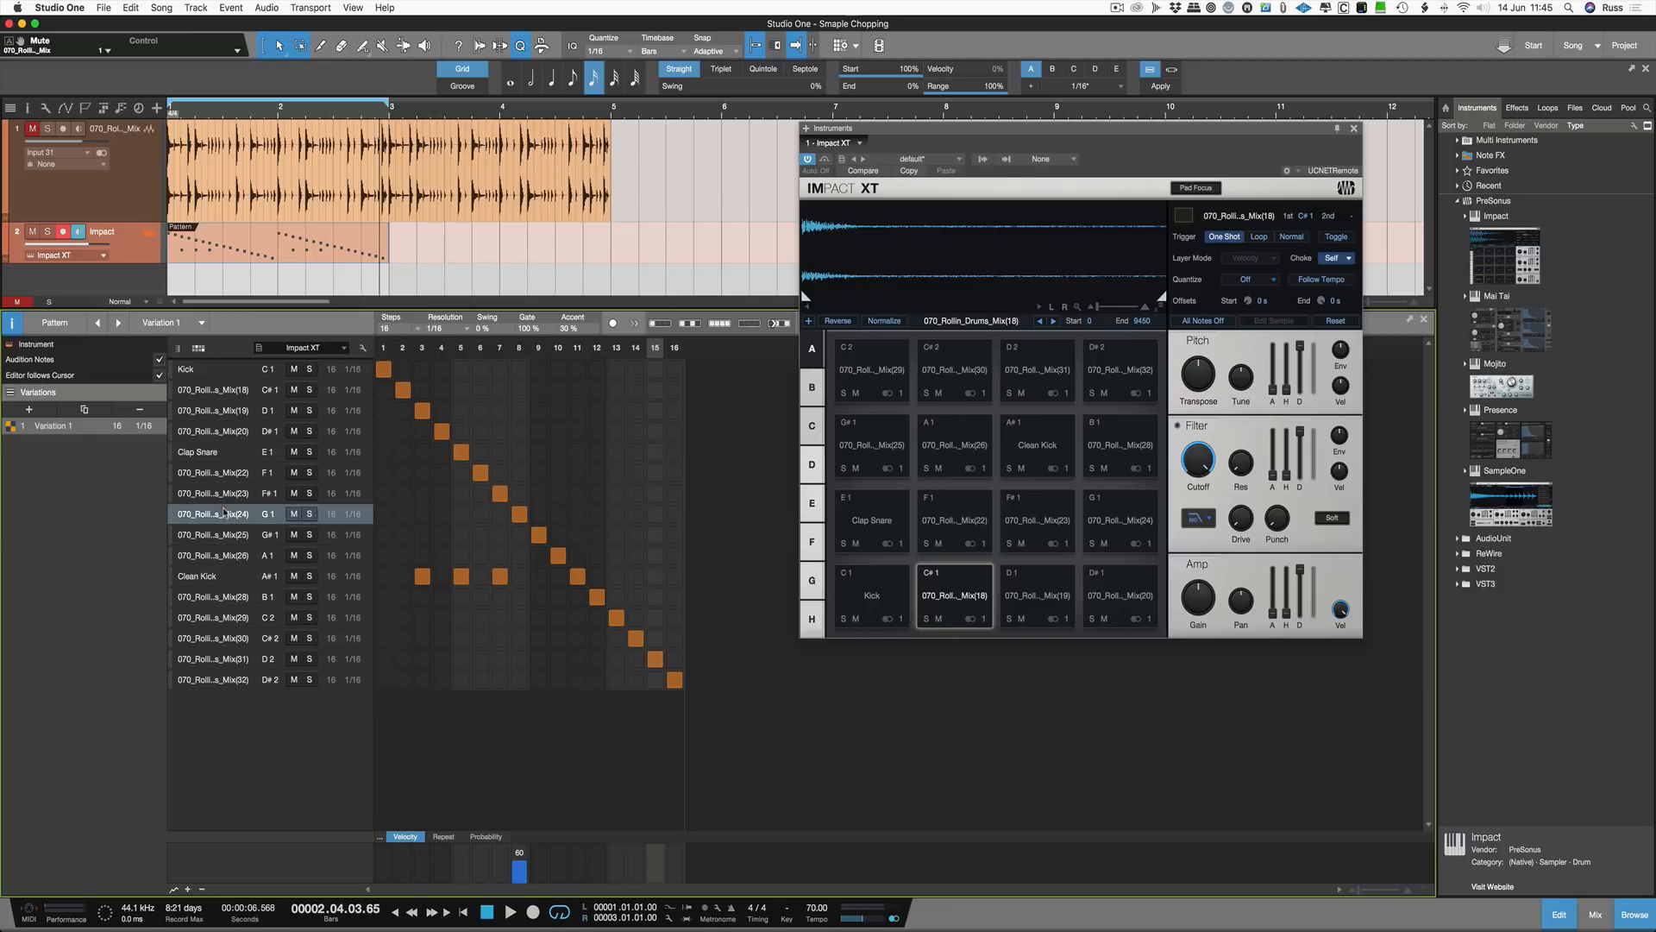
pyautogui.click(223, 516)
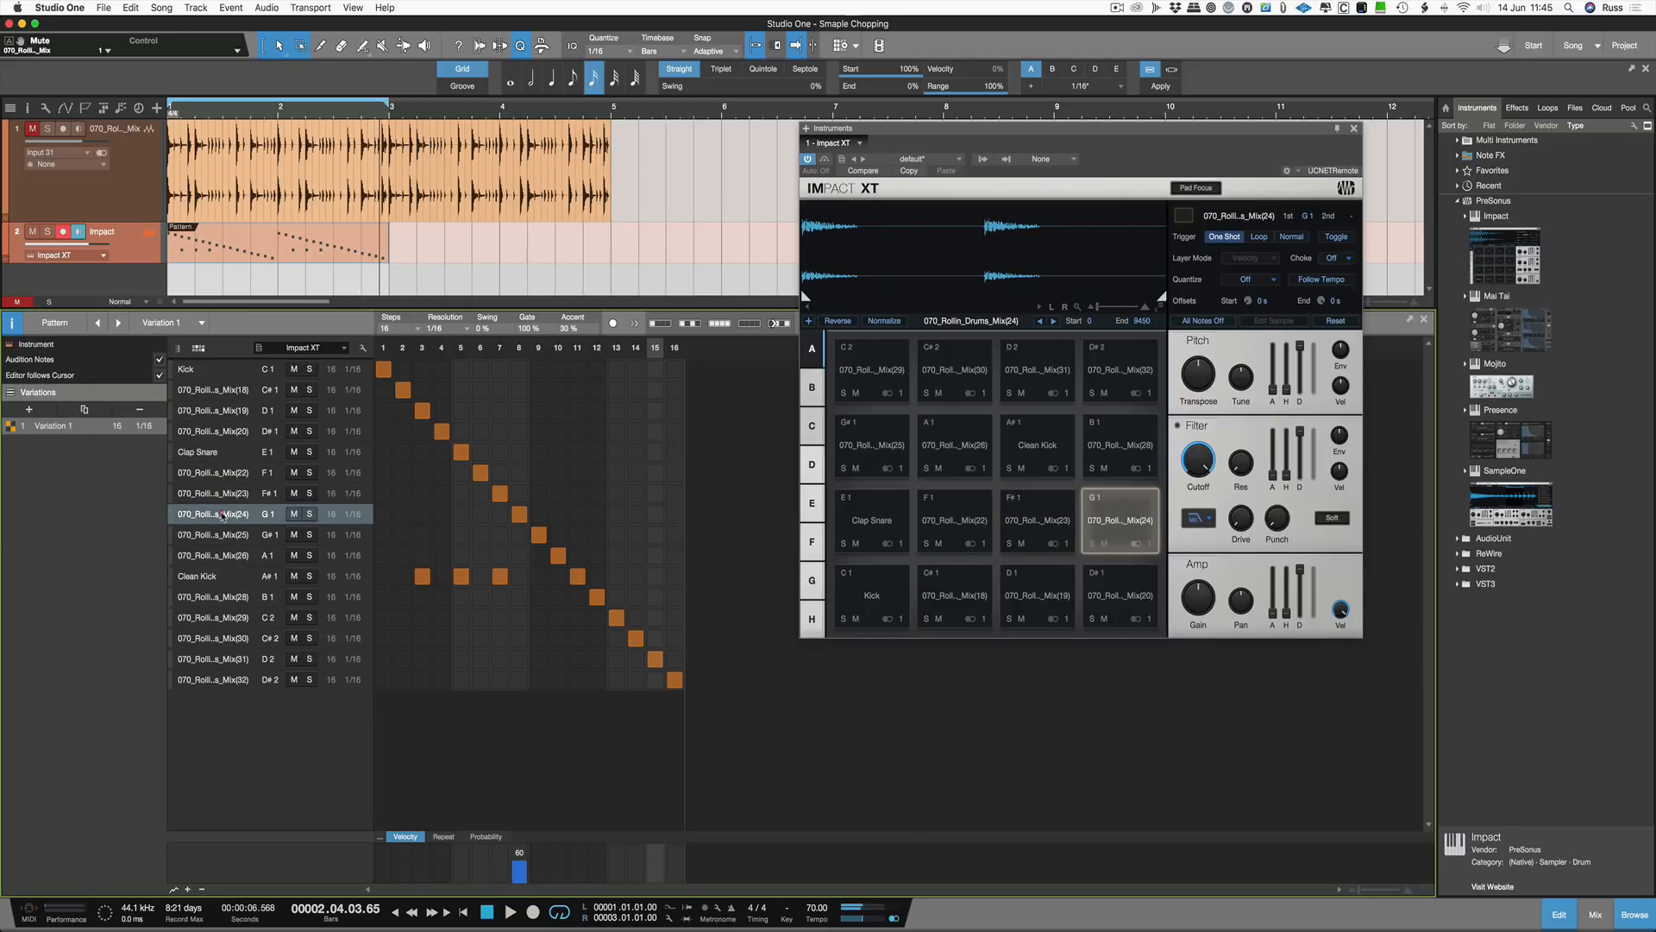
pyautogui.click(223, 515)
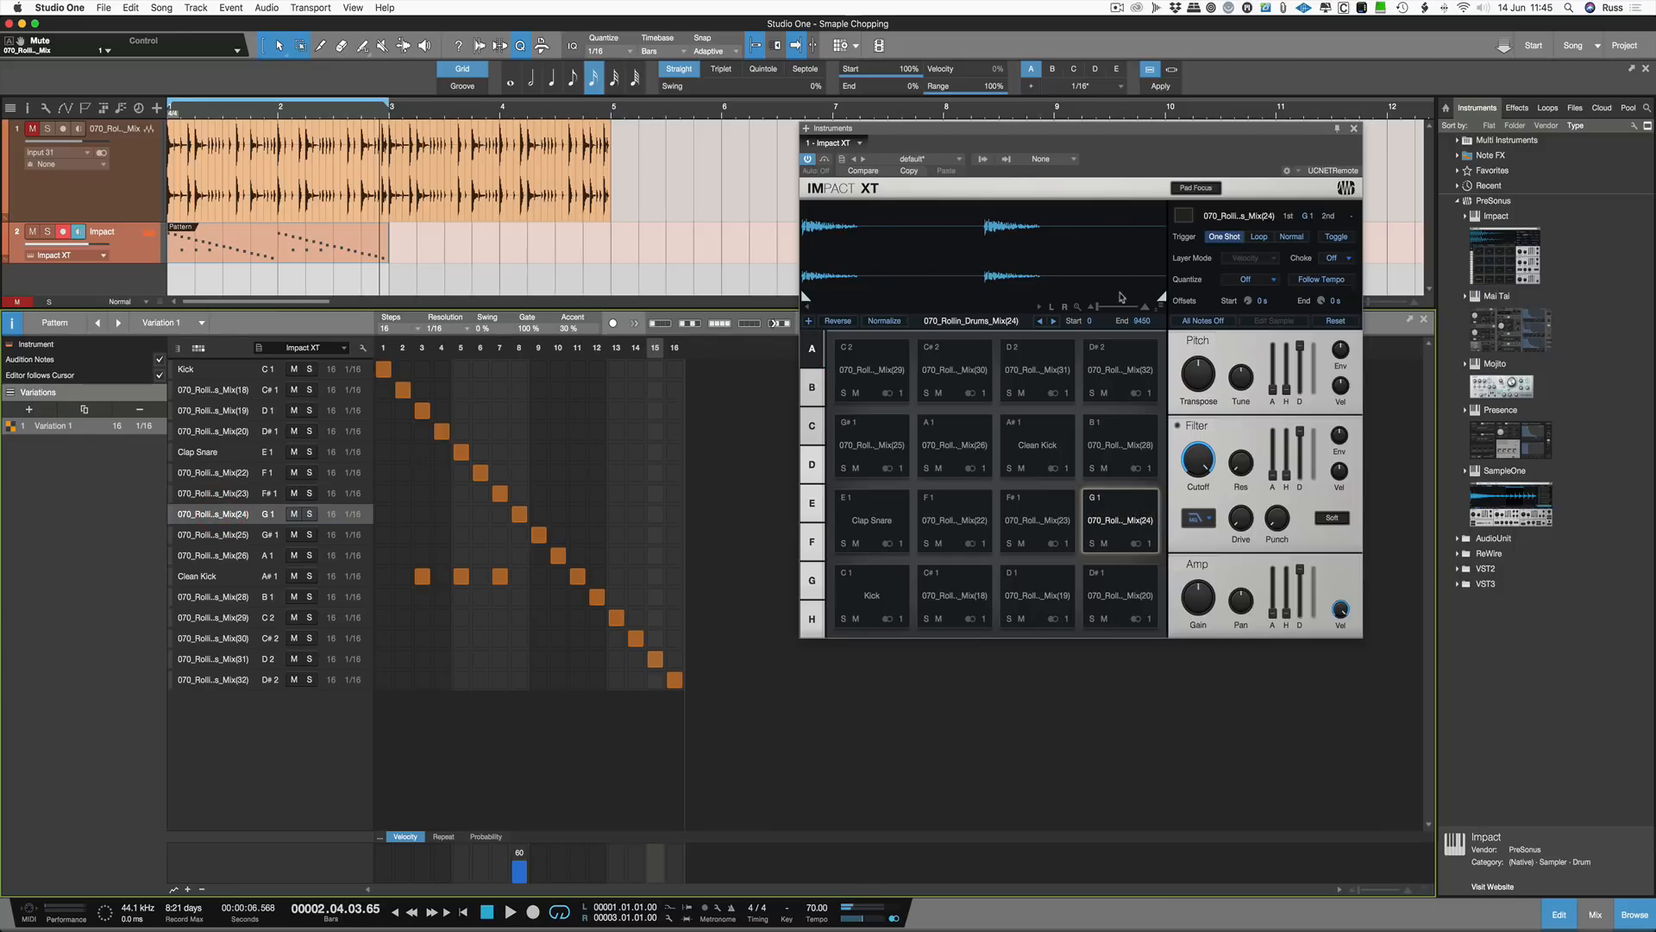
# Step: Shorten the G1 slice by moving its end point earlier and audition its row
pyautogui.moveTo(1160, 298); pyautogui.dragTo(977, 295)
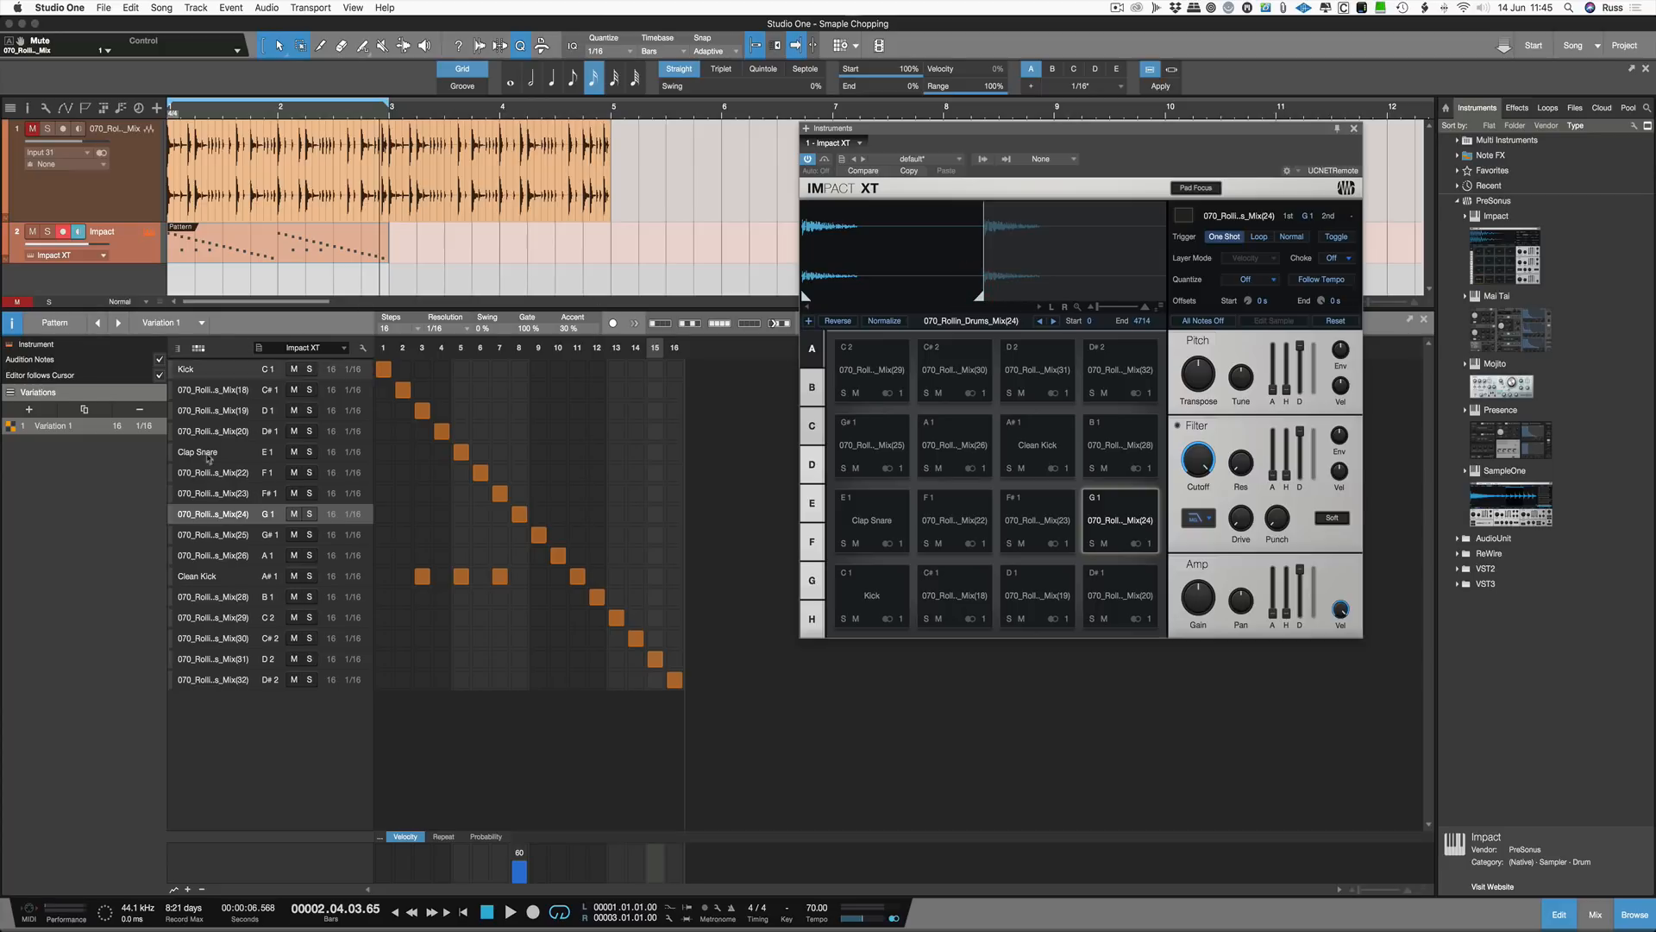
pyautogui.click(227, 516)
pyautogui.click(227, 514)
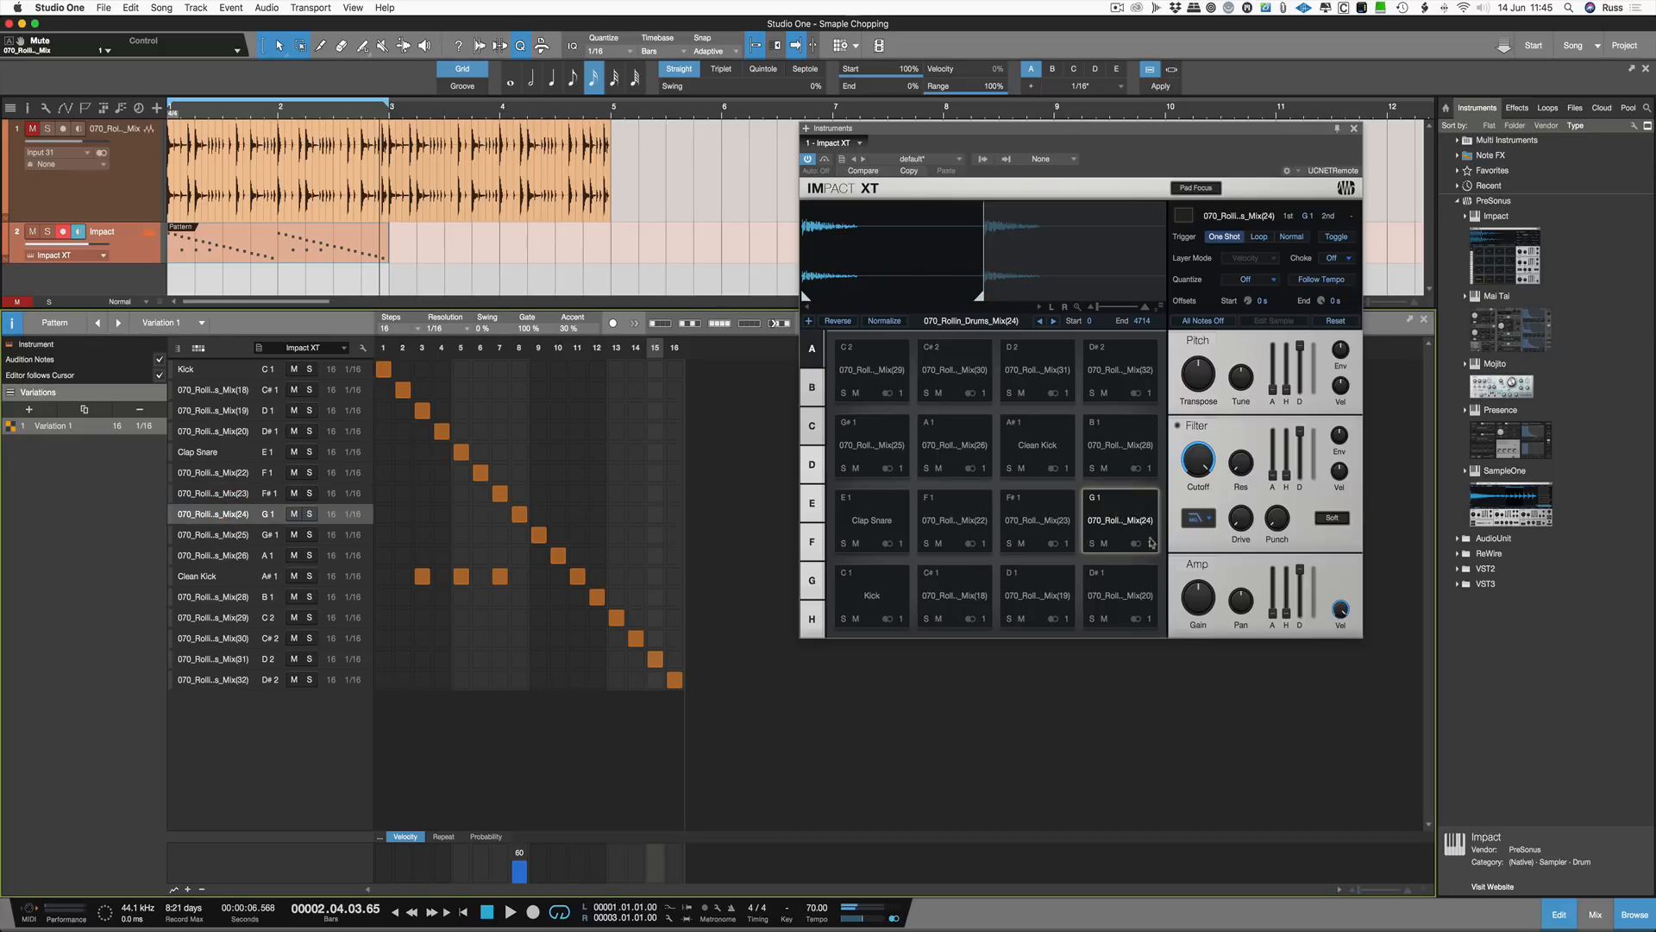
# Step: Rename the G1 pad to Short Hi Hat
pyautogui.rightClick(1125, 551)
pyautogui.click(1162, 589)
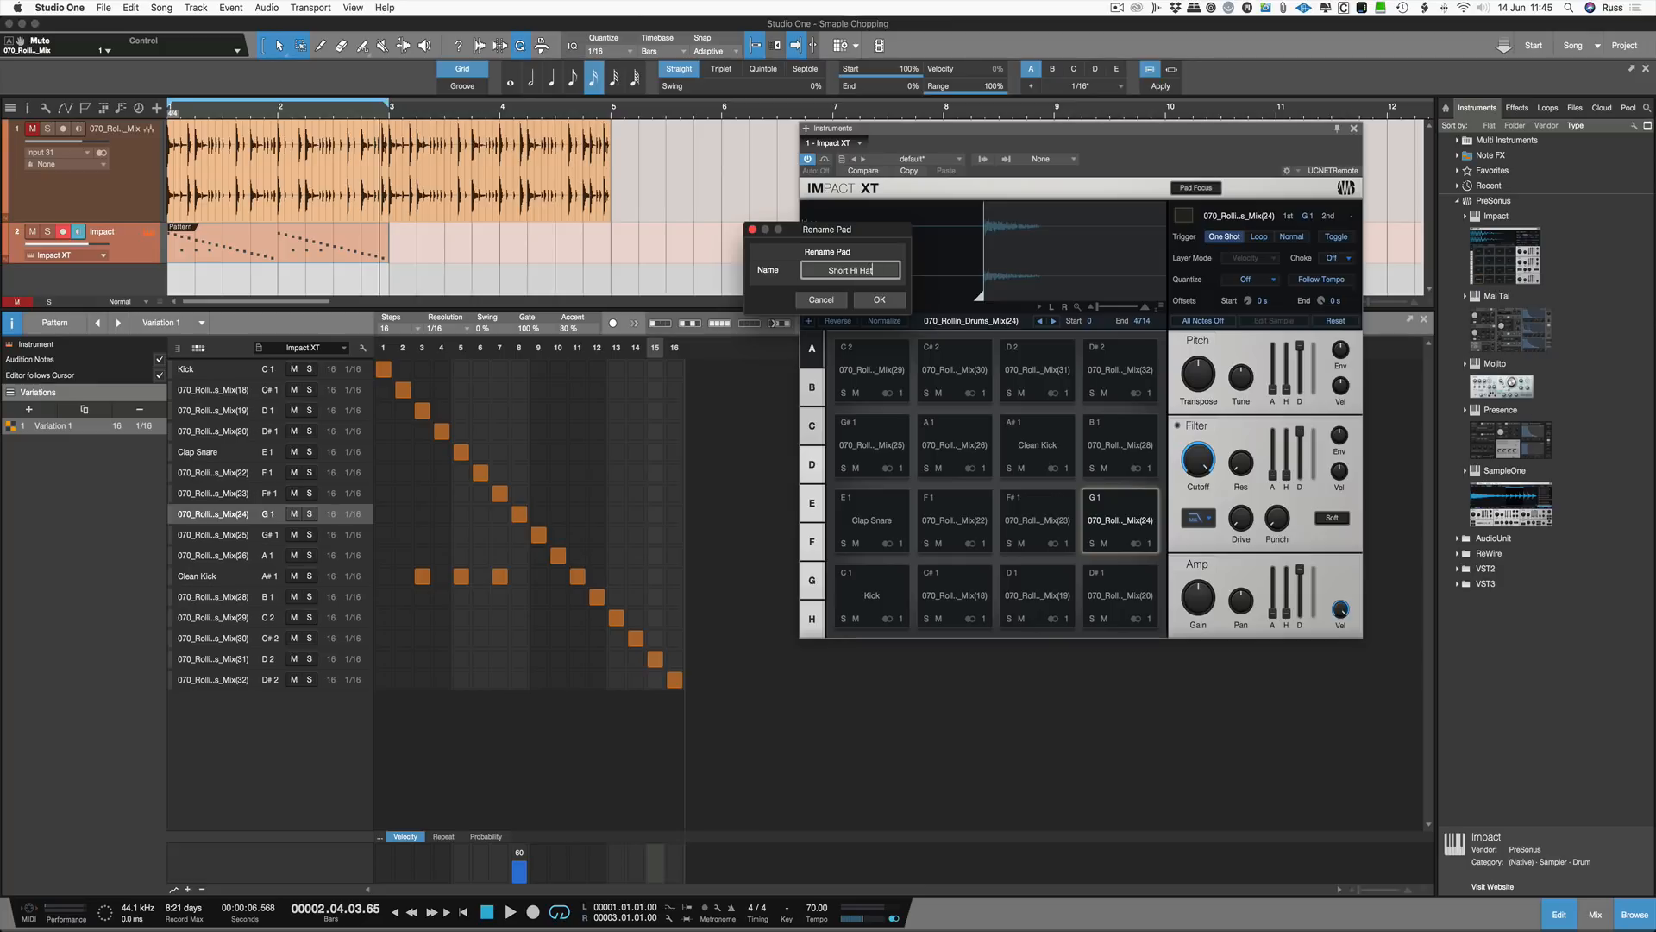
pyautogui.press('Return')
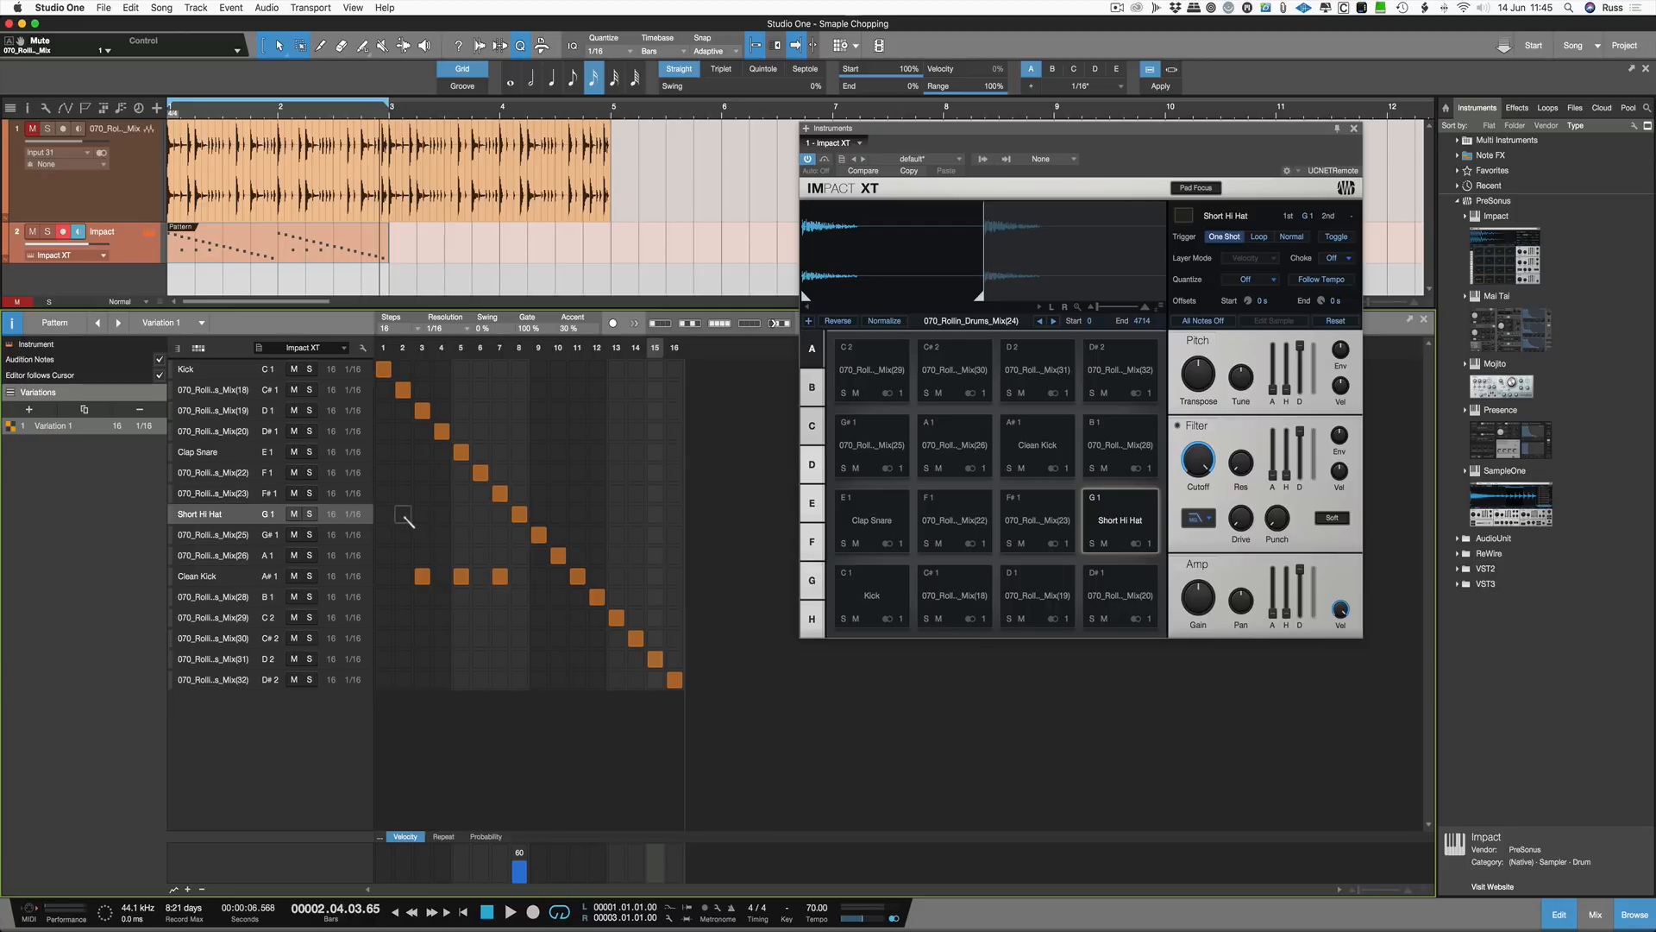
# Step: Fill all 16 steps of the Short Hi Hat row with notes and start playback
pyautogui.moveTo(392, 516); pyautogui.dragTo(653, 518)
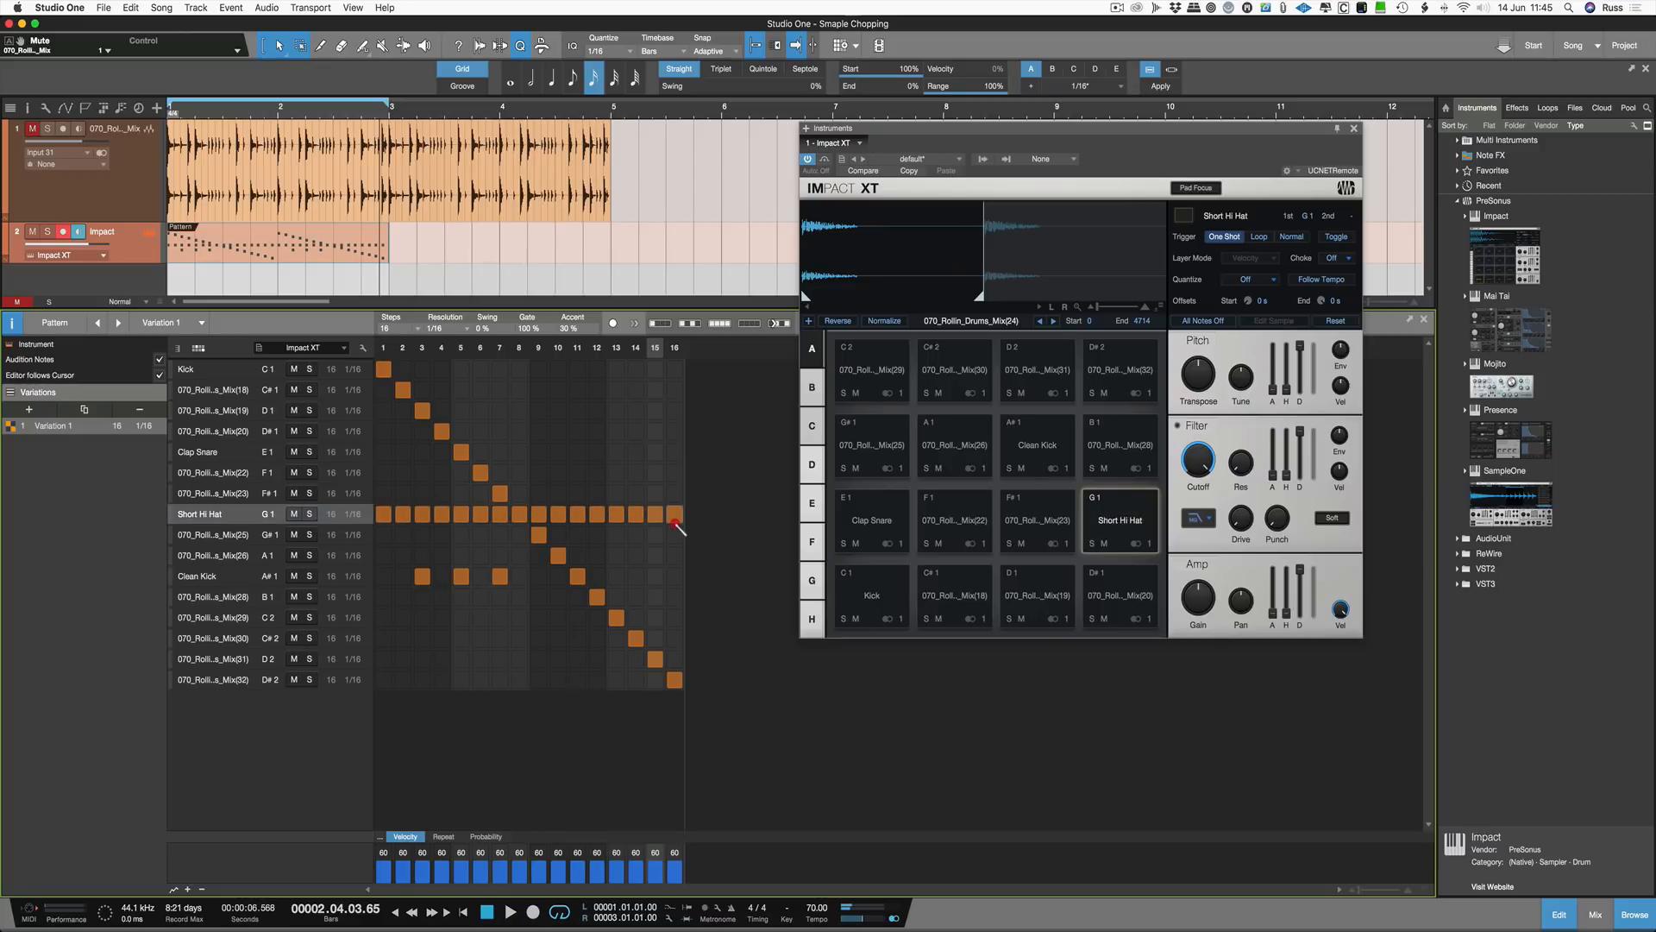
pyautogui.press('space')
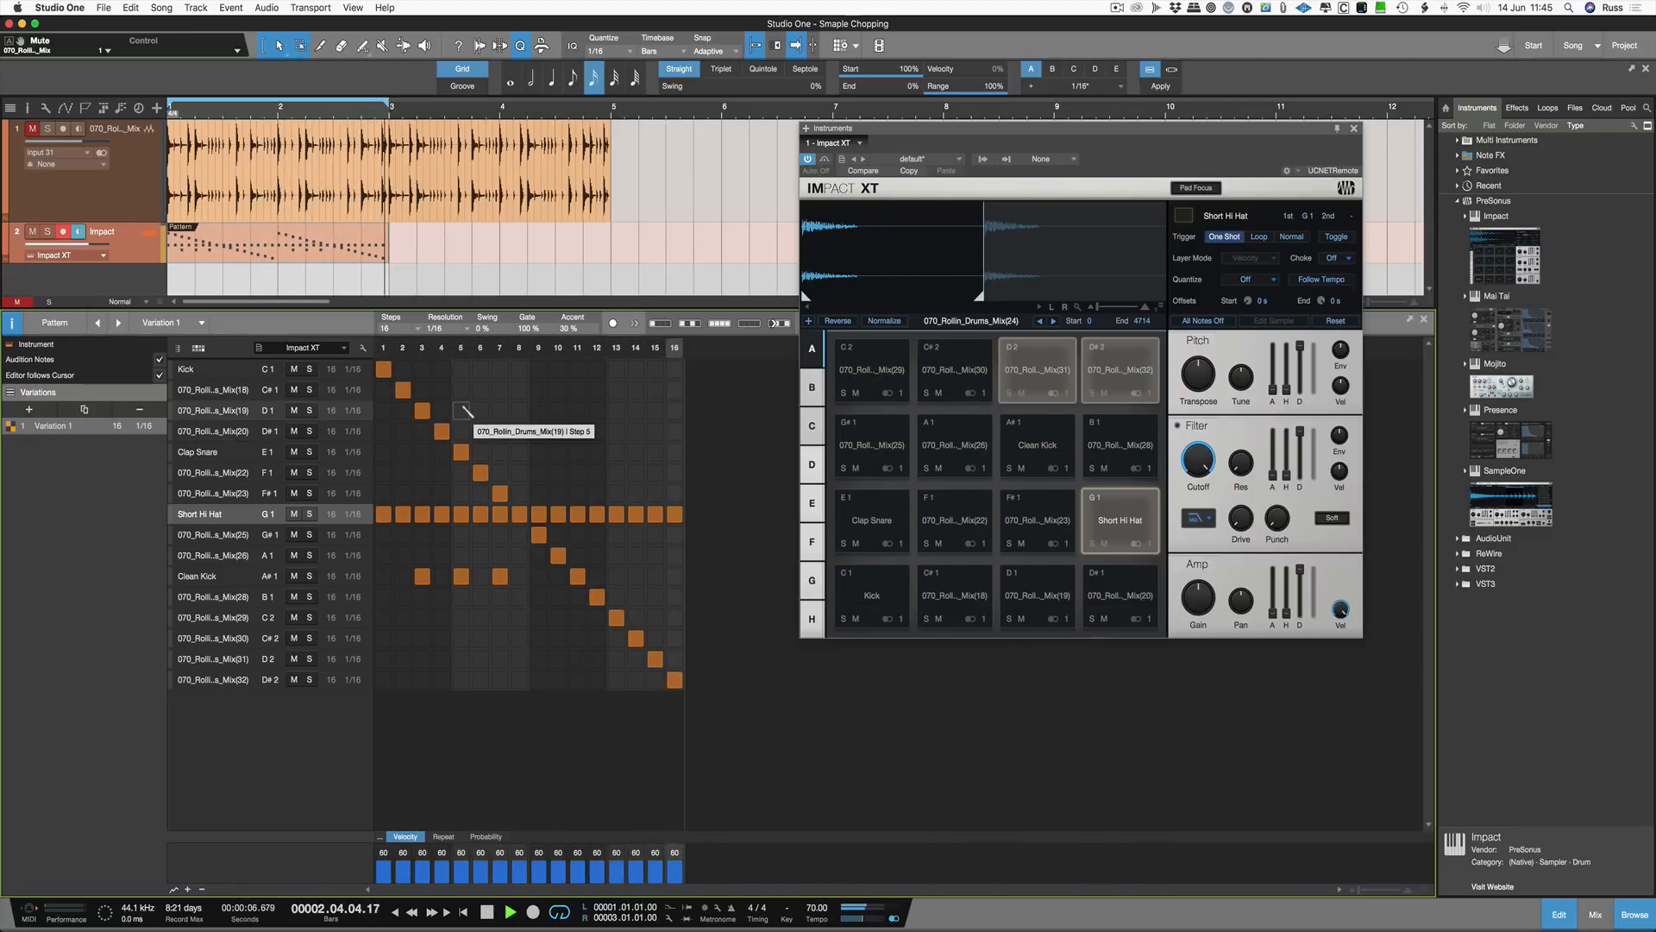
# Step: Remove the diagonal slice notes on steps 2 to 16, keeping the hi hats and Clean Kick, then stop playback
pyautogui.click(402, 389)
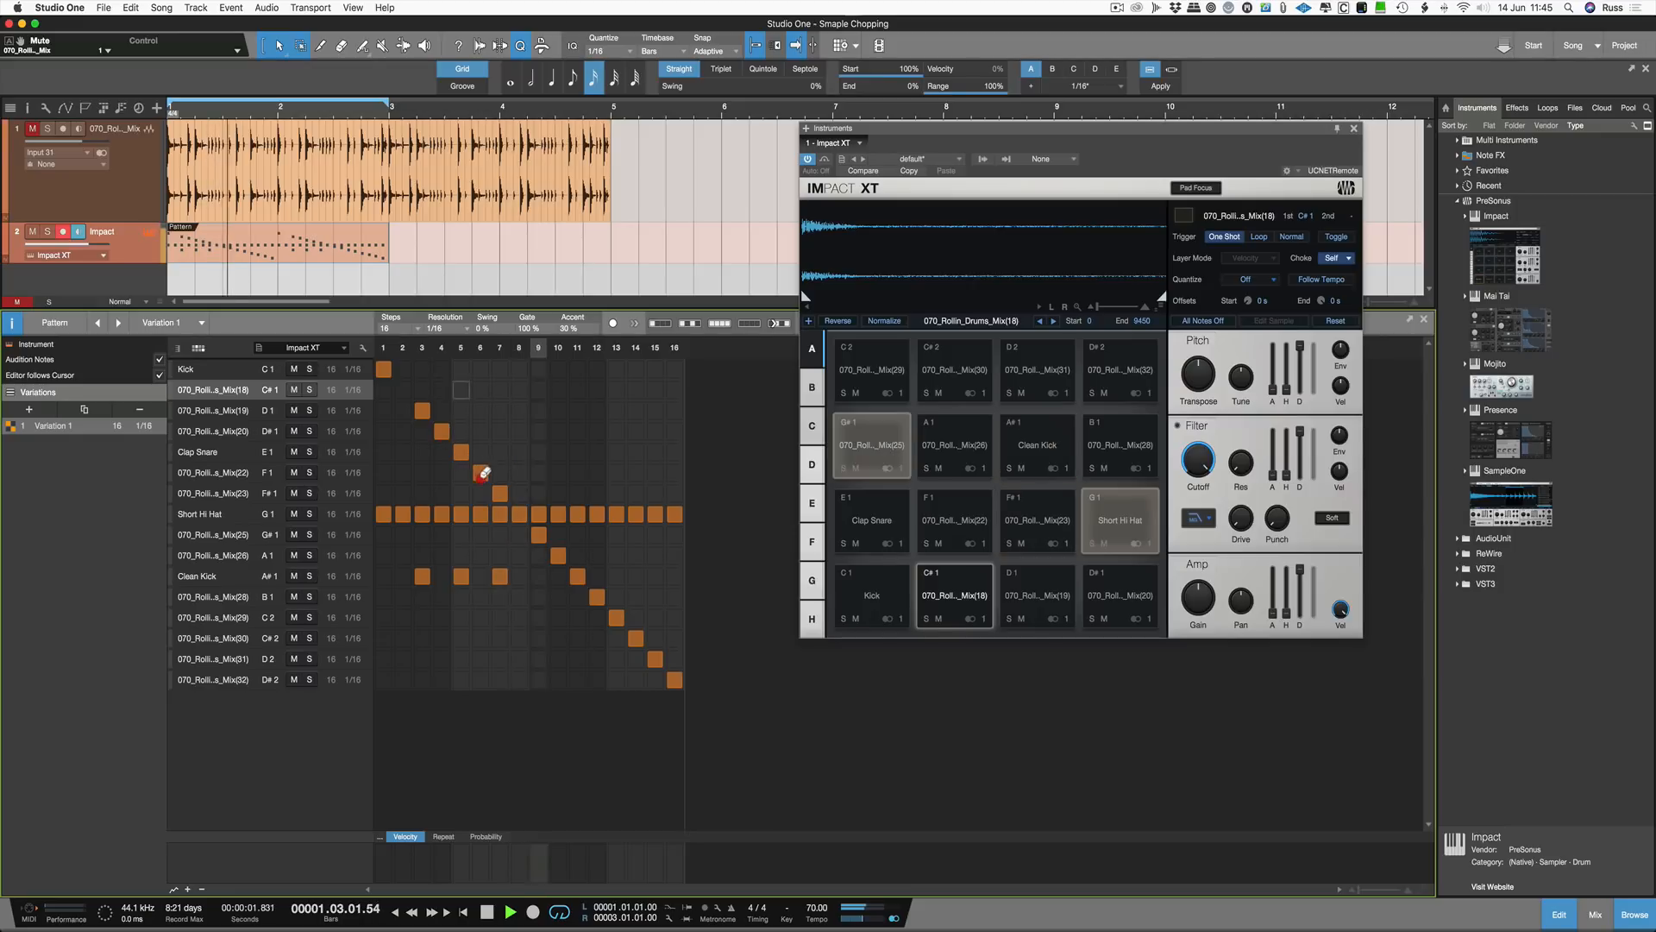
pyautogui.click(480, 472)
pyautogui.click(461, 451)
pyautogui.click(441, 430)
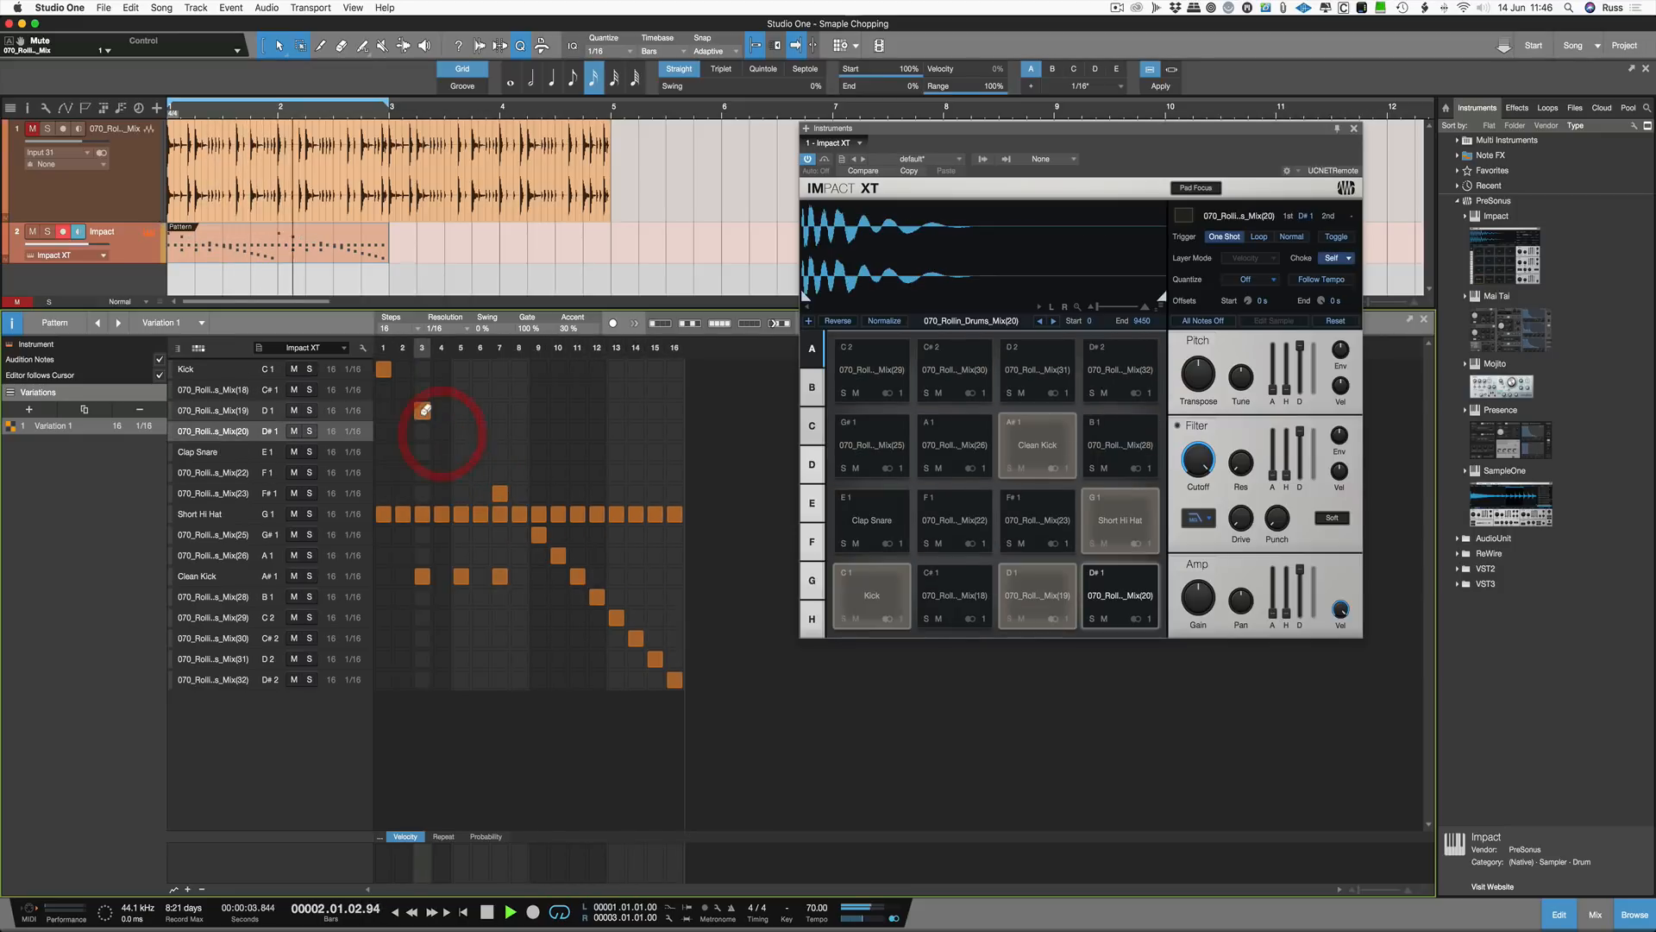
pyautogui.click(422, 410)
pyautogui.click(499, 492)
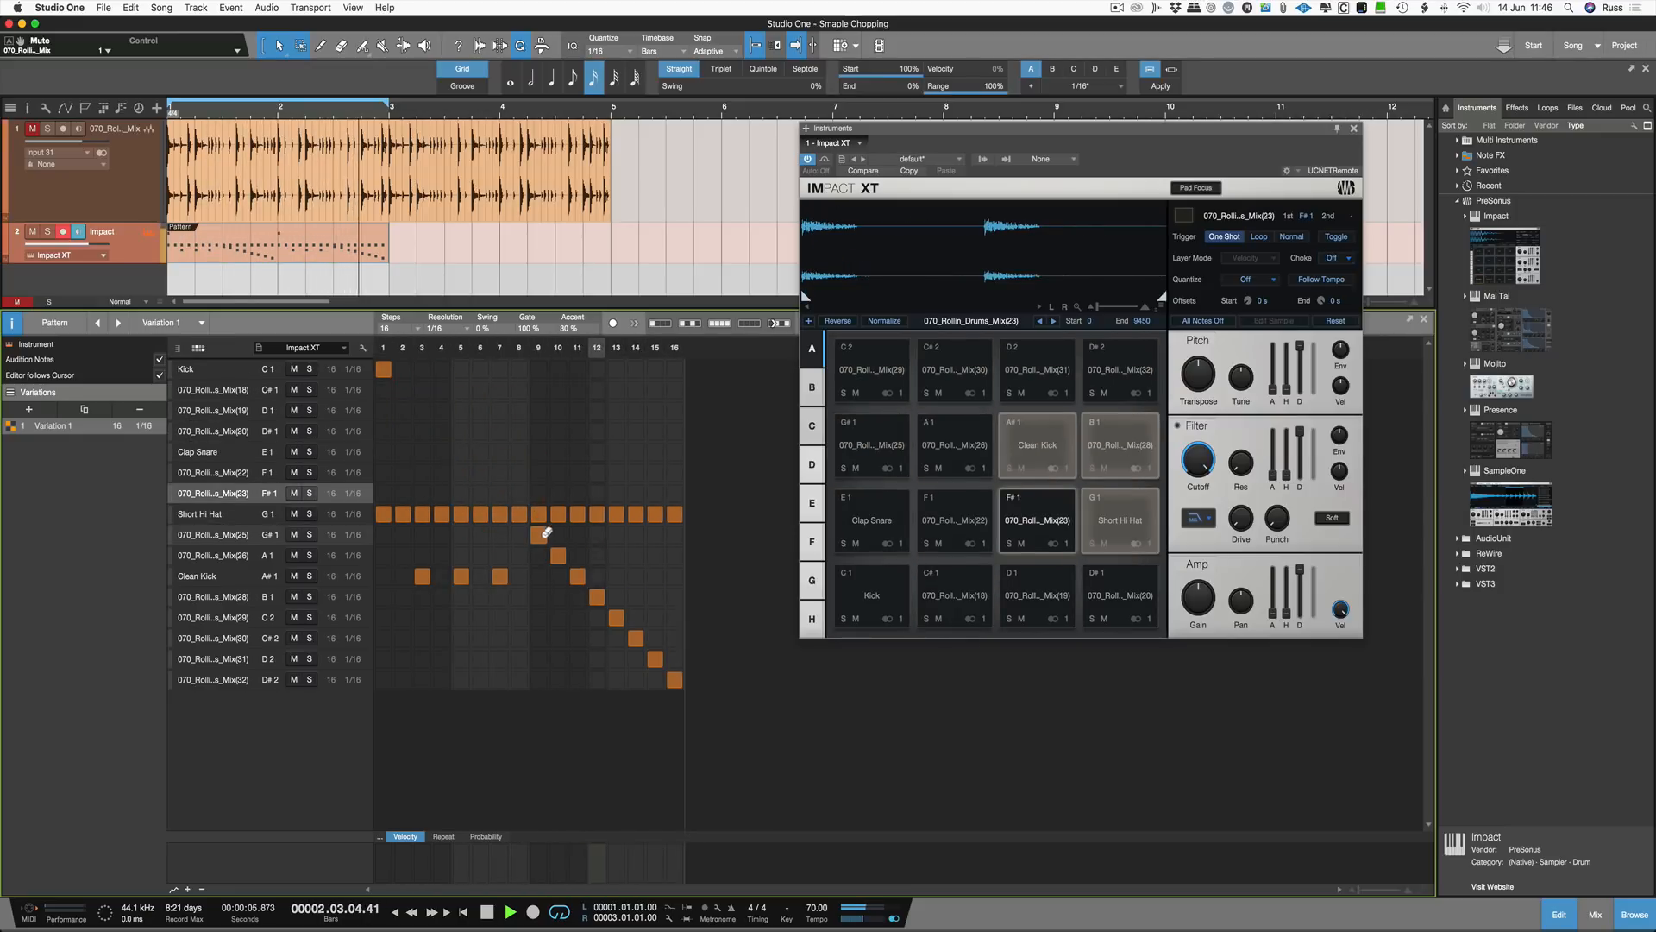
pyautogui.click(538, 534)
pyautogui.click(558, 555)
pyautogui.click(577, 575)
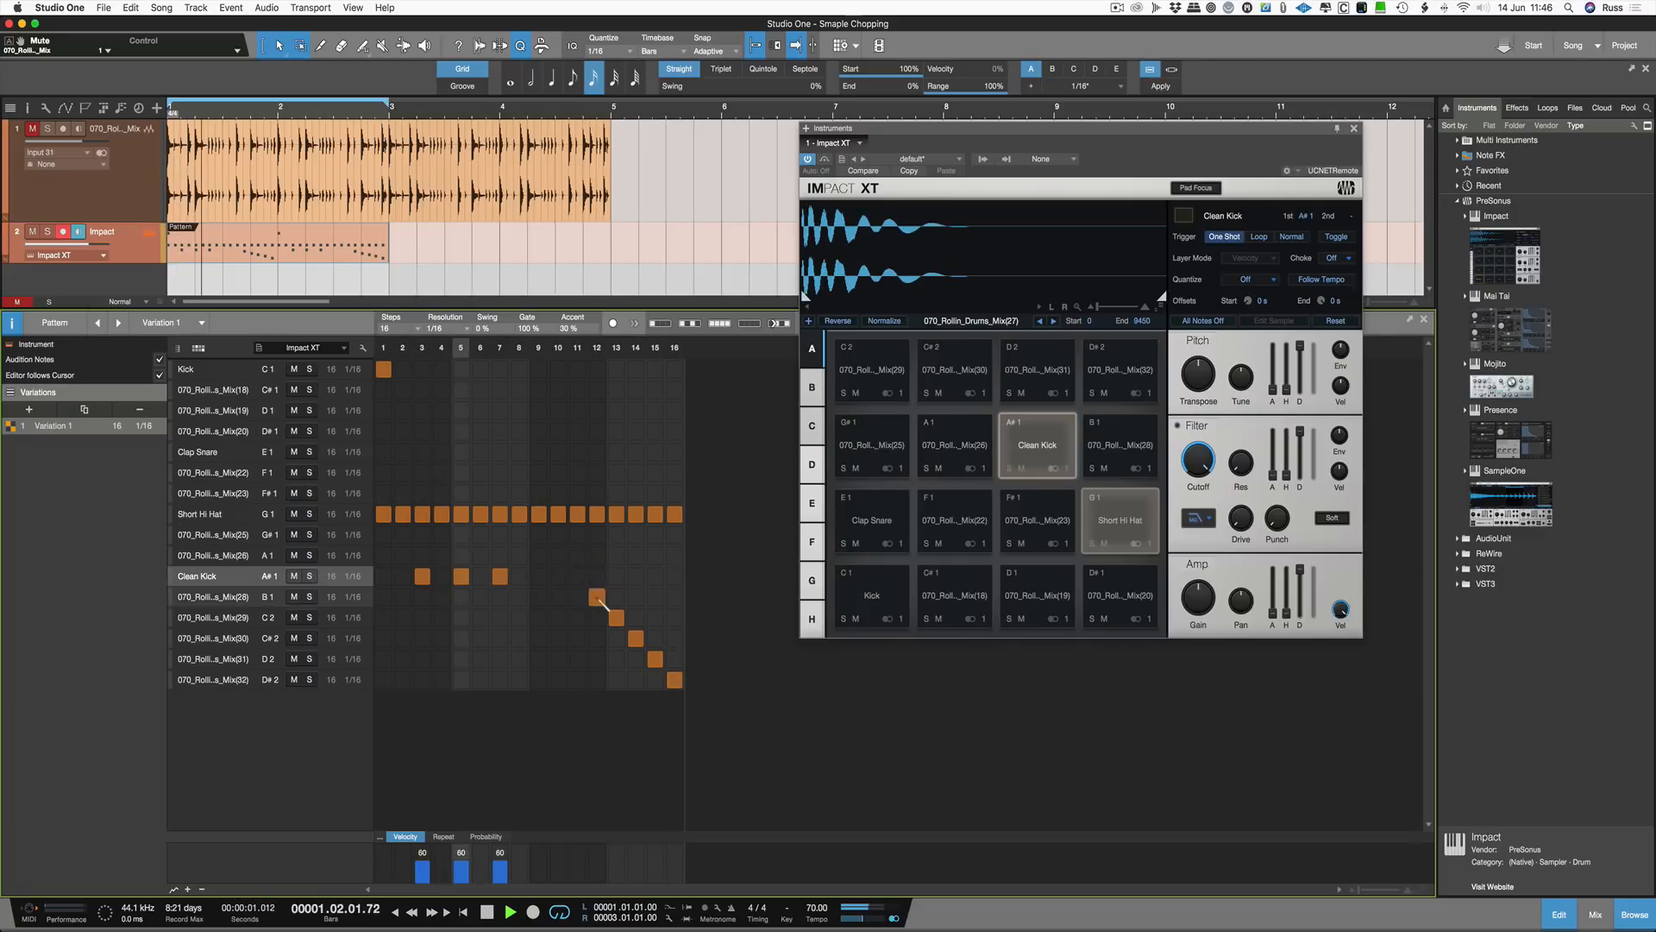
pyautogui.click(597, 596)
pyautogui.click(618, 617)
pyautogui.click(636, 638)
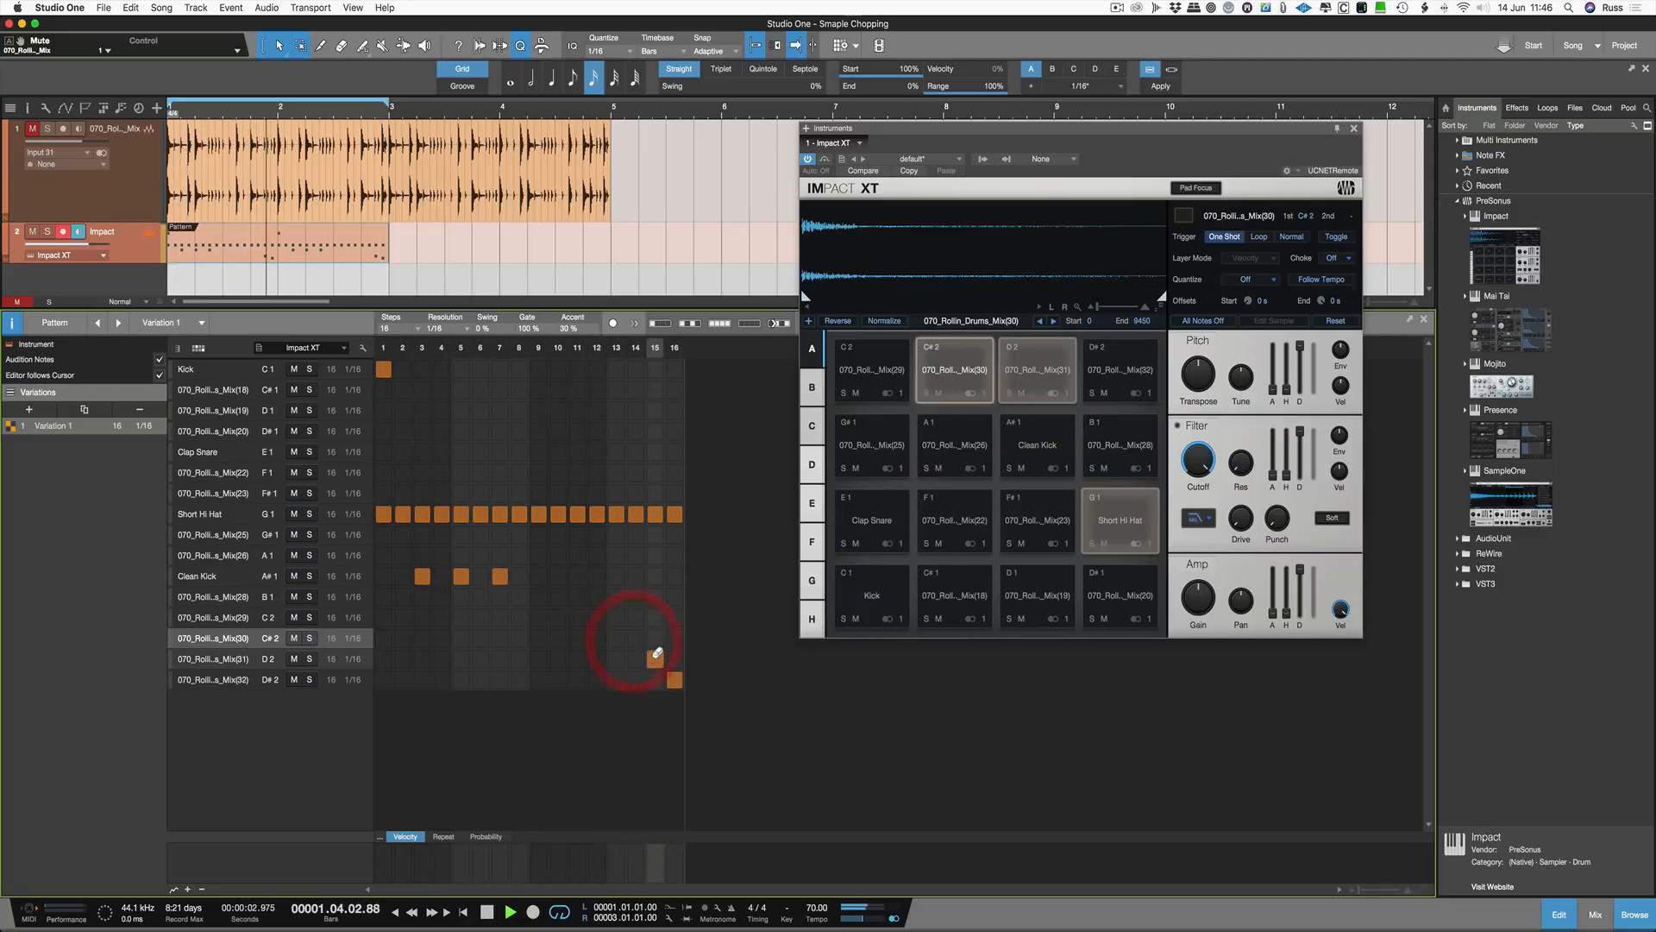
pyautogui.click(655, 658)
pyautogui.click(674, 679)
pyautogui.press('space')
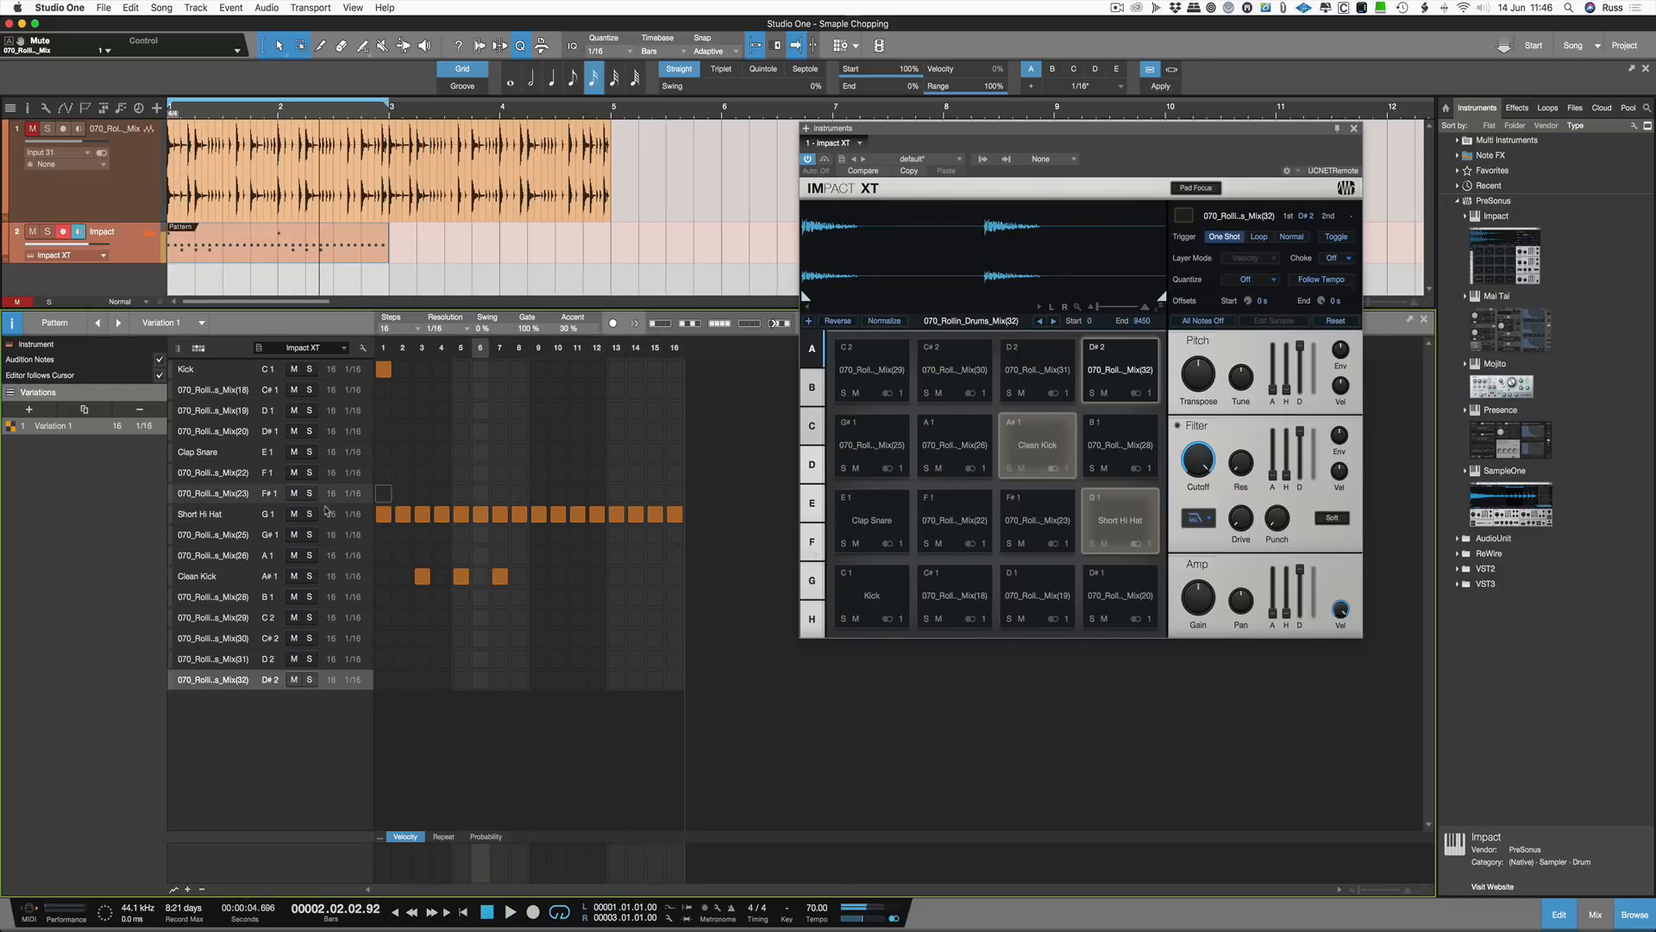
# Step: Trim the Short Hi Hat slice's end point further and play the pattern
pyautogui.click(207, 514)
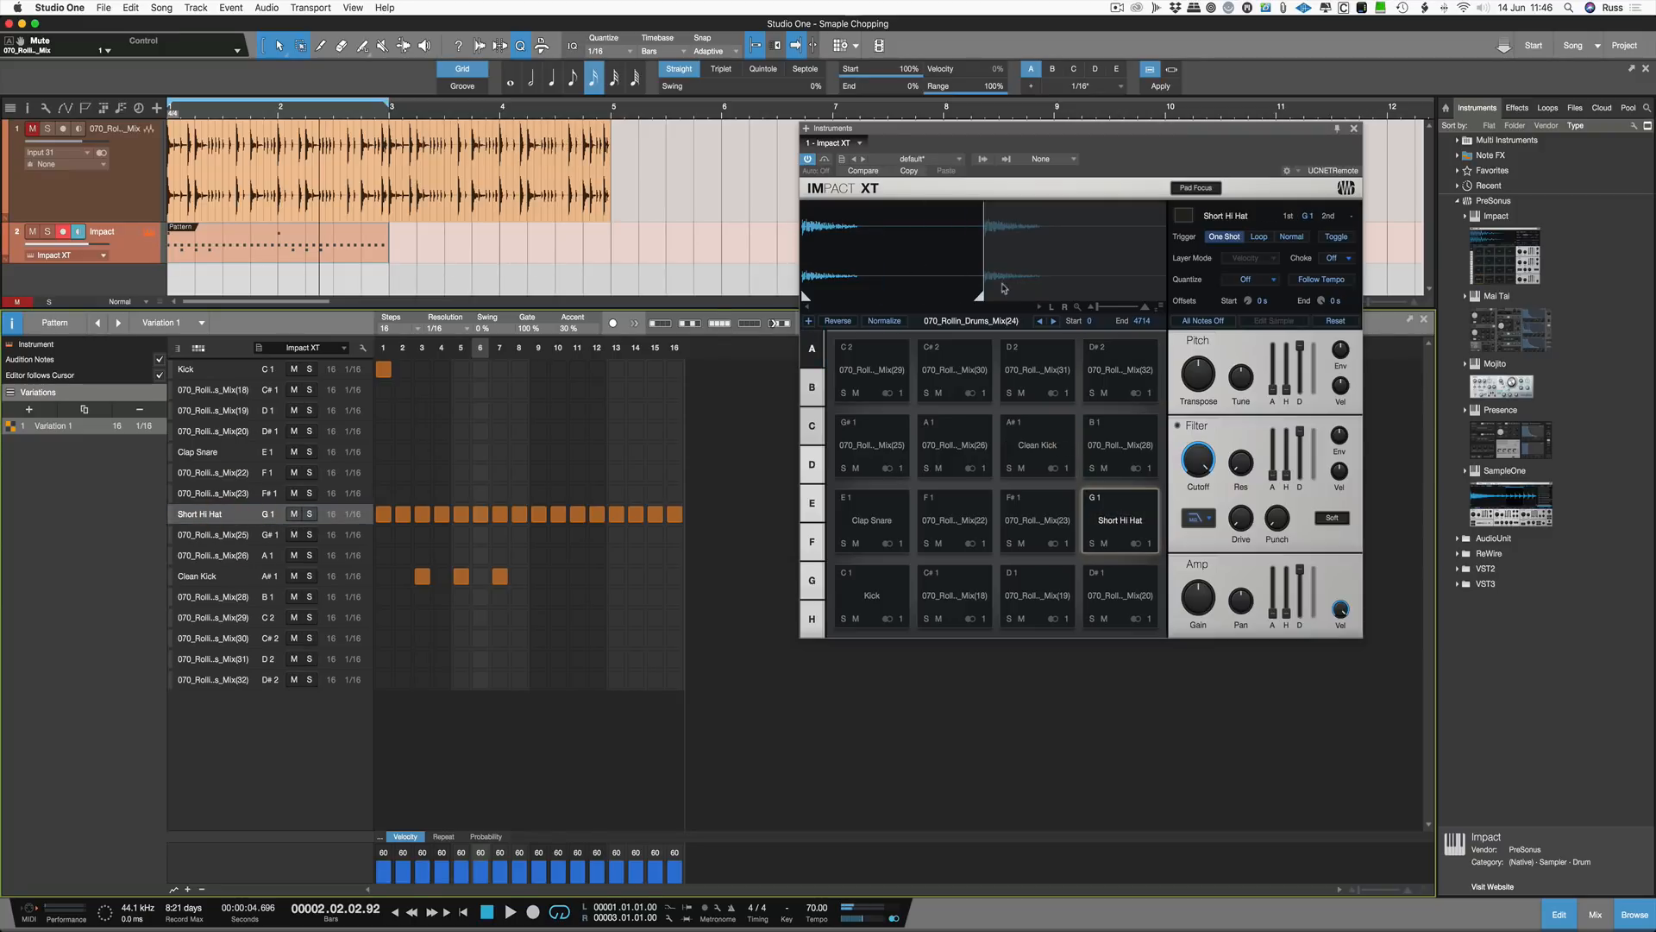
pyautogui.moveTo(983, 294); pyautogui.dragTo(857, 275)
pyautogui.press('space')
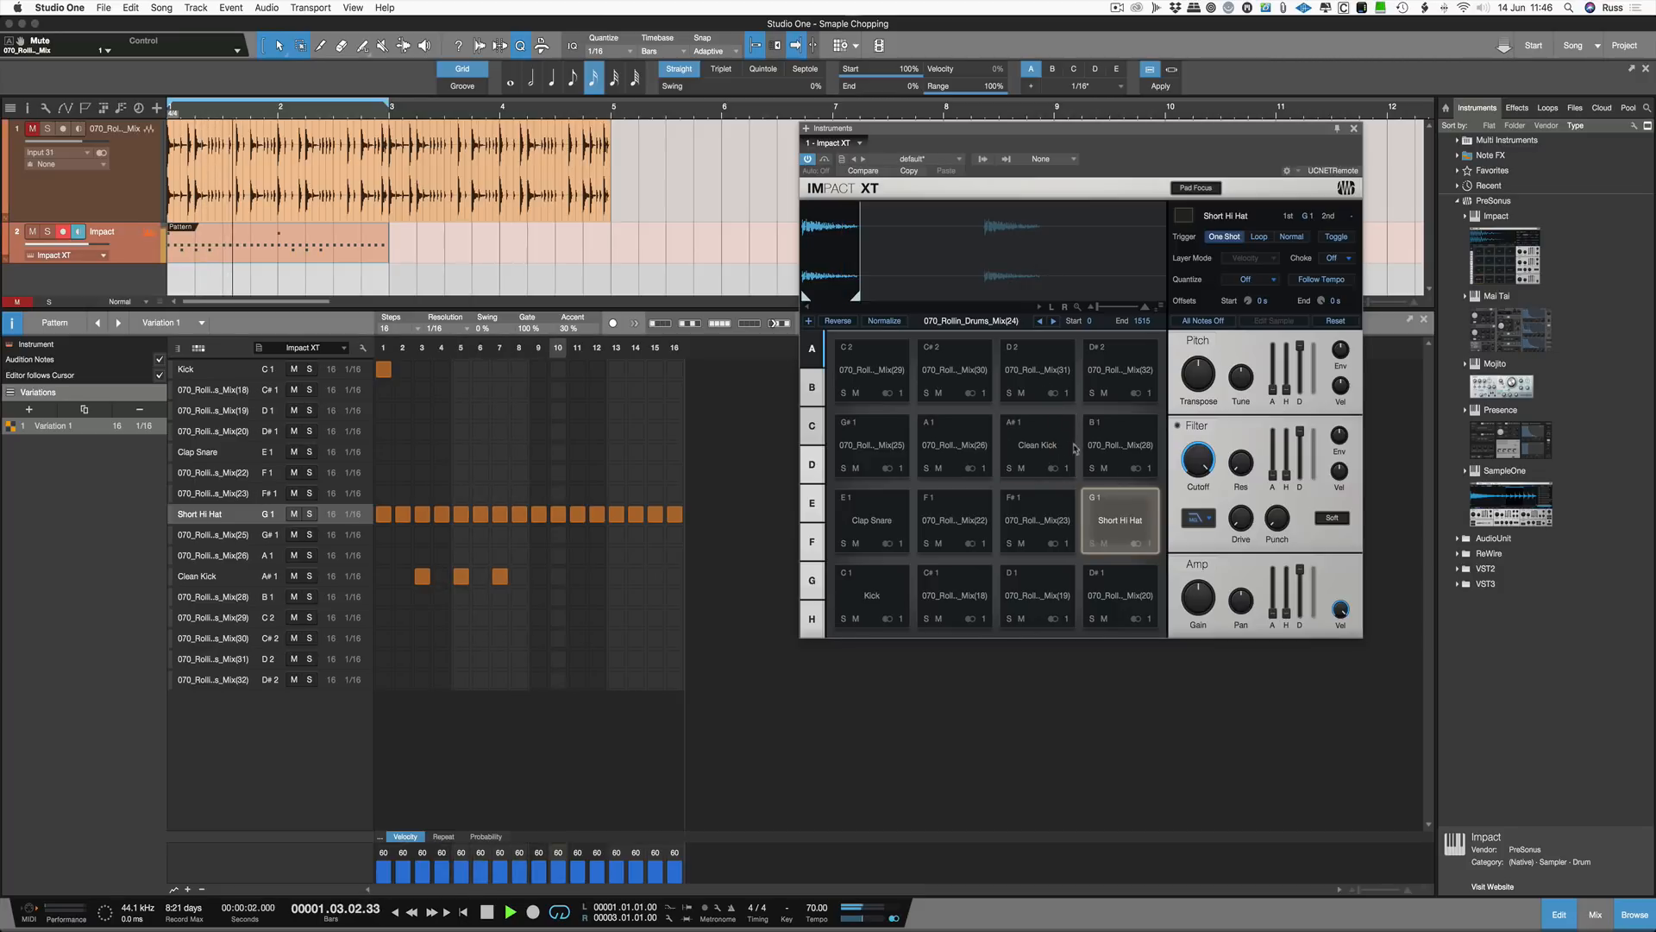
# Step: Give the Short Hi Hat pad an HP12 Ladder filter, adjust the filter knobs and raise gain to +2.6 dB
pyautogui.click(1206, 516)
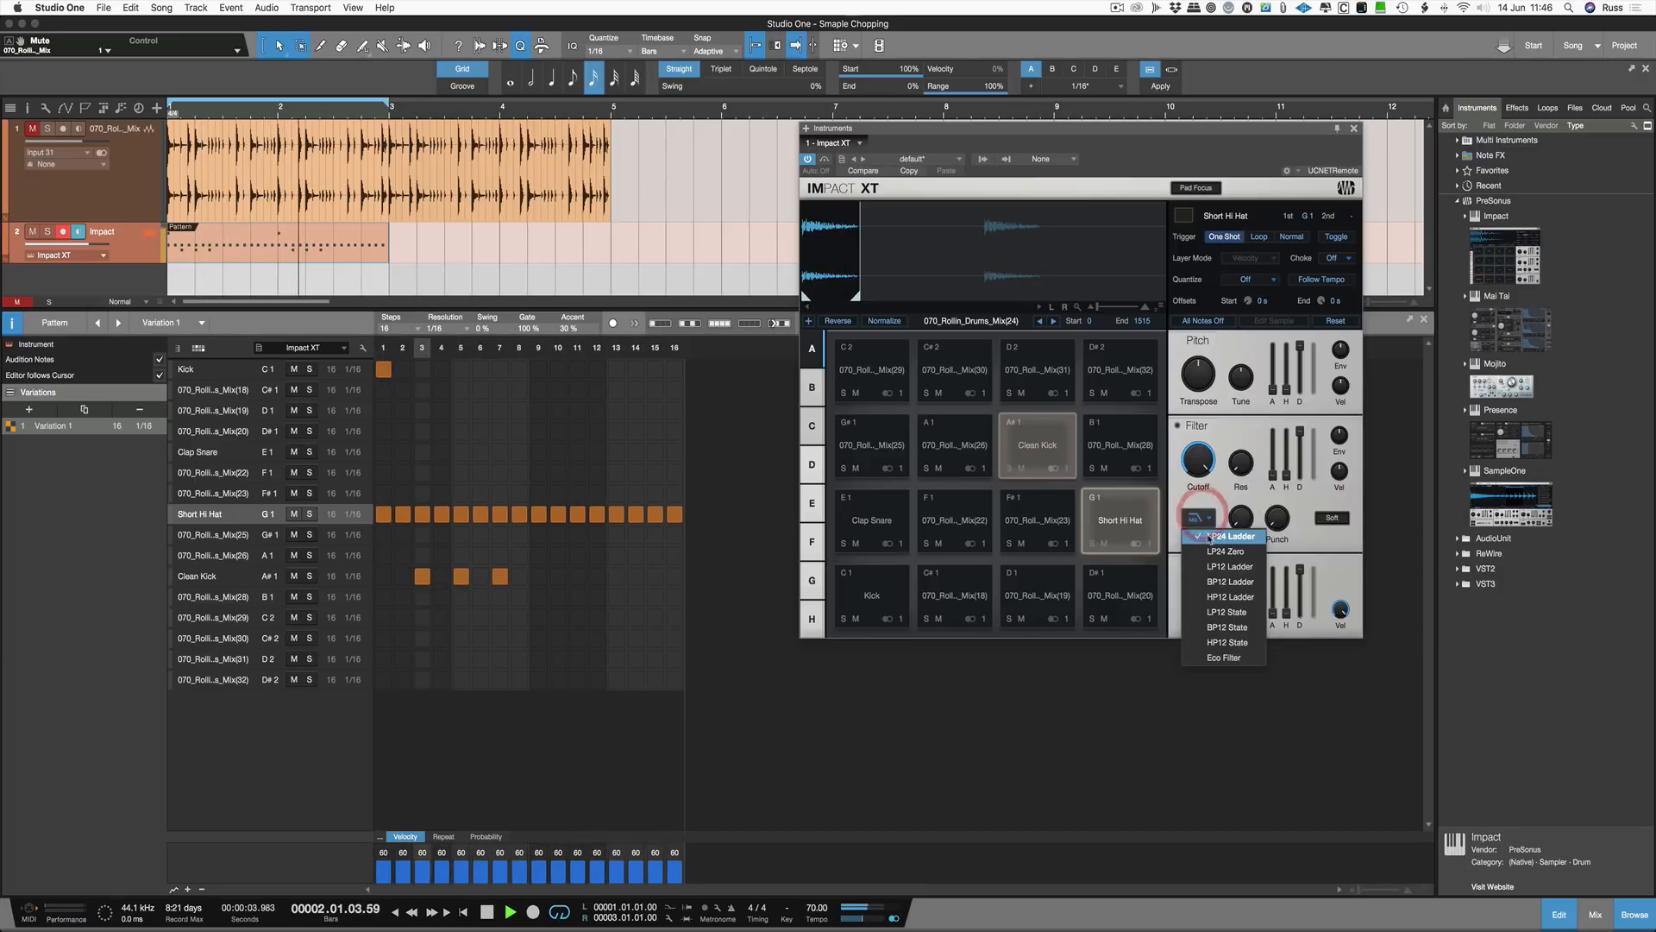
pyautogui.click(1222, 597)
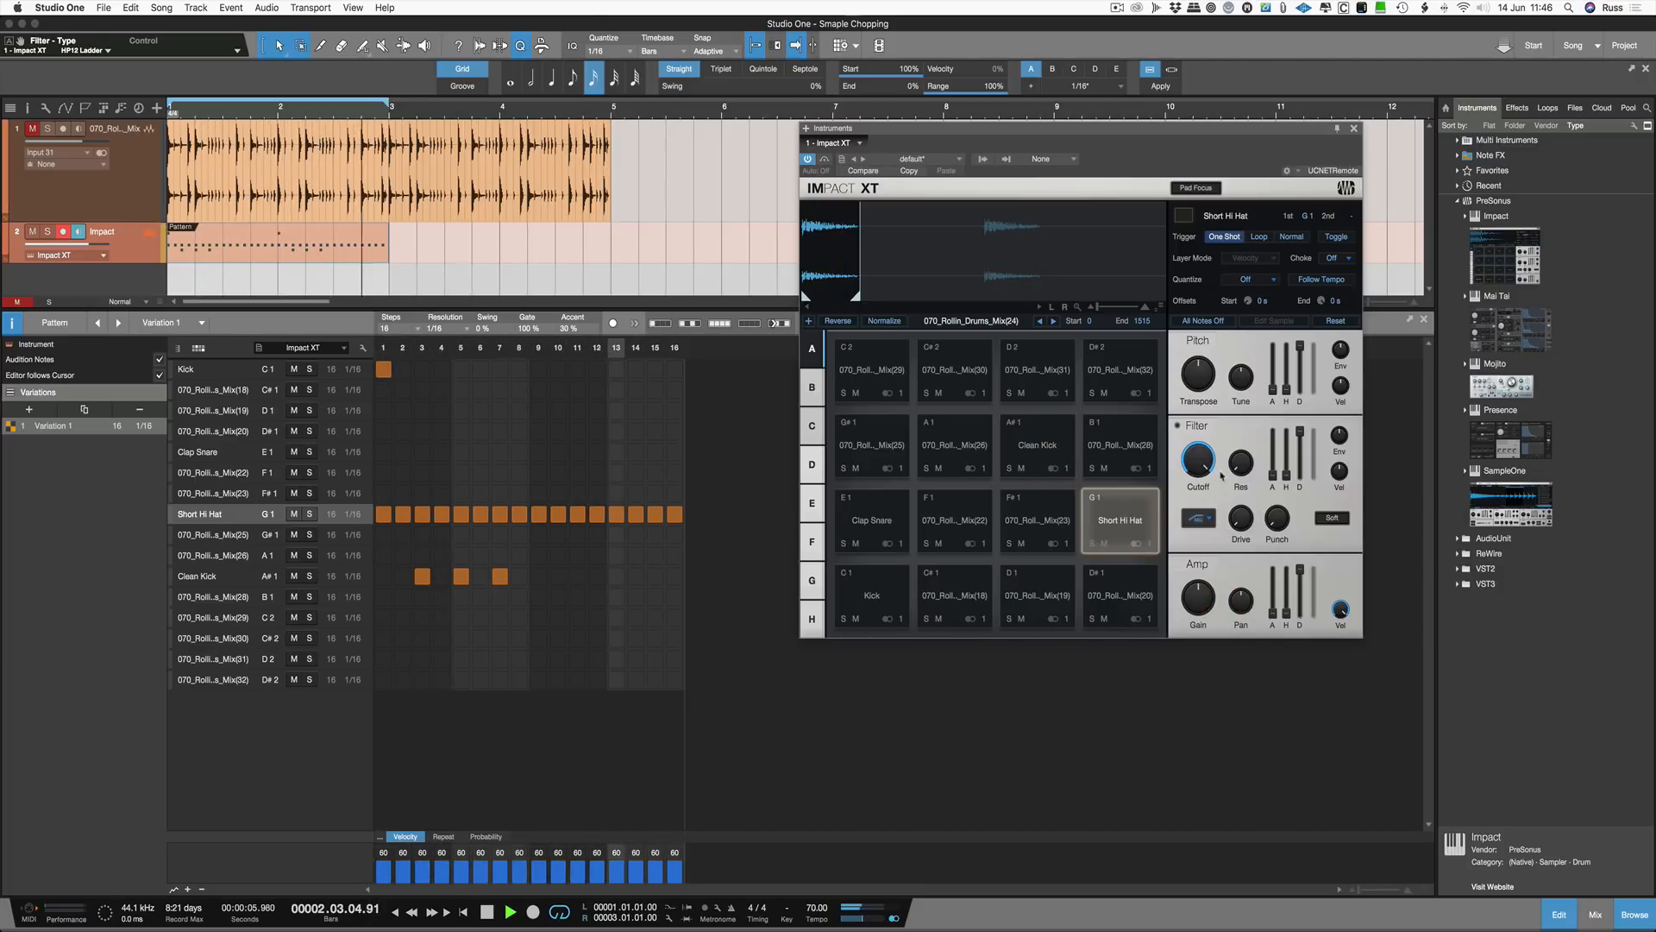
pyautogui.click(1177, 425)
pyautogui.moveTo(1198, 462); pyautogui.dragTo(1253, 399)
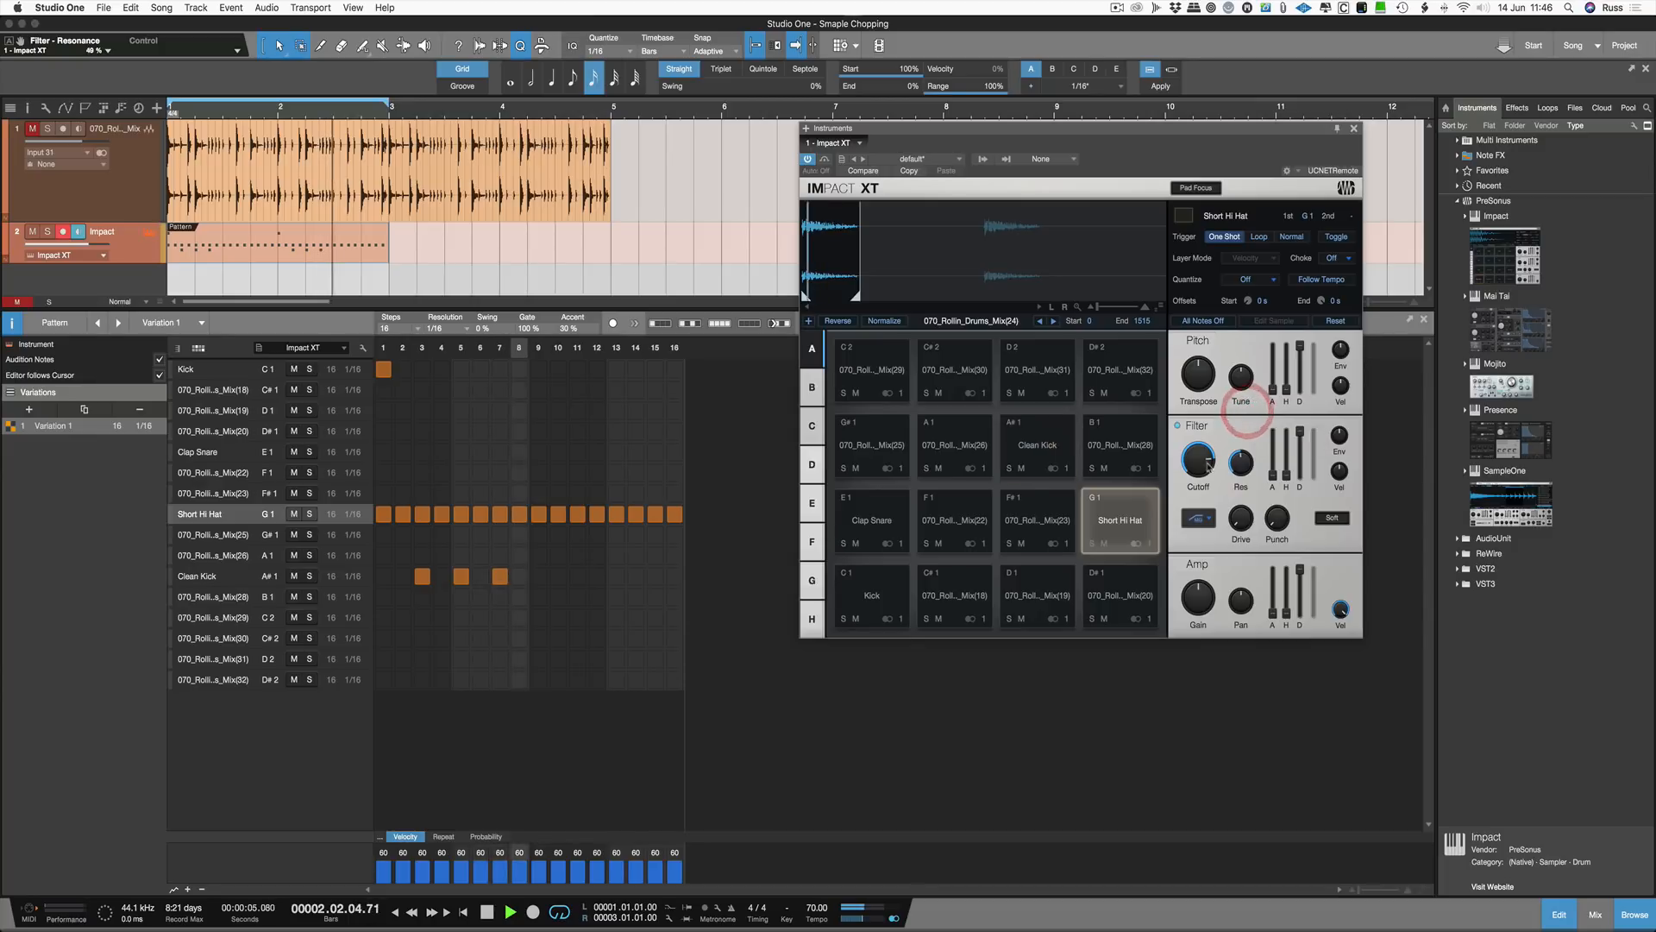
pyautogui.moveTo(1204, 470); pyautogui.dragTo(1205, 586)
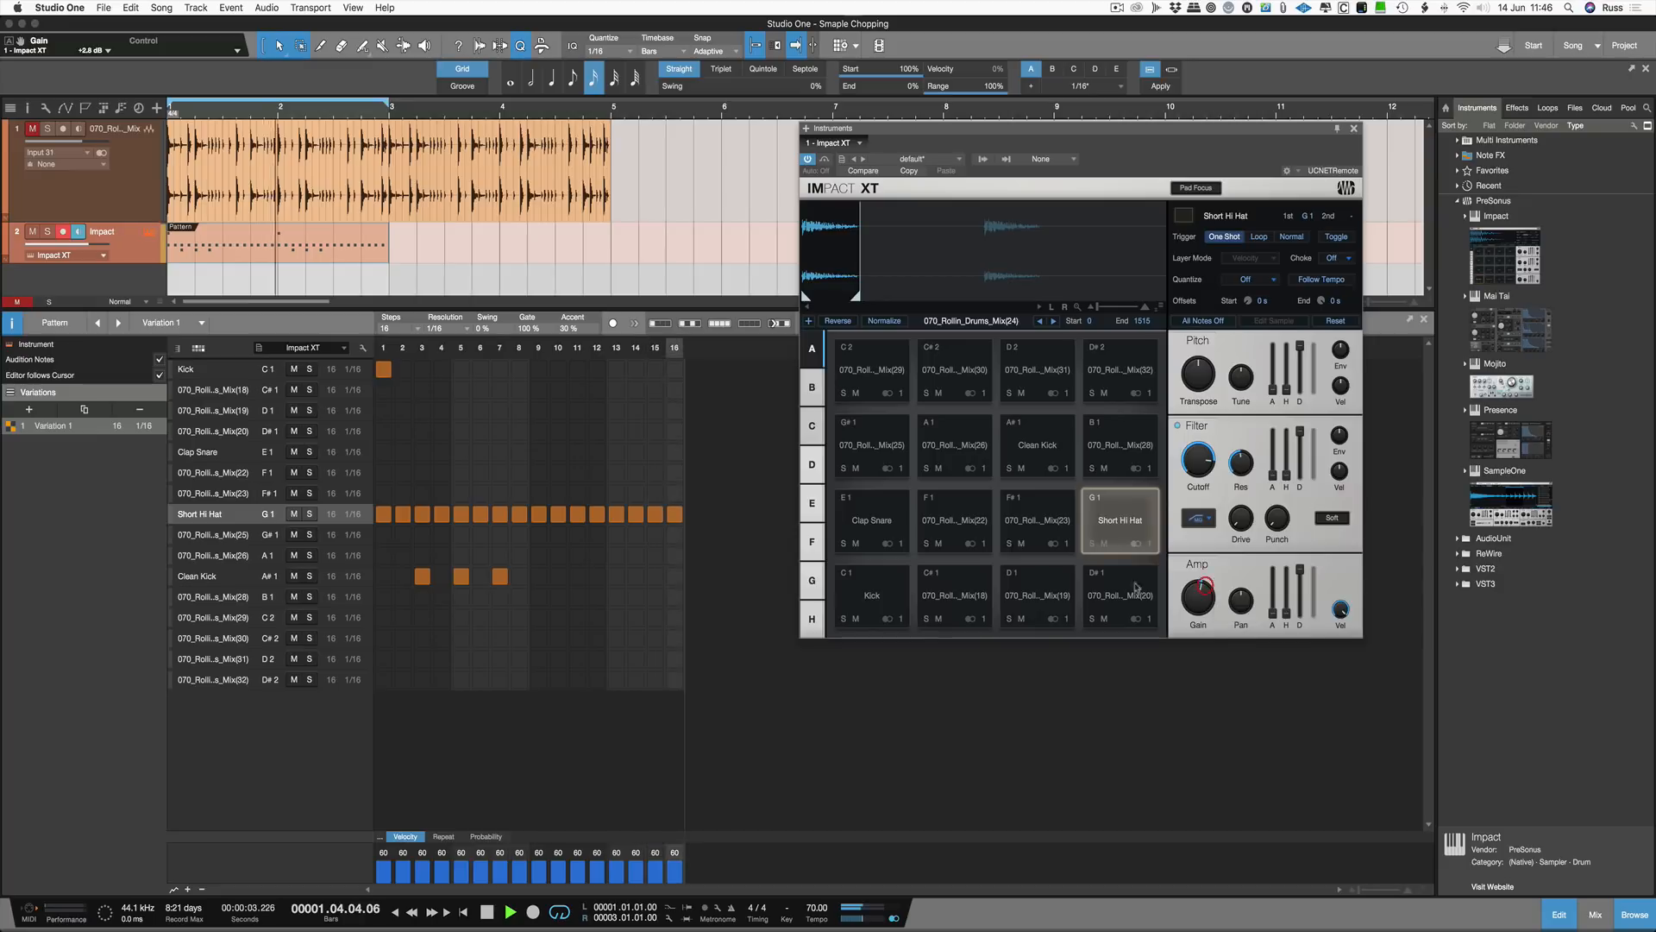
# Step: Add note repeats of 1, 3 and 5 on hi hat steps 4, 10 and 14
pyautogui.click(443, 835)
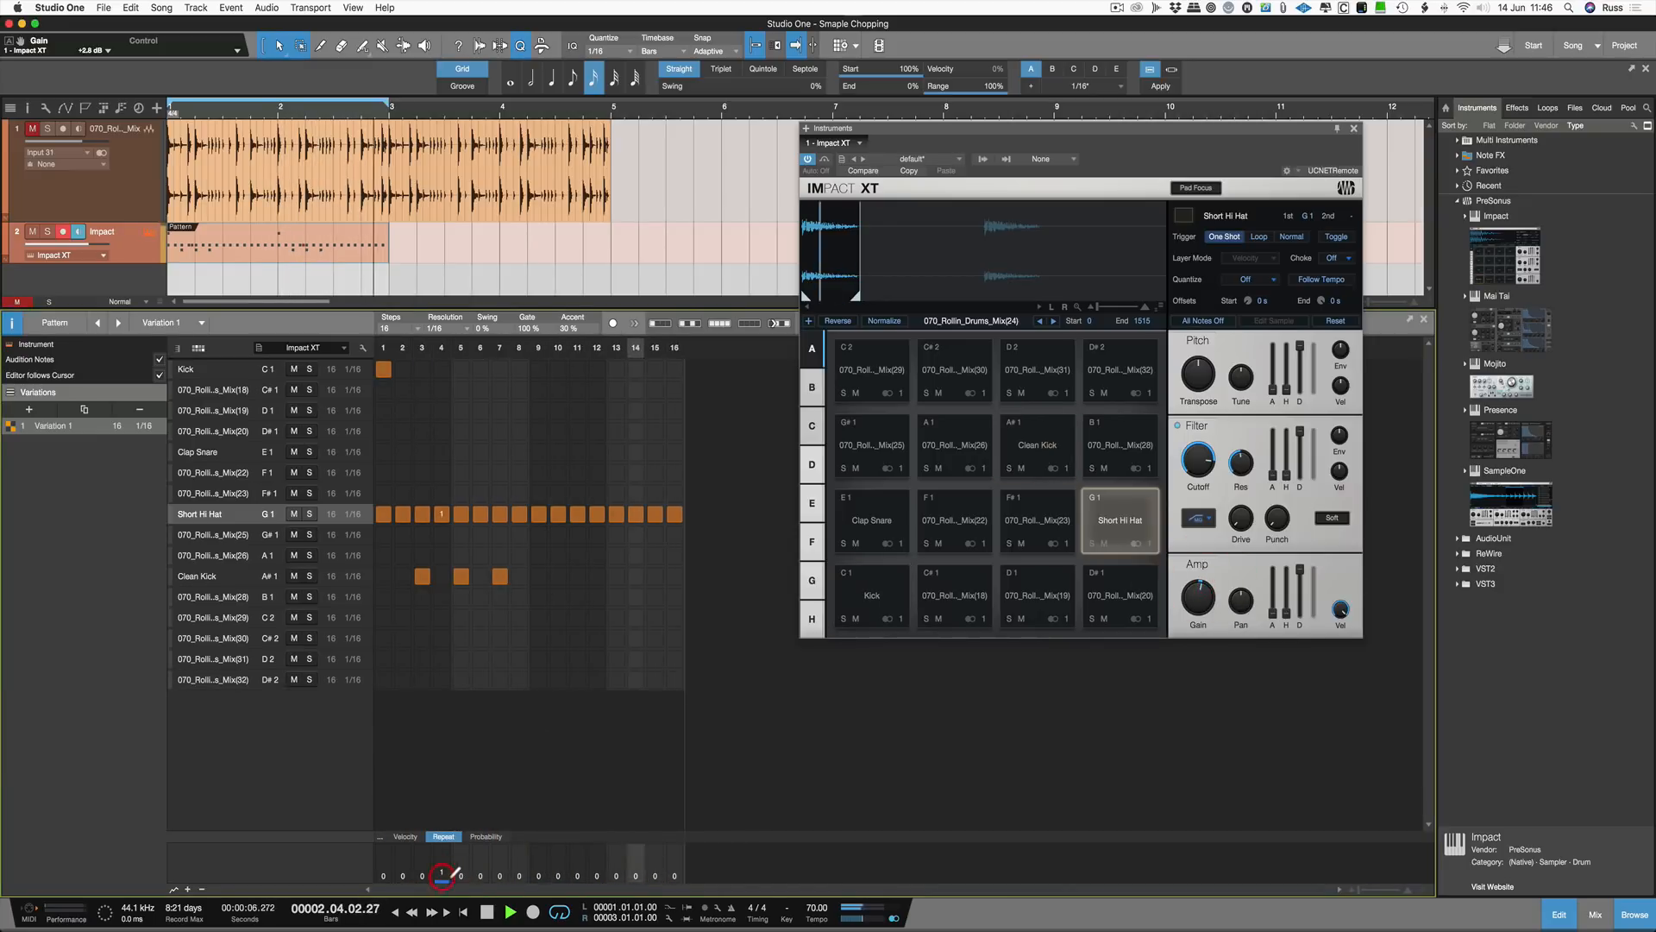
pyautogui.click(562, 872)
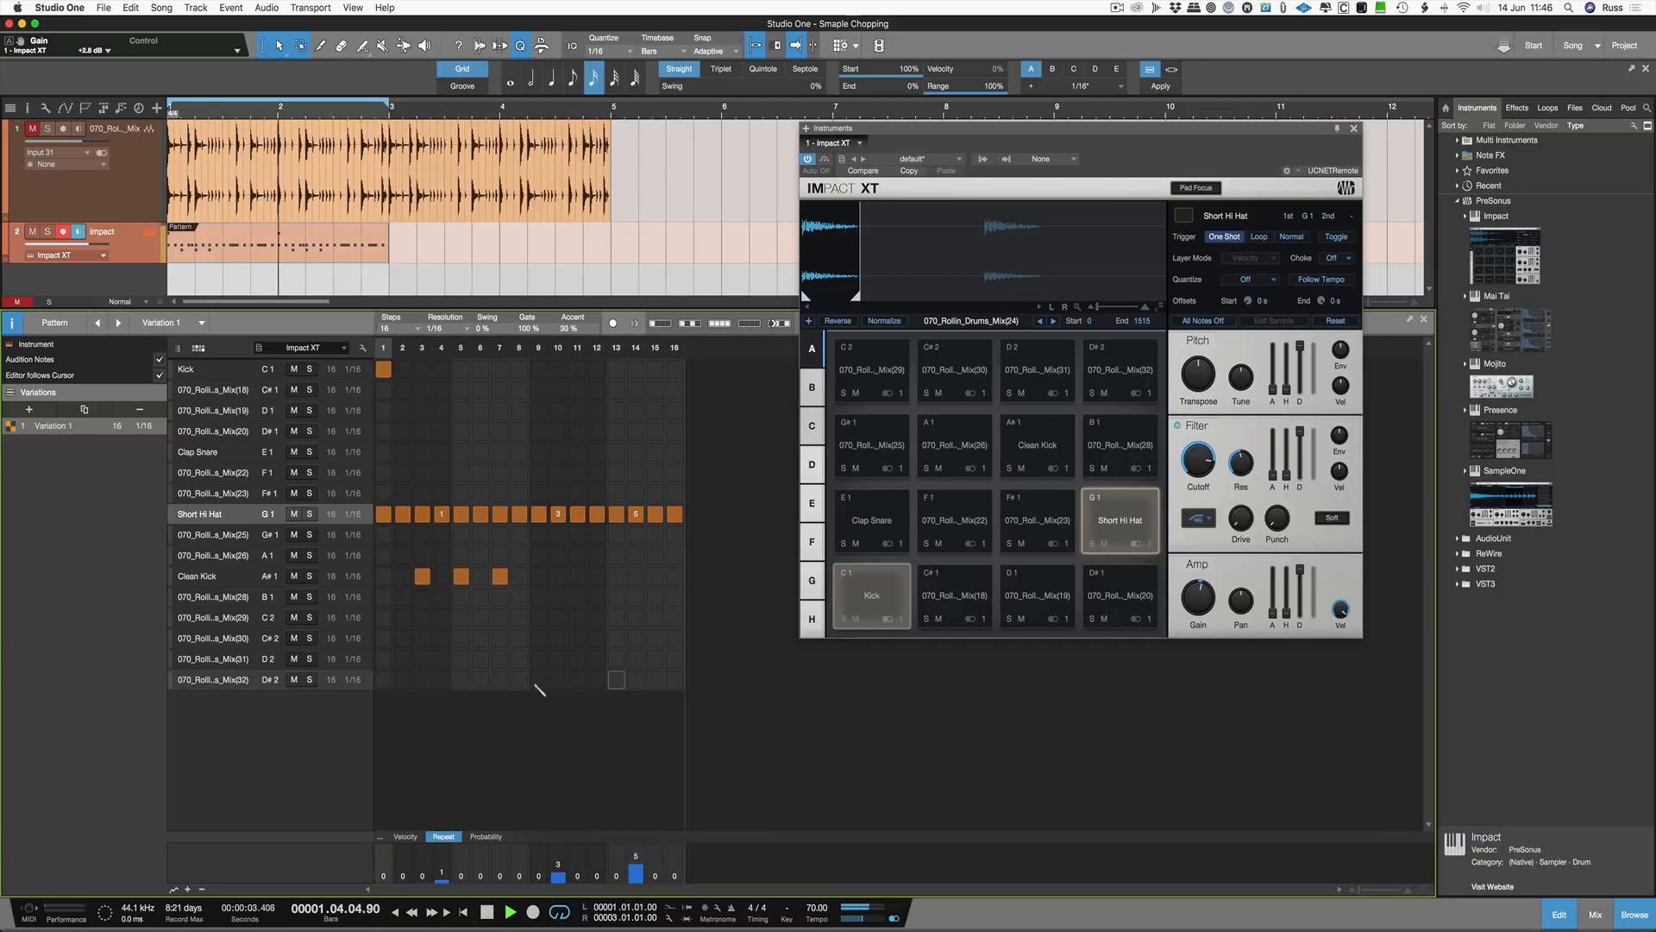
# Step: Re-enter the slice notes in a diagonal from step 2 through step 16
pyautogui.click(402, 390)
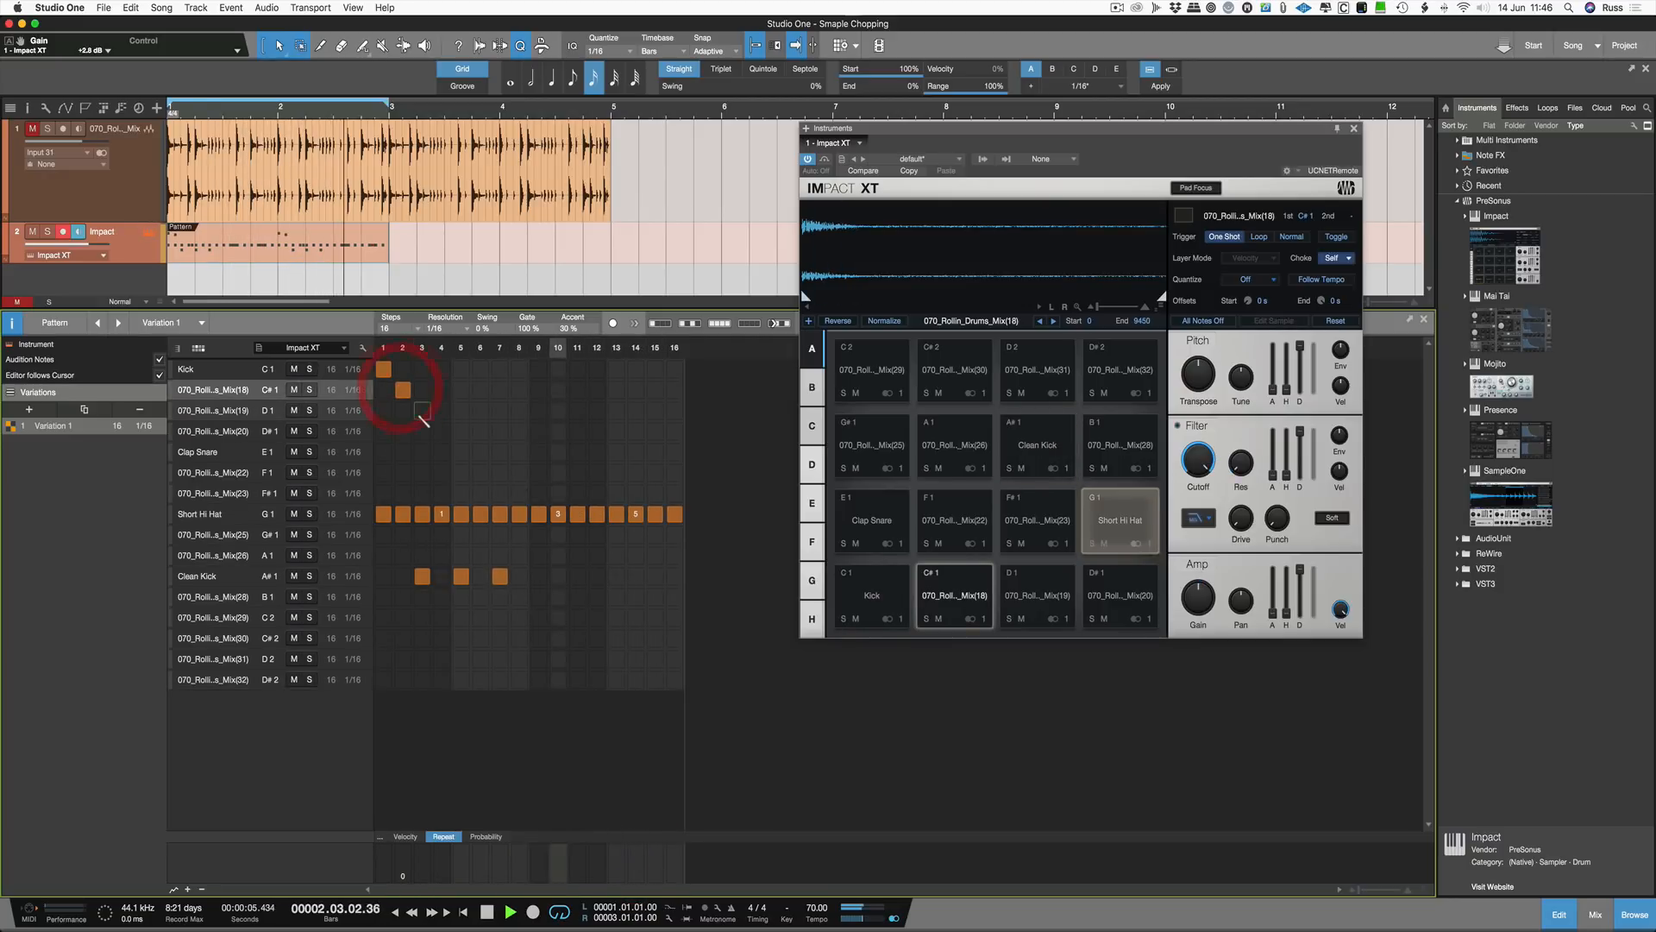
pyautogui.click(421, 411)
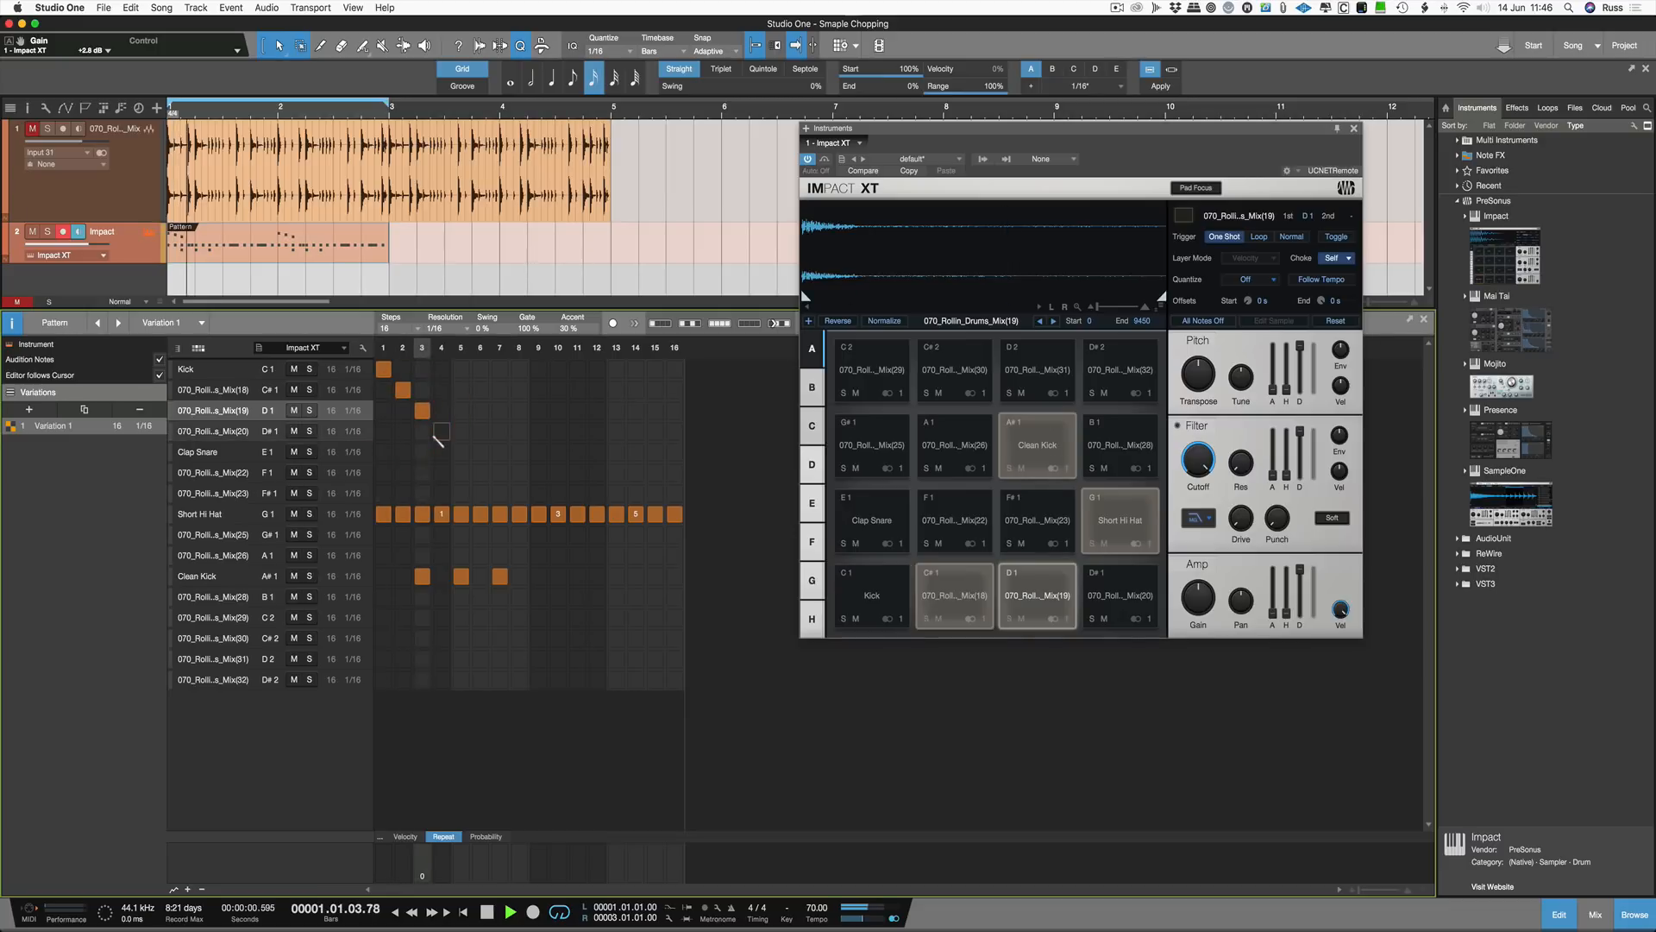
pyautogui.click(441, 431)
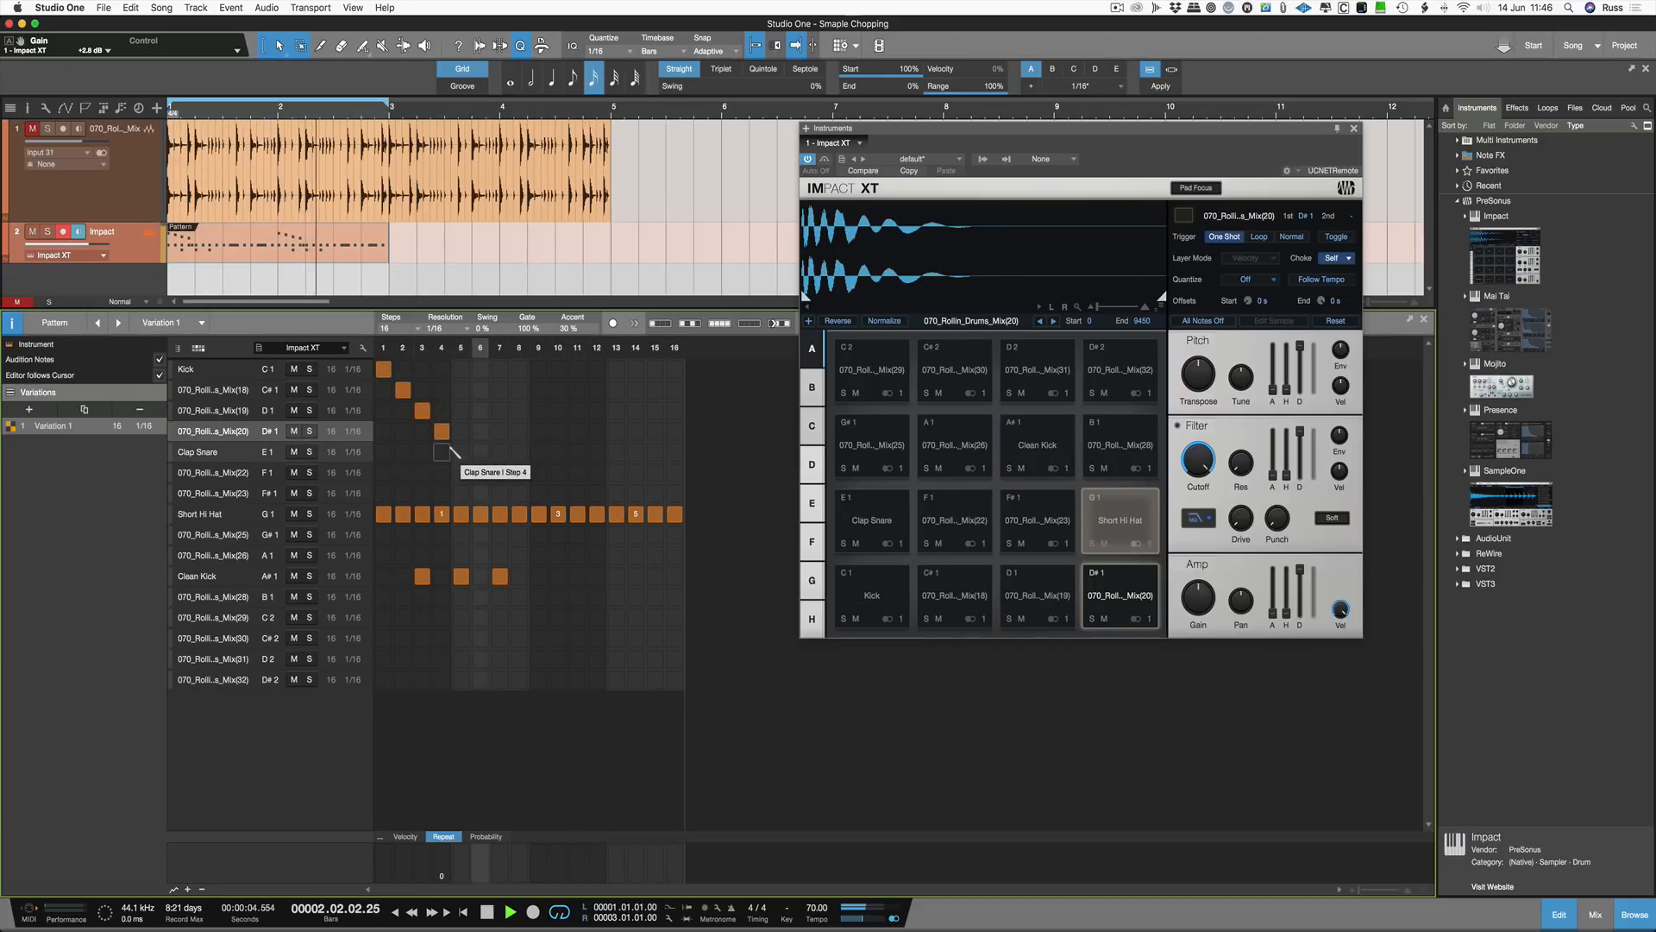
pyautogui.click(461, 451)
pyautogui.click(481, 472)
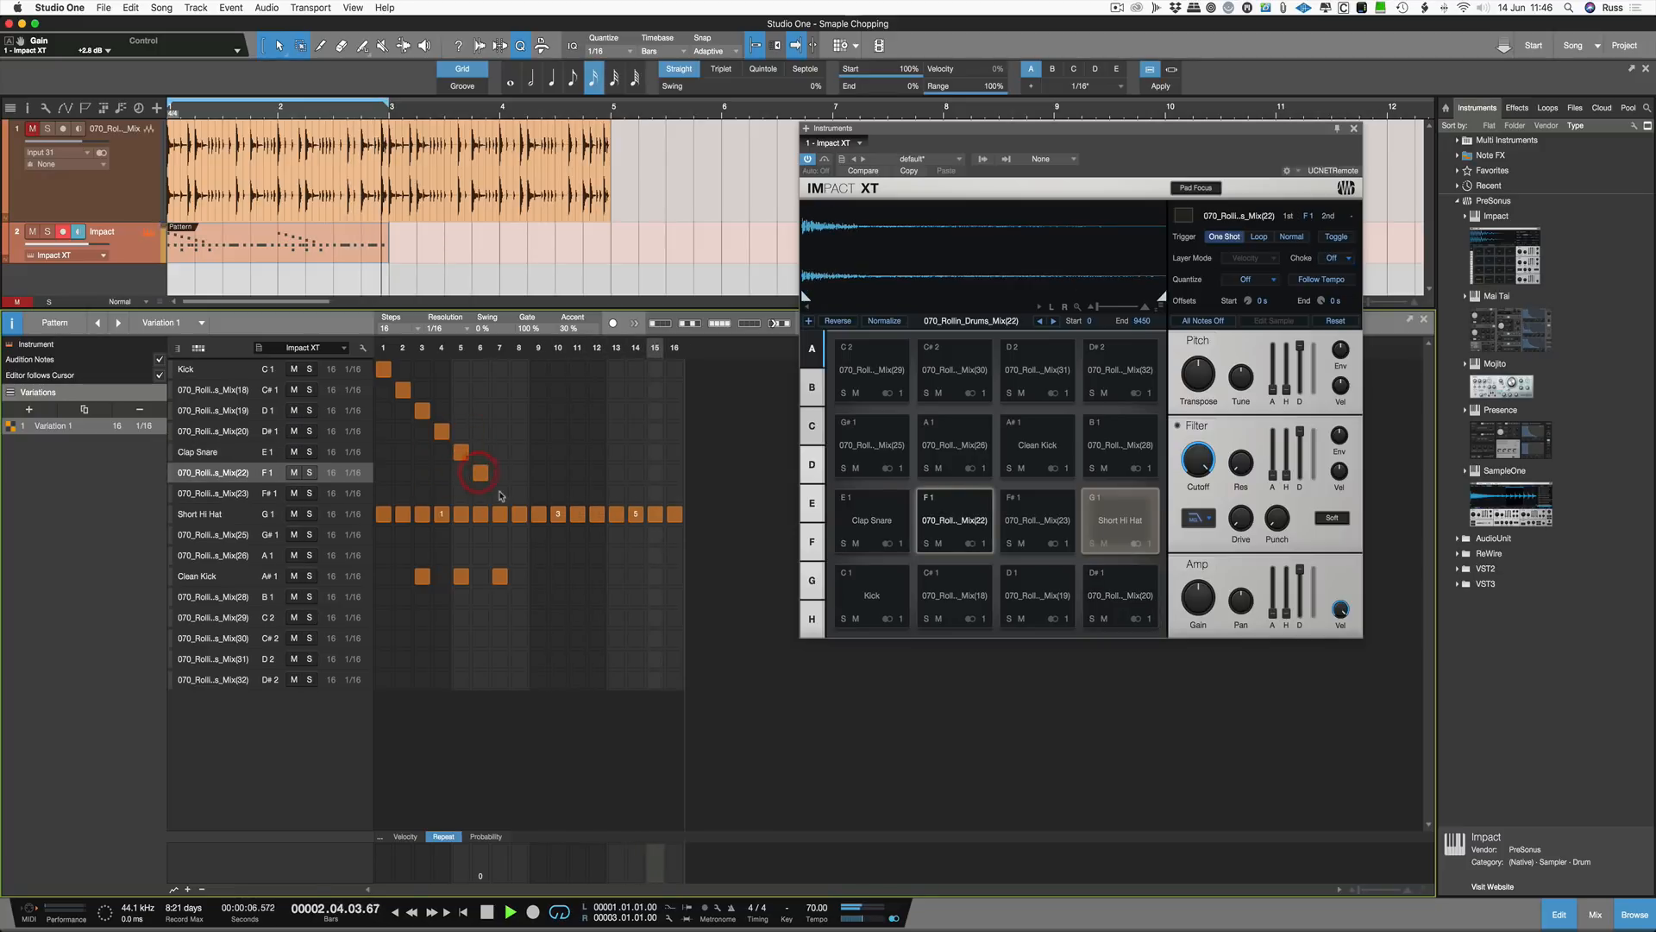
pyautogui.click(499, 492)
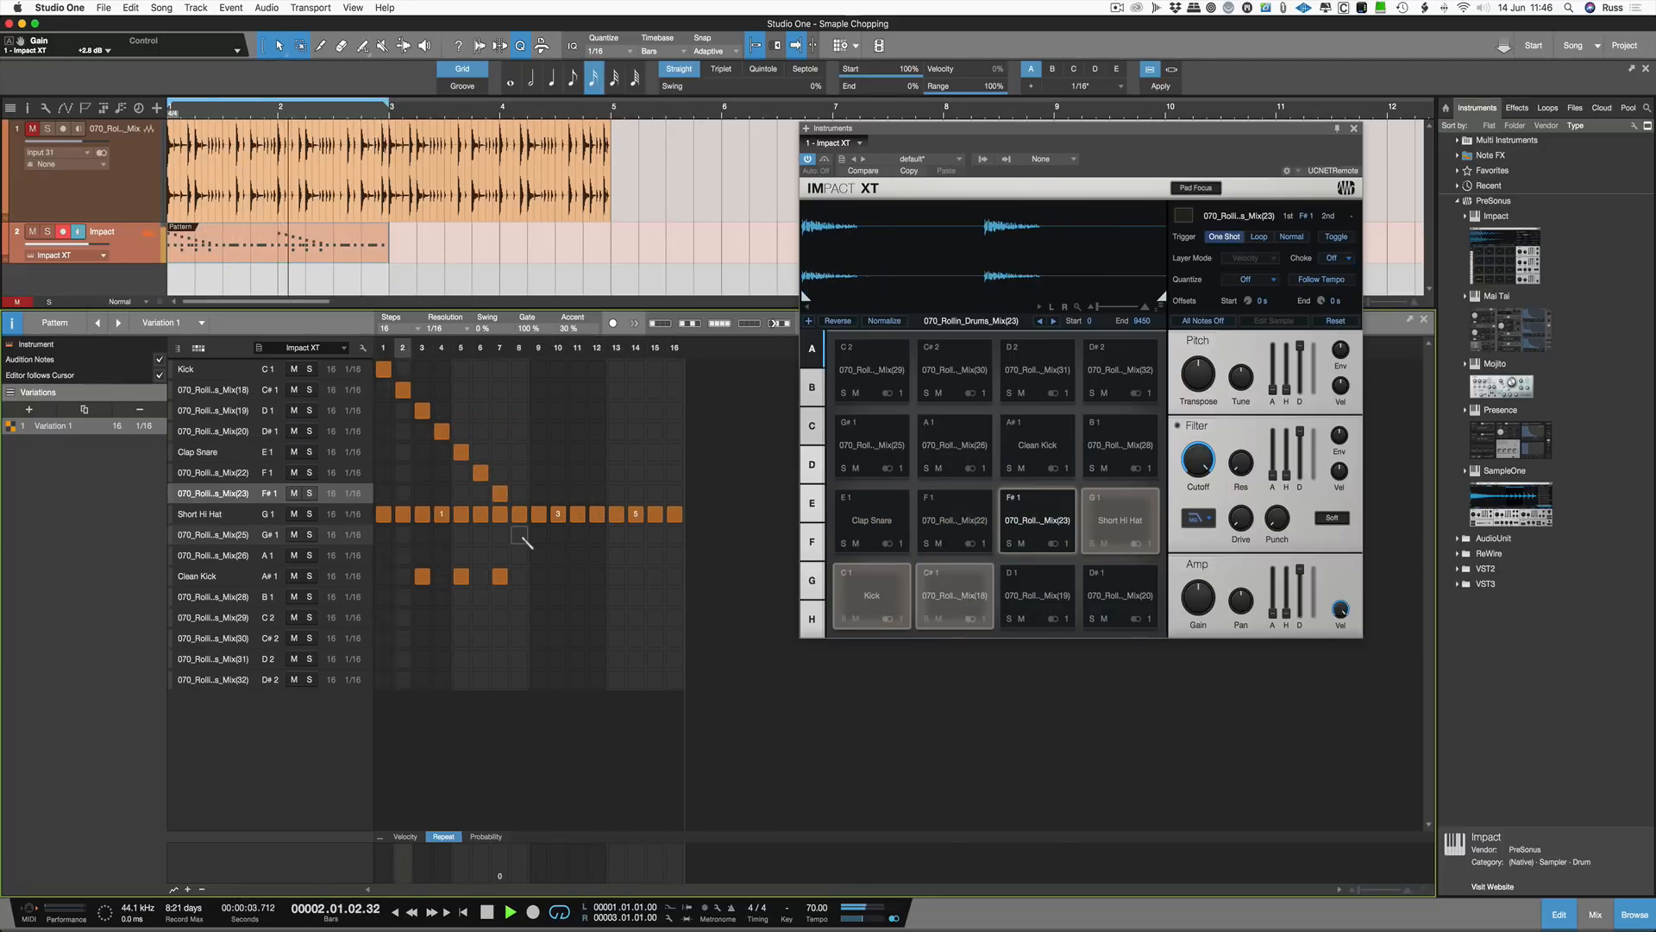
pyautogui.click(520, 536)
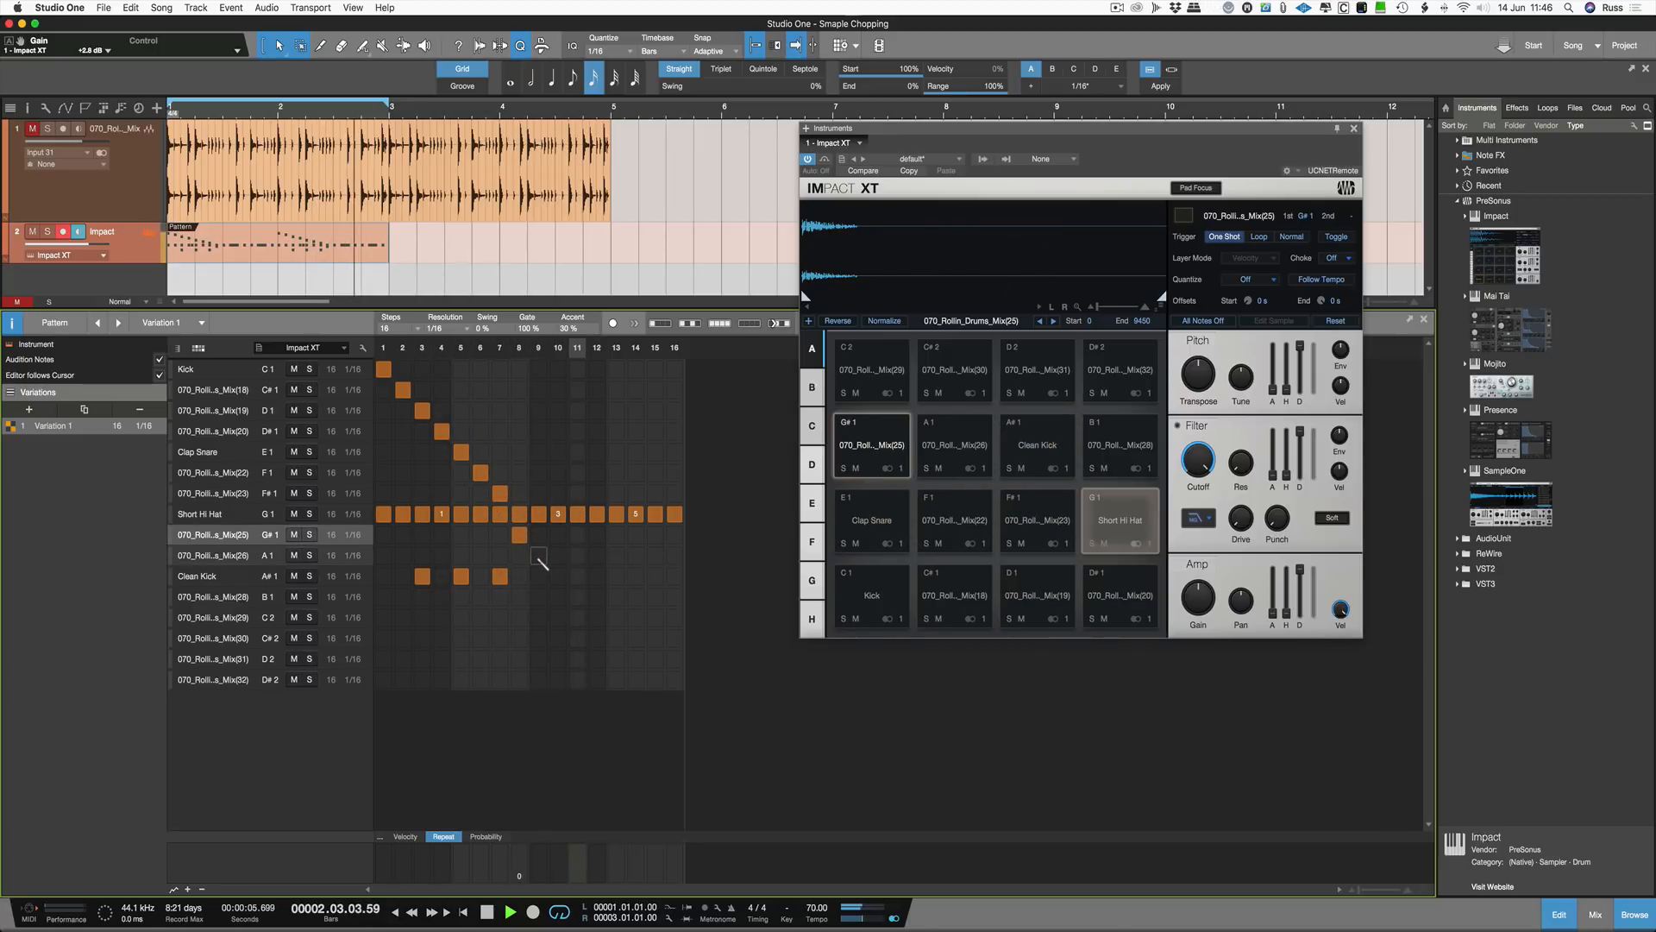
pyautogui.click(538, 535)
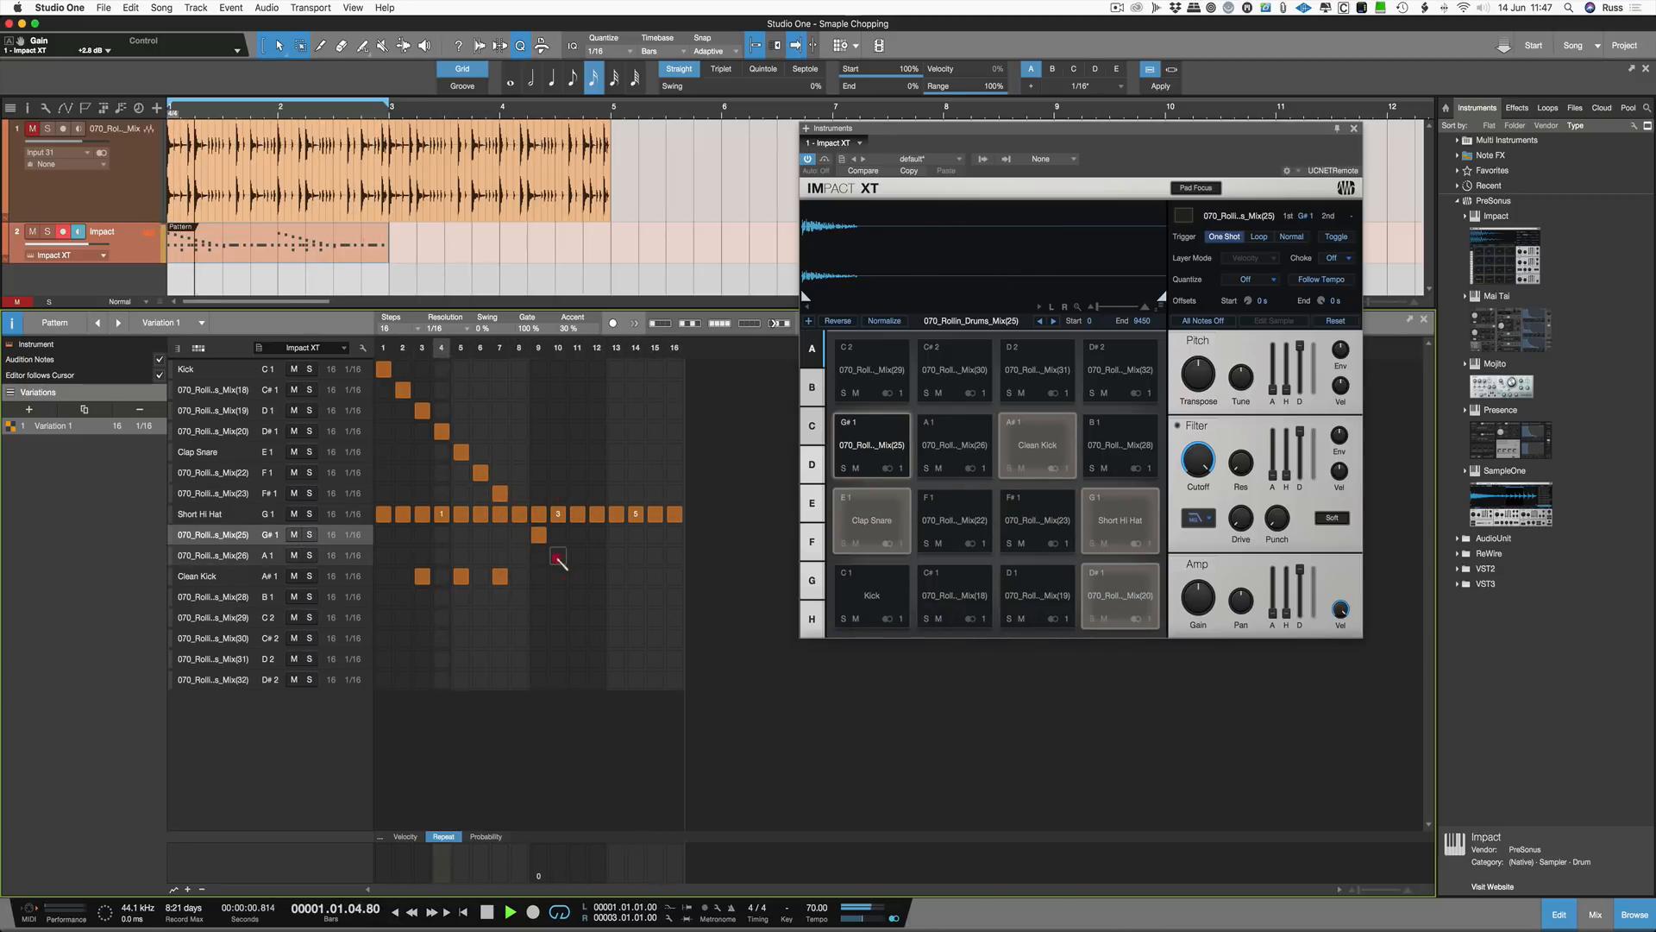
pyautogui.click(557, 556)
pyautogui.click(576, 577)
pyautogui.click(596, 597)
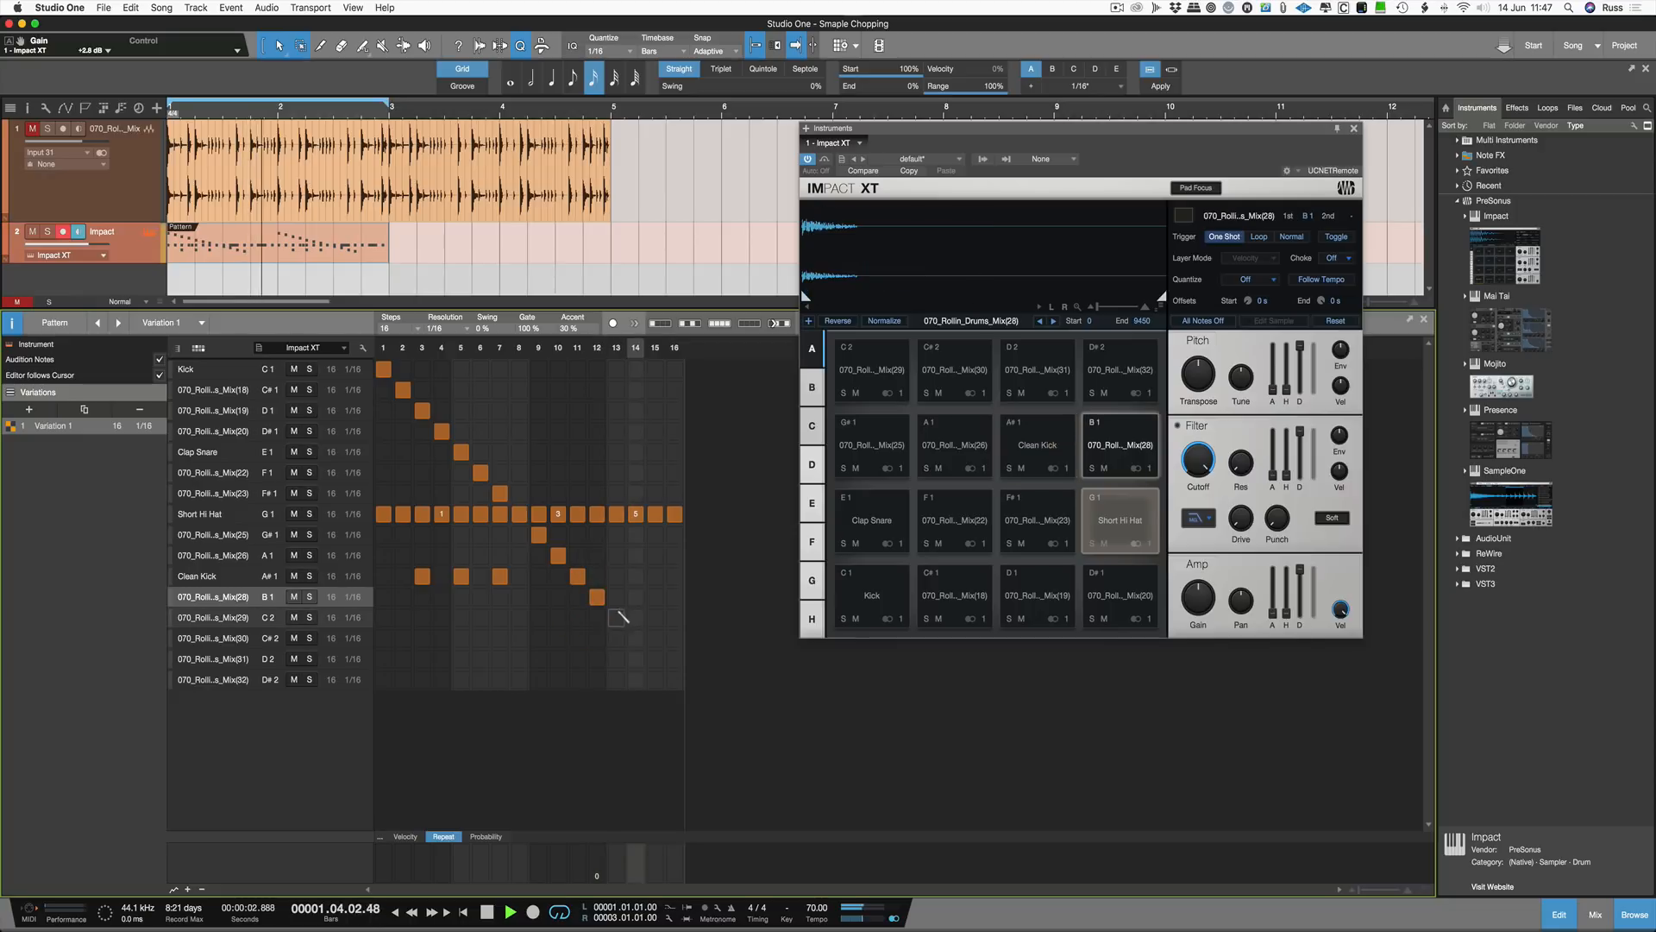
pyautogui.click(616, 617)
pyautogui.click(636, 639)
pyautogui.click(654, 659)
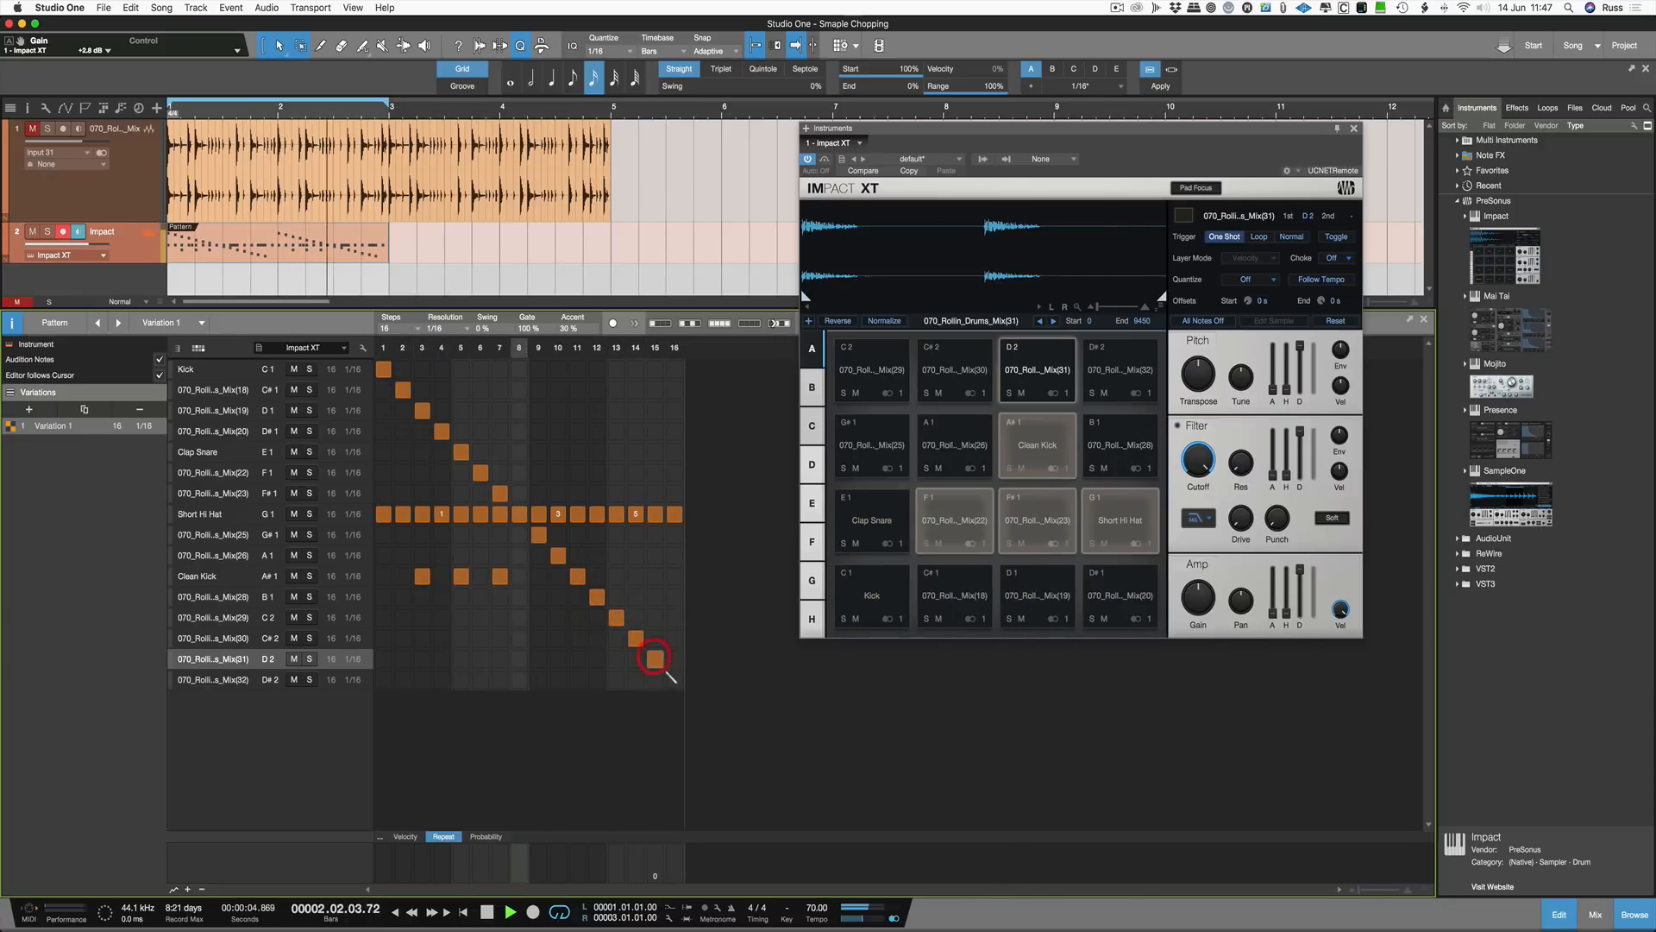
pyautogui.click(675, 679)
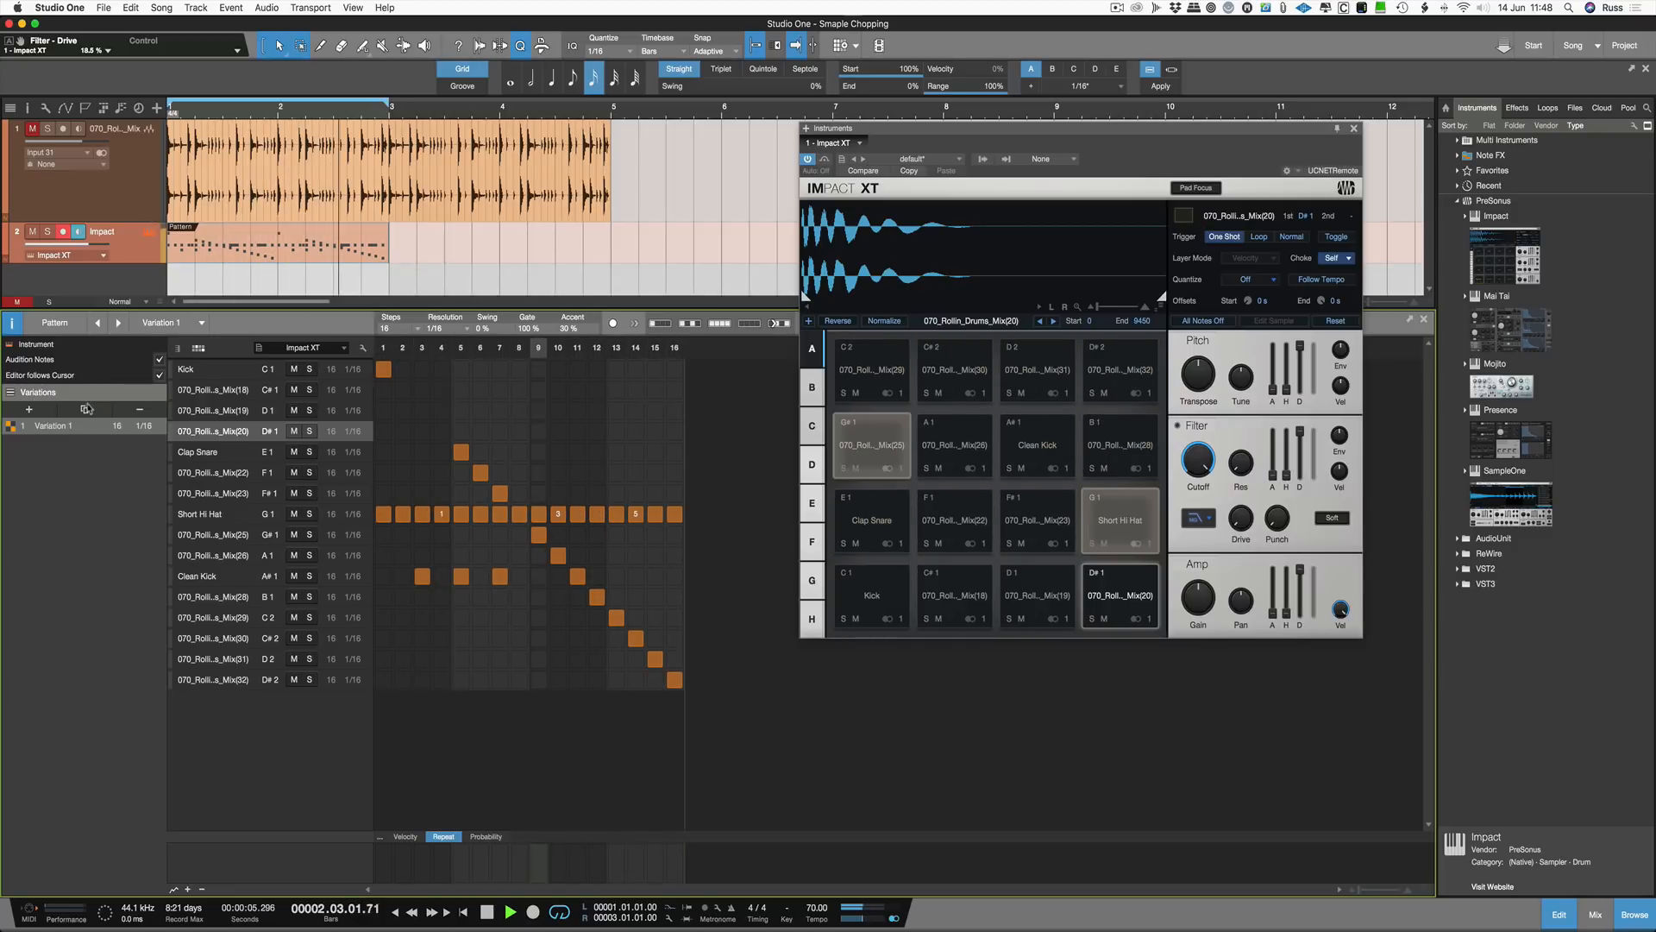
# Step: Duplicate the pattern as Variation 2 and copy the pattern event to bar 3
pyautogui.click(84, 409)
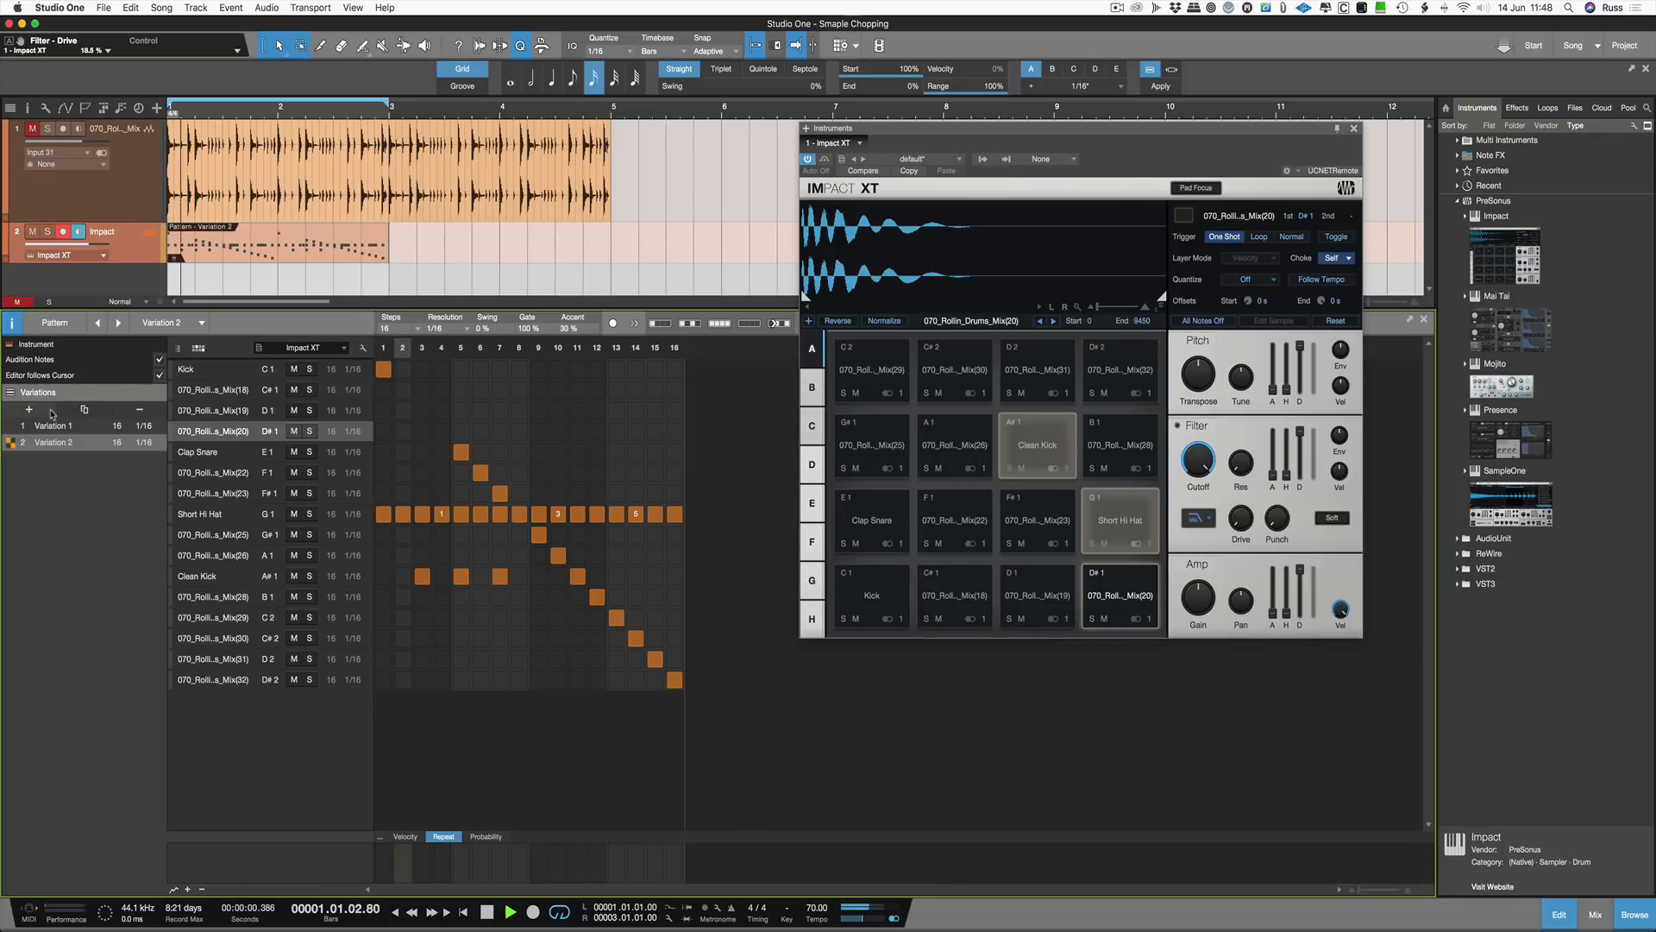
pyautogui.moveTo(312, 256); pyautogui.dragTo(541, 259)
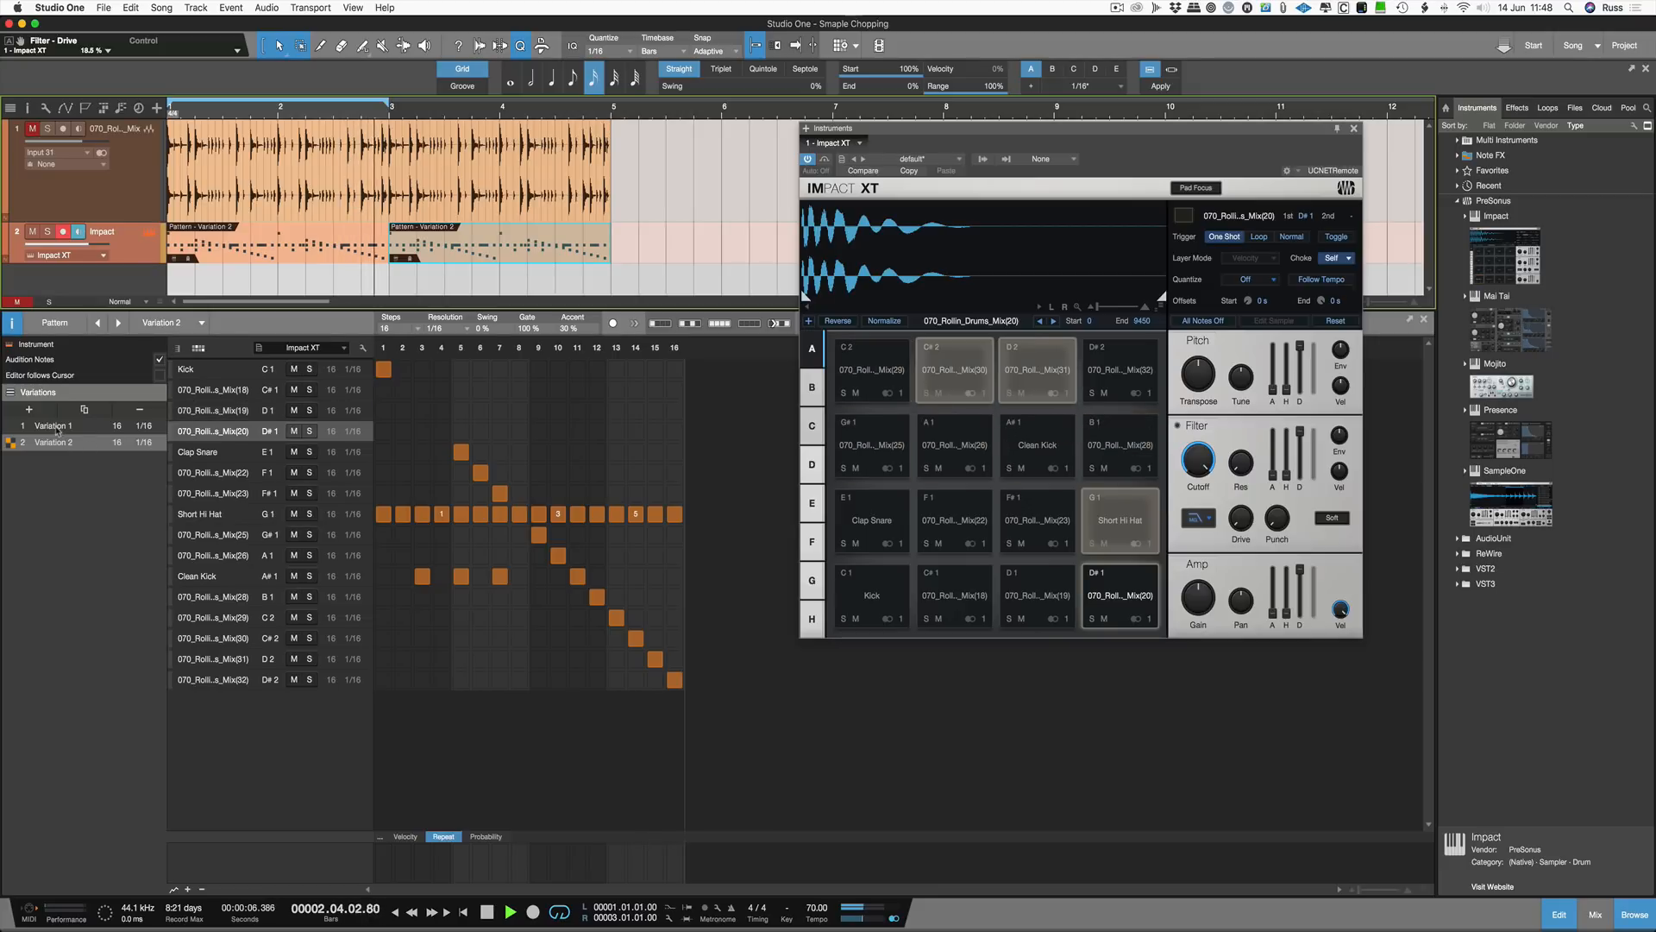
# Step: Switch the first pattern event to Variation 1 and set the loop range to cover both events
pyautogui.click(212, 253)
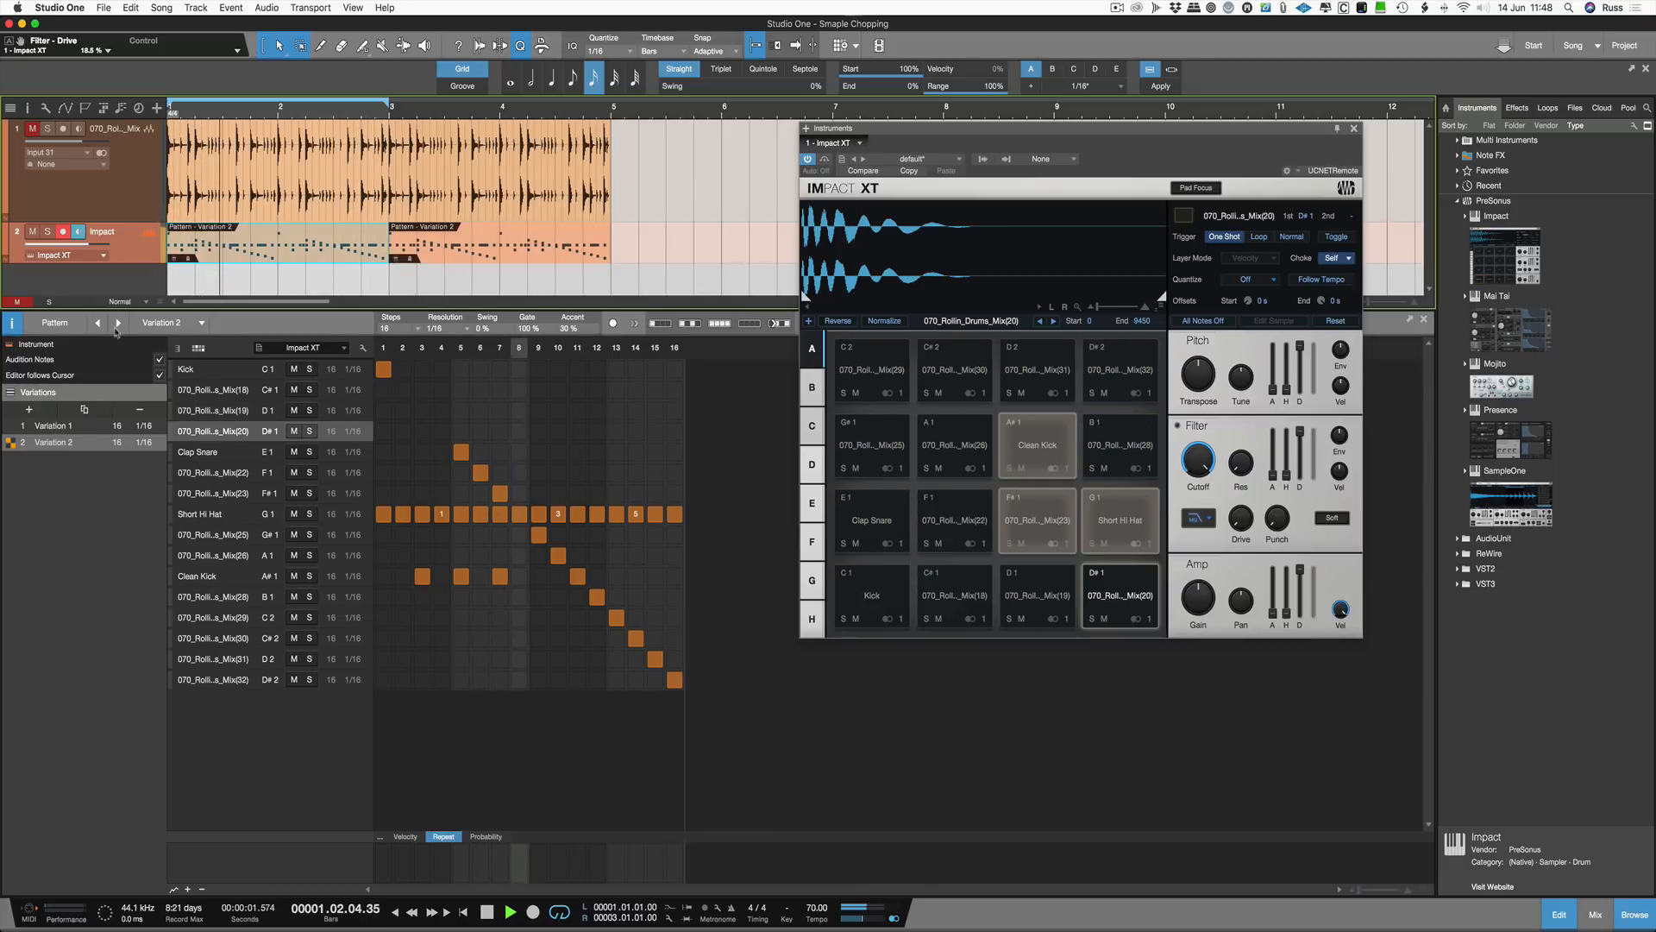
pyautogui.click(15, 426)
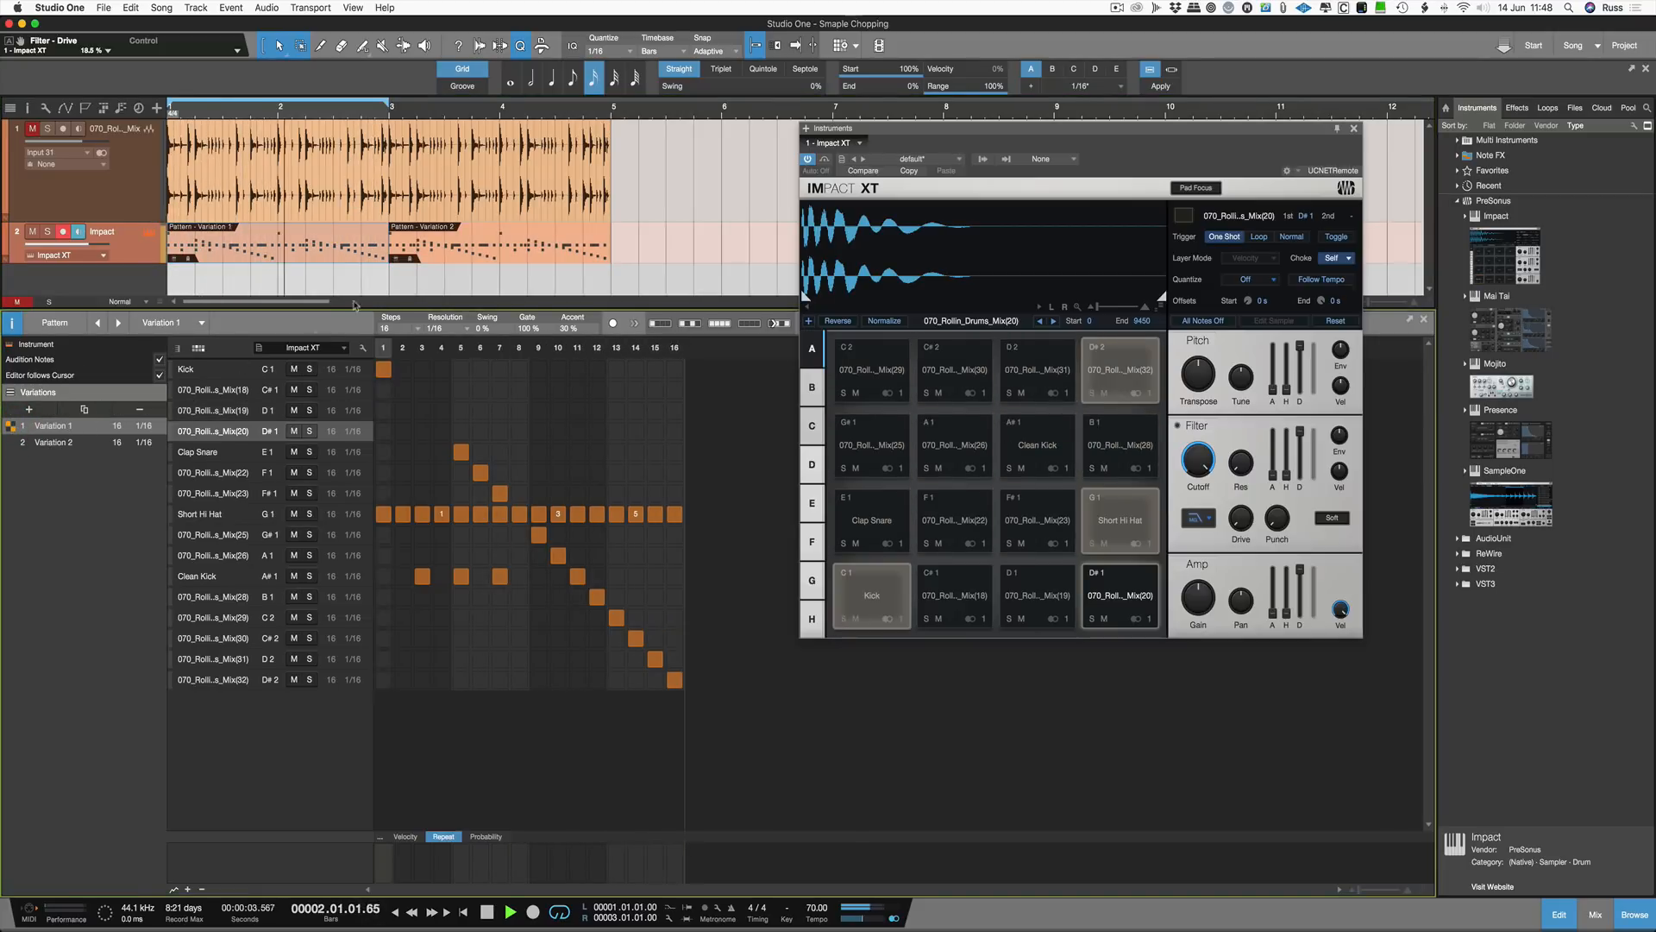
pyautogui.moveTo(386, 105); pyautogui.dragTo(608, 130)
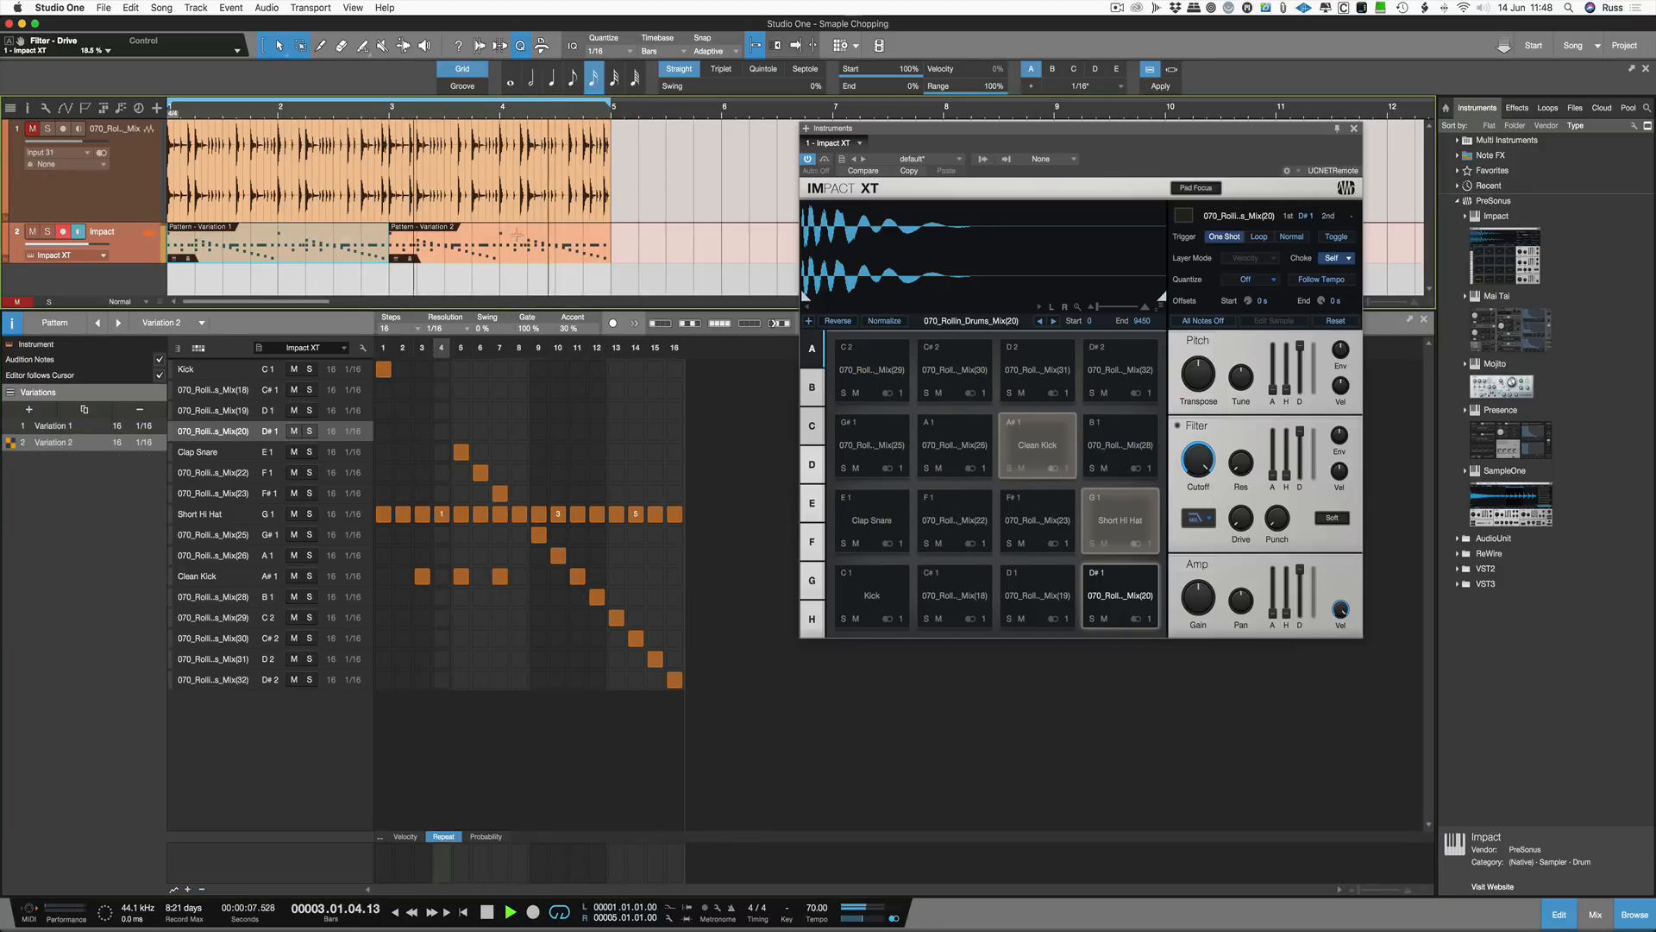
# Step: Try a 1/32 step resolution for Variation 2 during playback, then return it to 1/16
pyautogui.press('space')
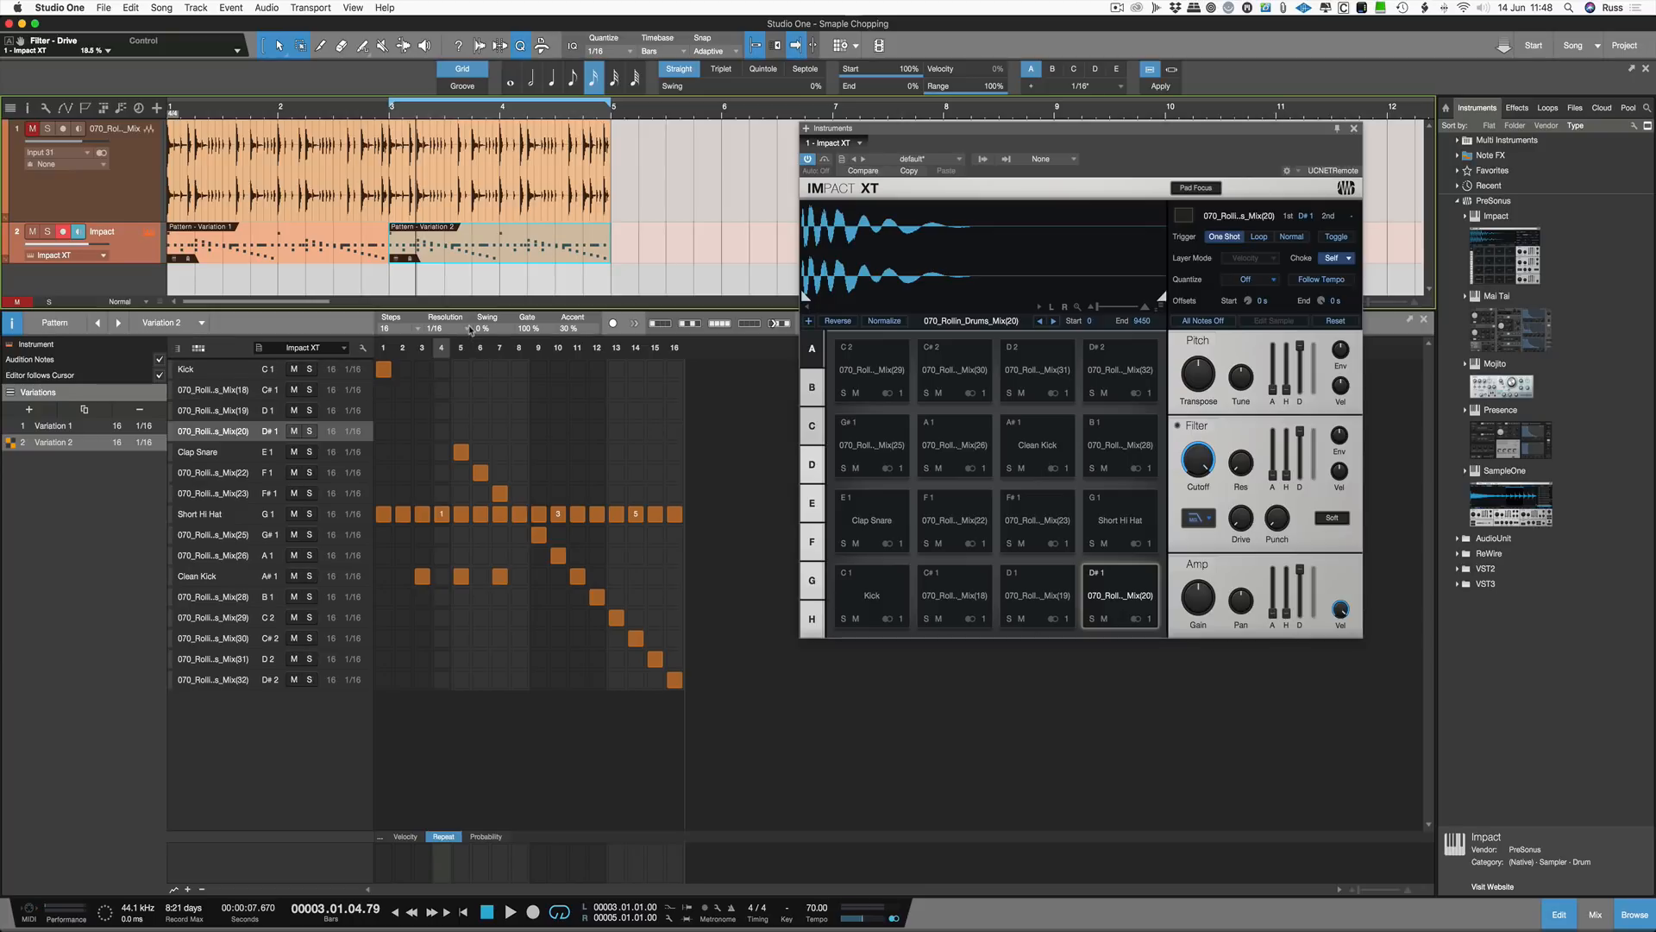
pyautogui.click(470, 329)
pyautogui.click(541, 349)
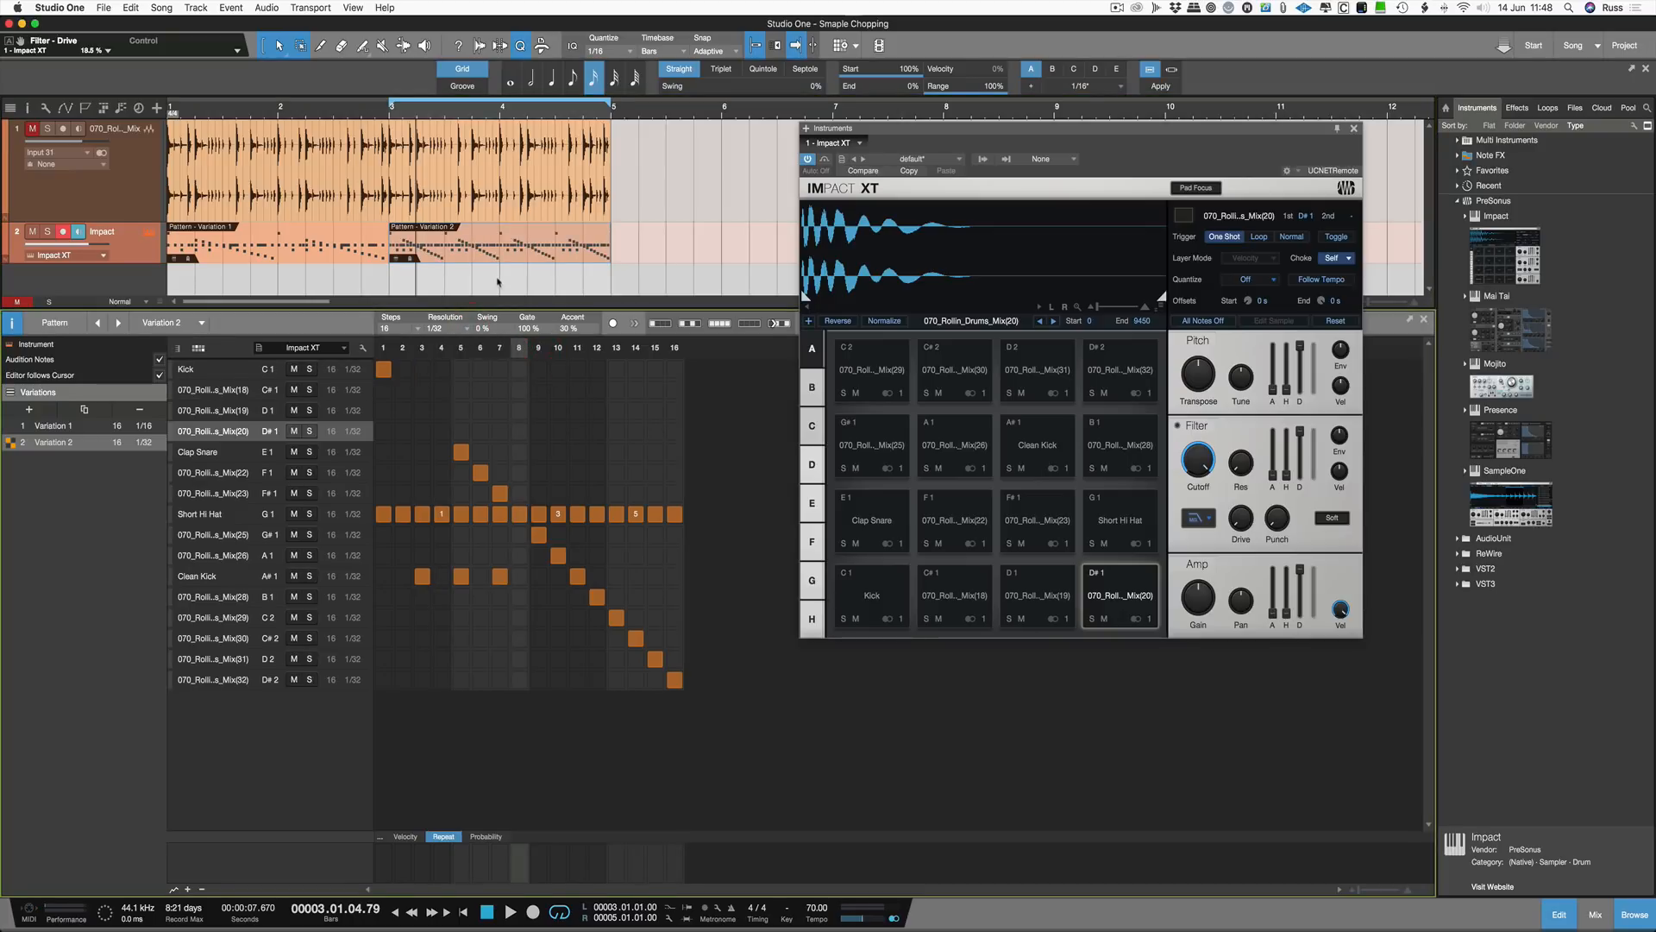
pyautogui.press('space')
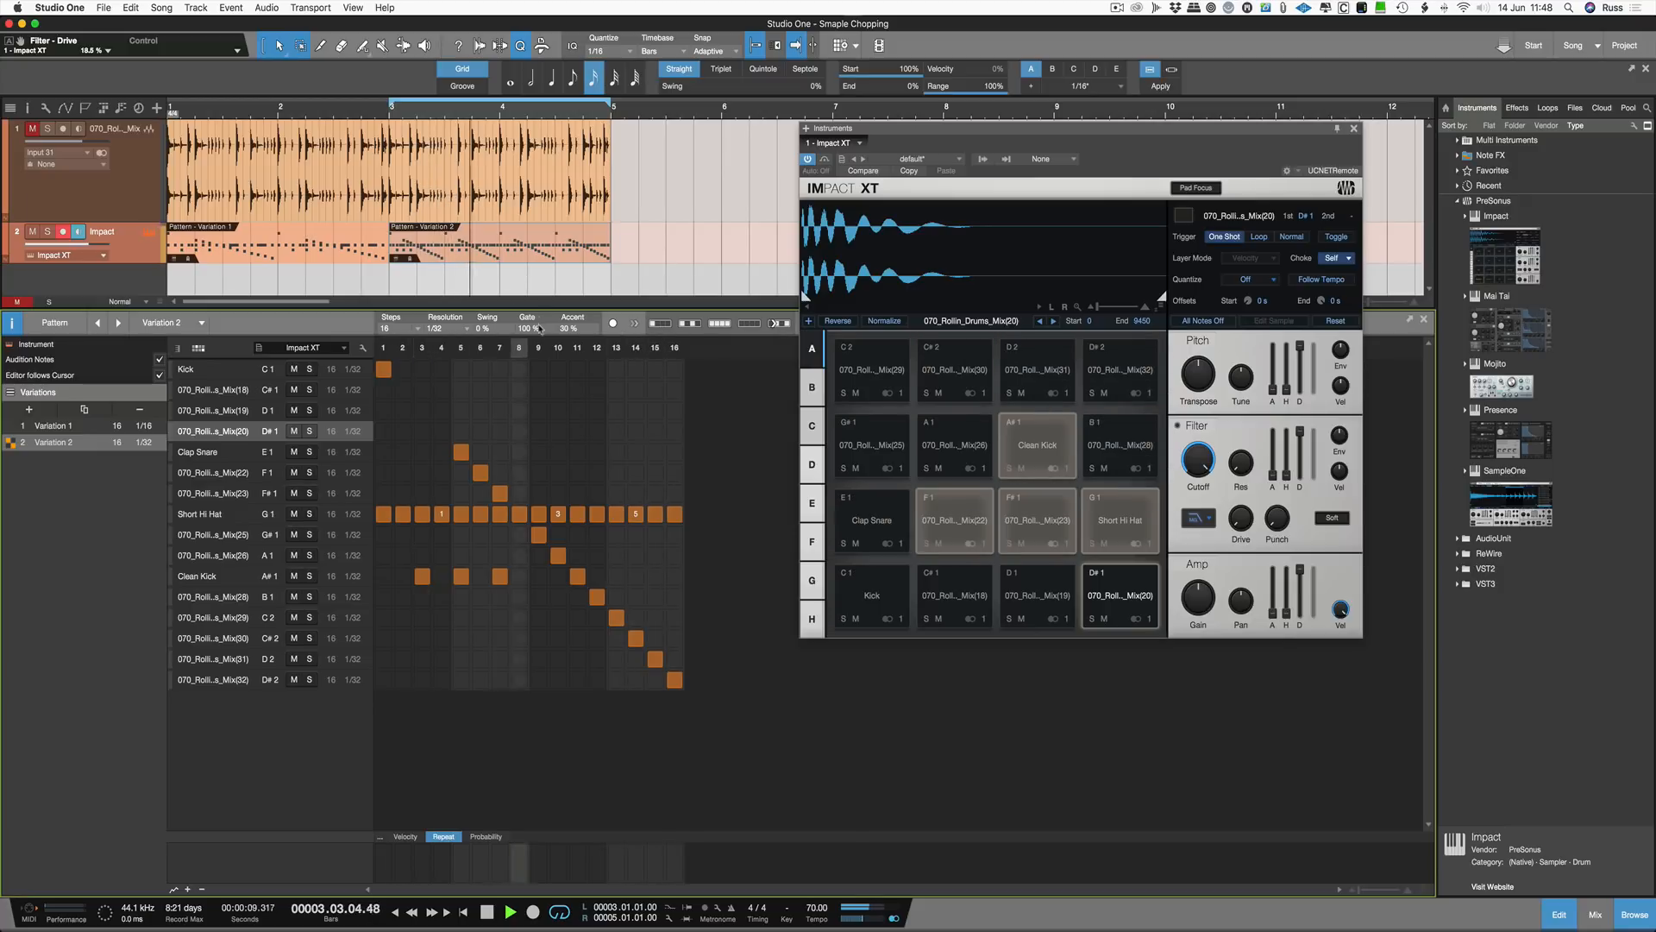
pyautogui.press('space')
pyautogui.click(463, 329)
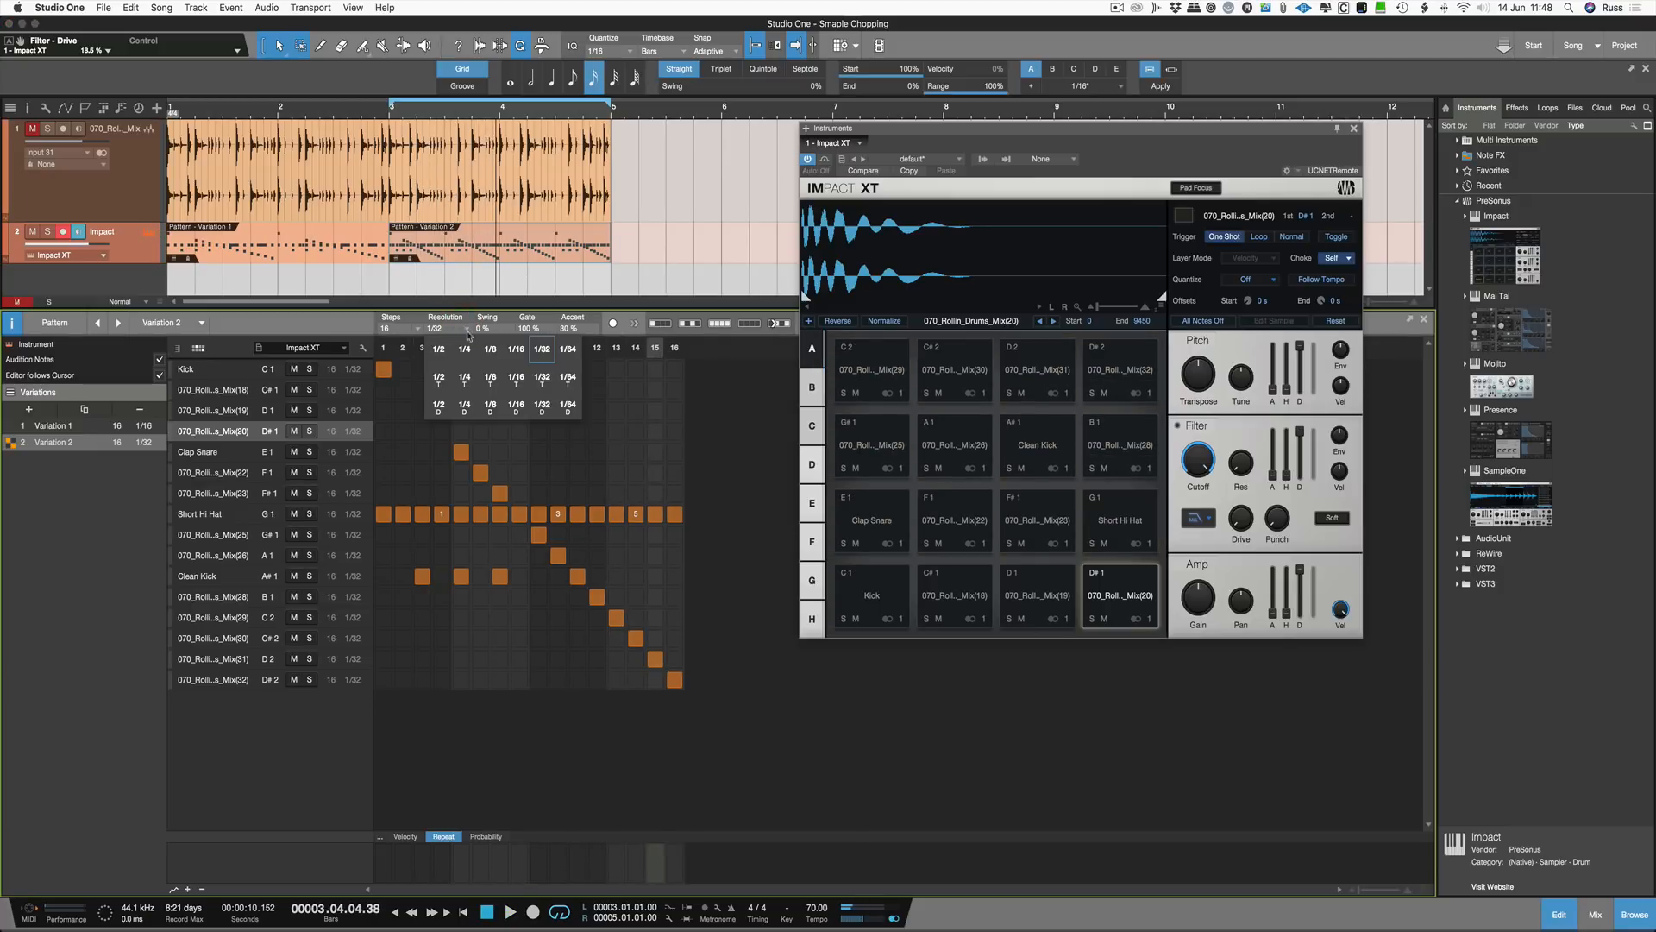
pyautogui.click(515, 354)
# Step: Set Variation 2's swing to 81% while playing the loop
pyautogui.press('space')
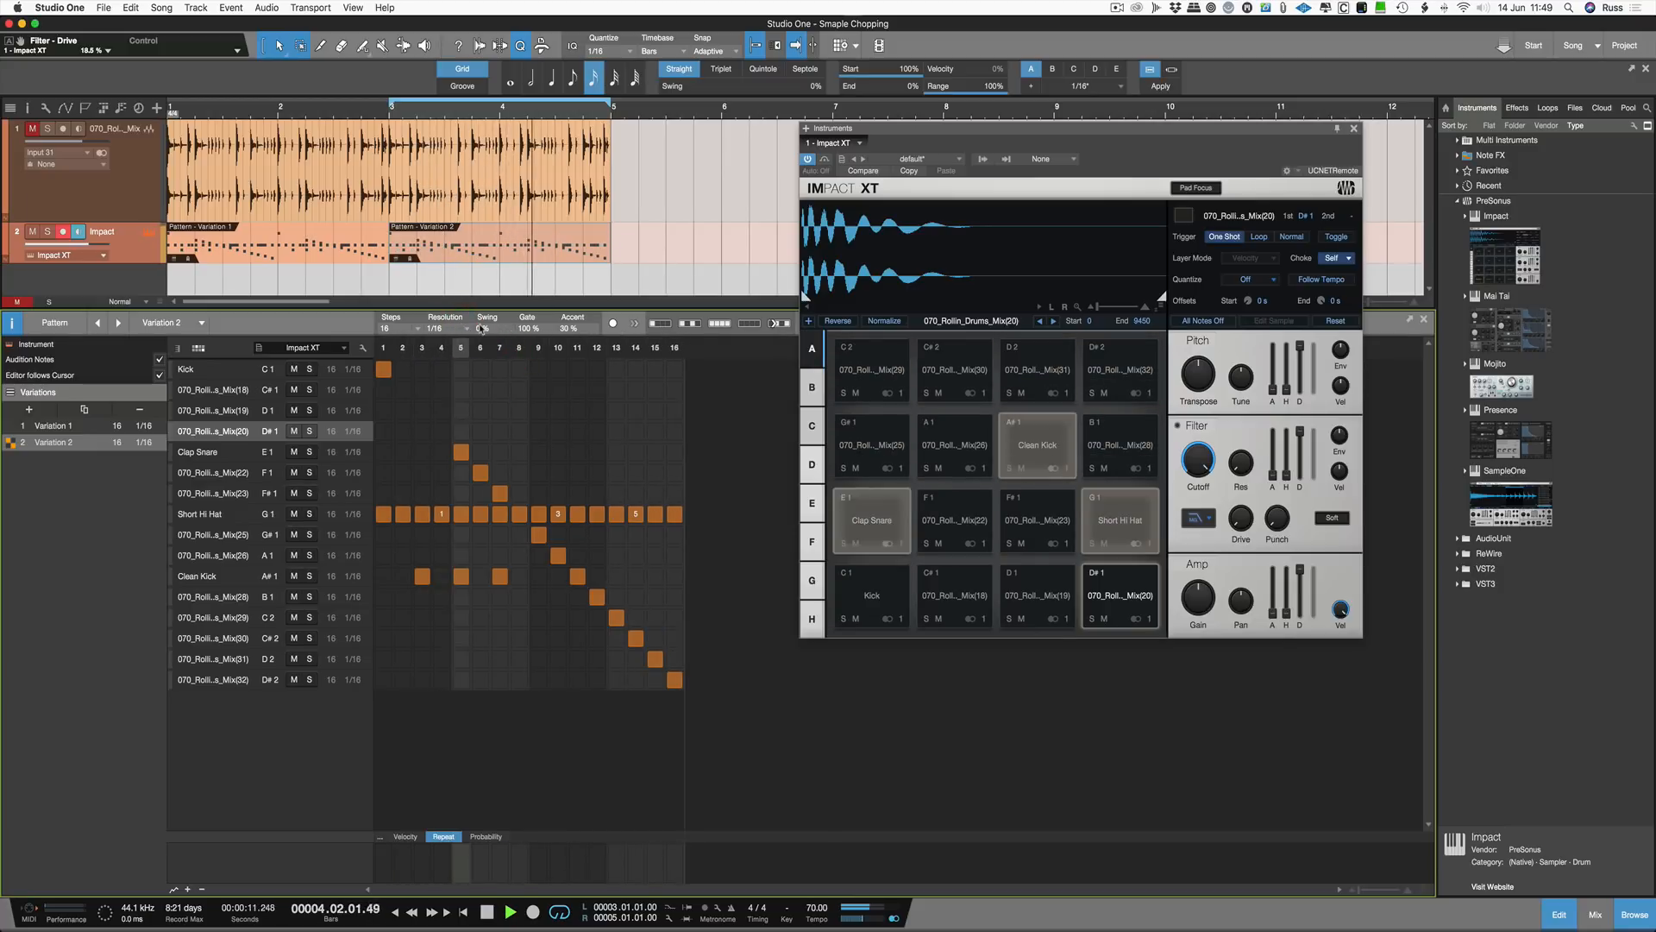
pyautogui.moveTo(481, 299); pyautogui.dragTo(483, 268)
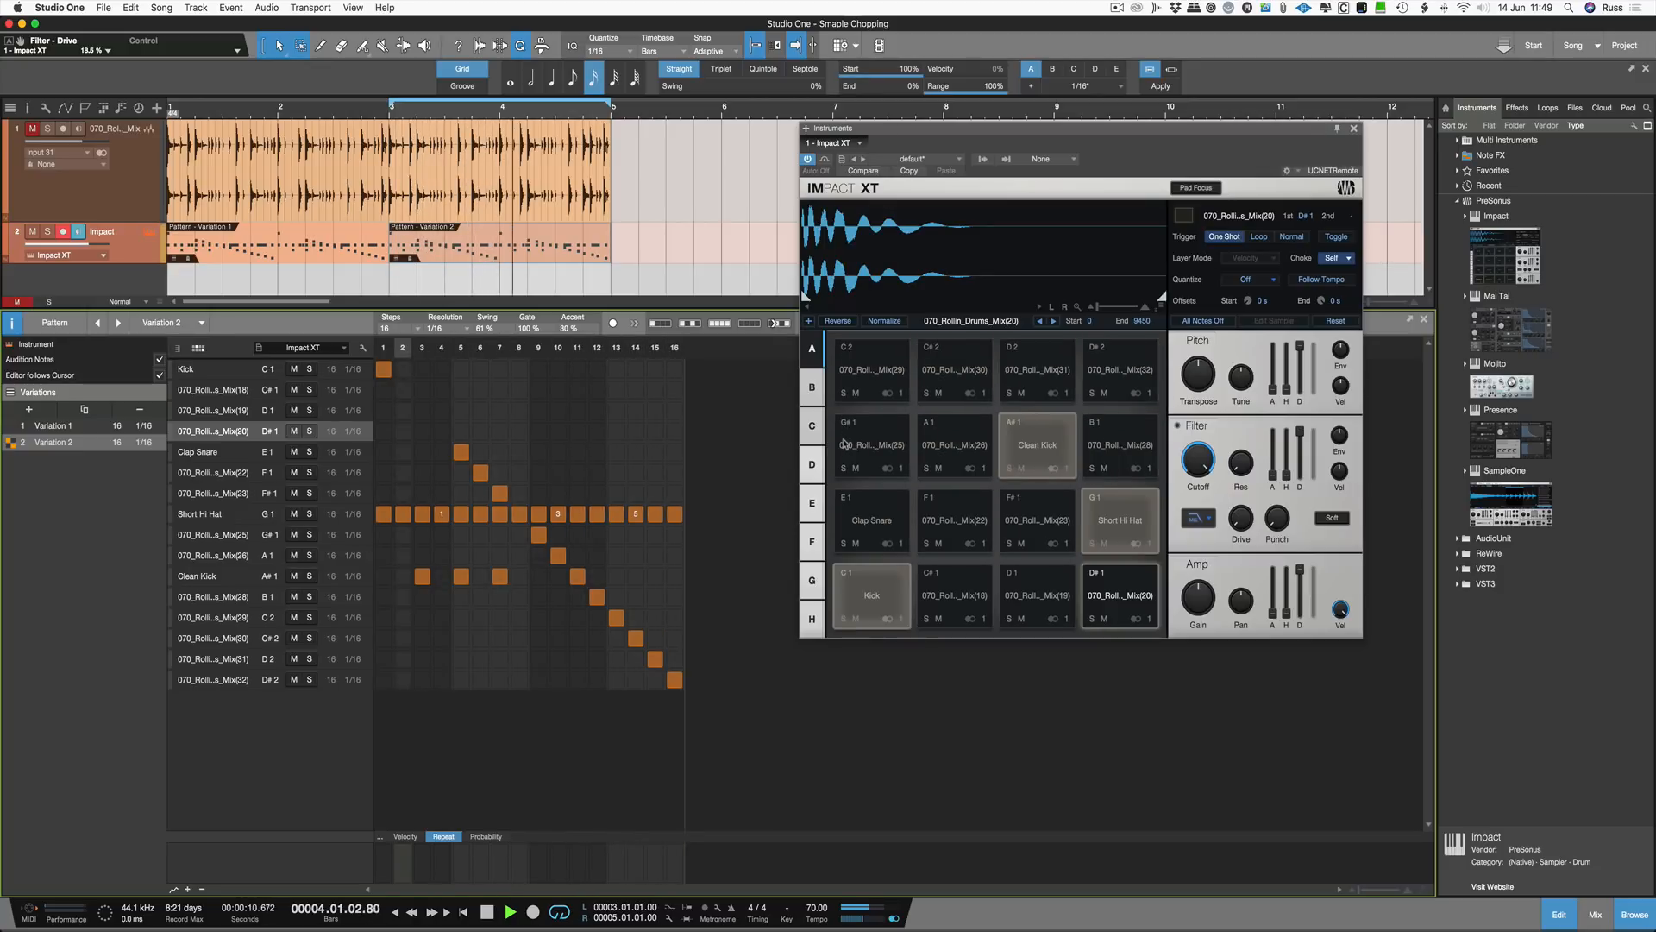
pyautogui.press('space')
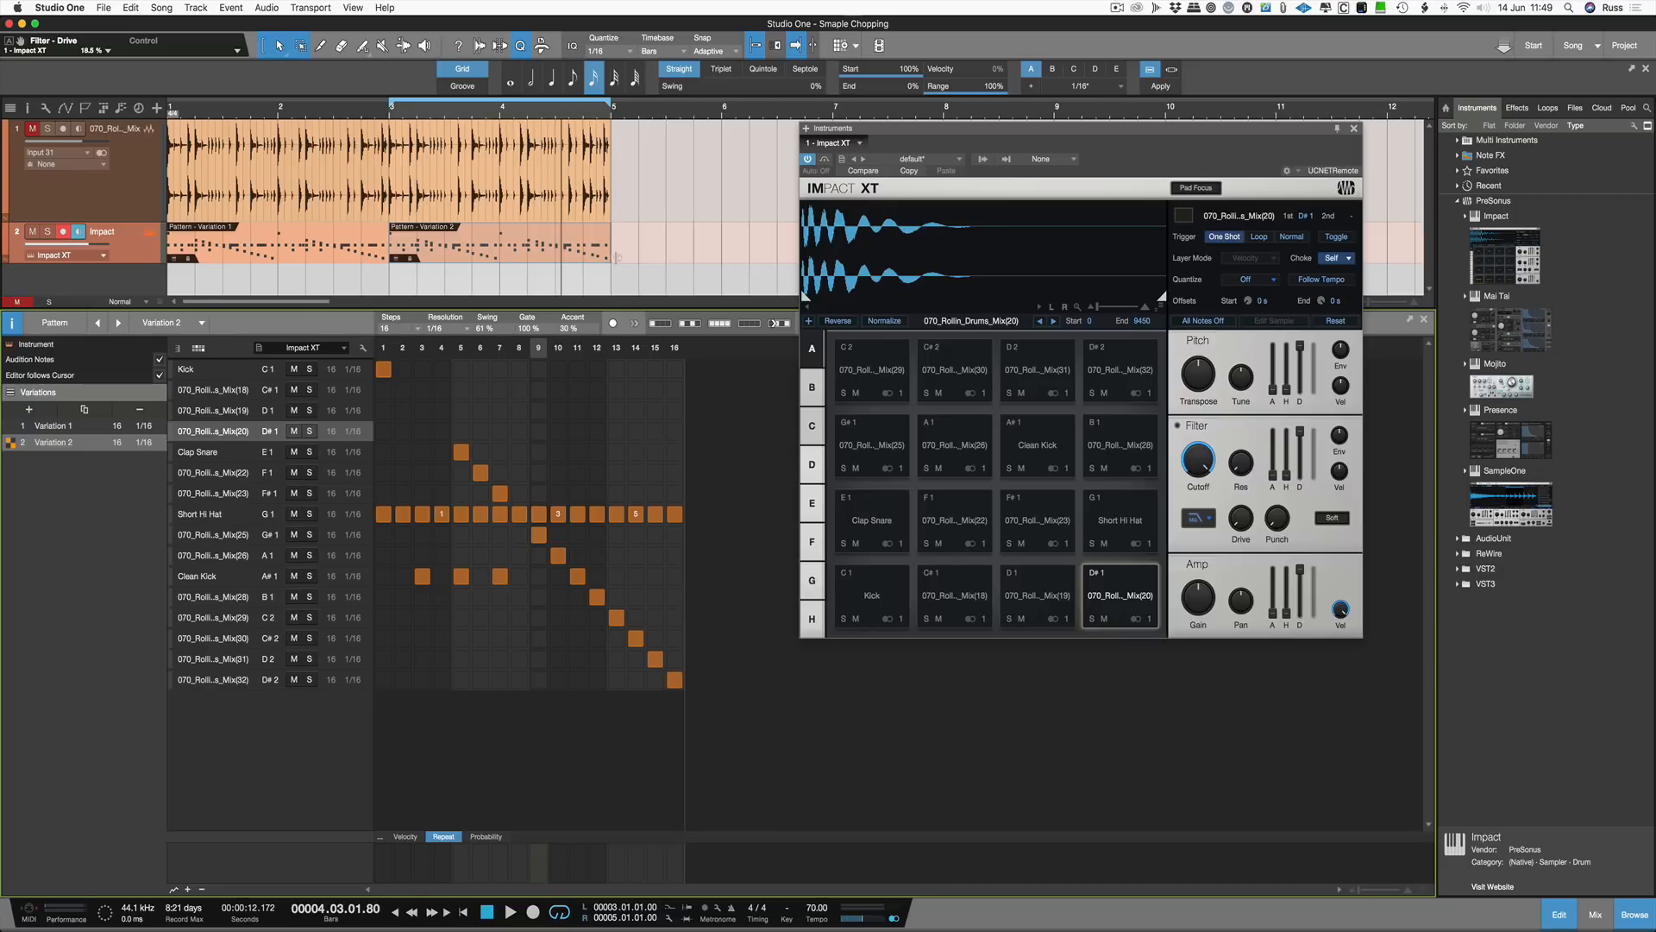
# Step: Open the mixer and route the Kick pad to its own Stereo 2 output
pyautogui.click(269, 256)
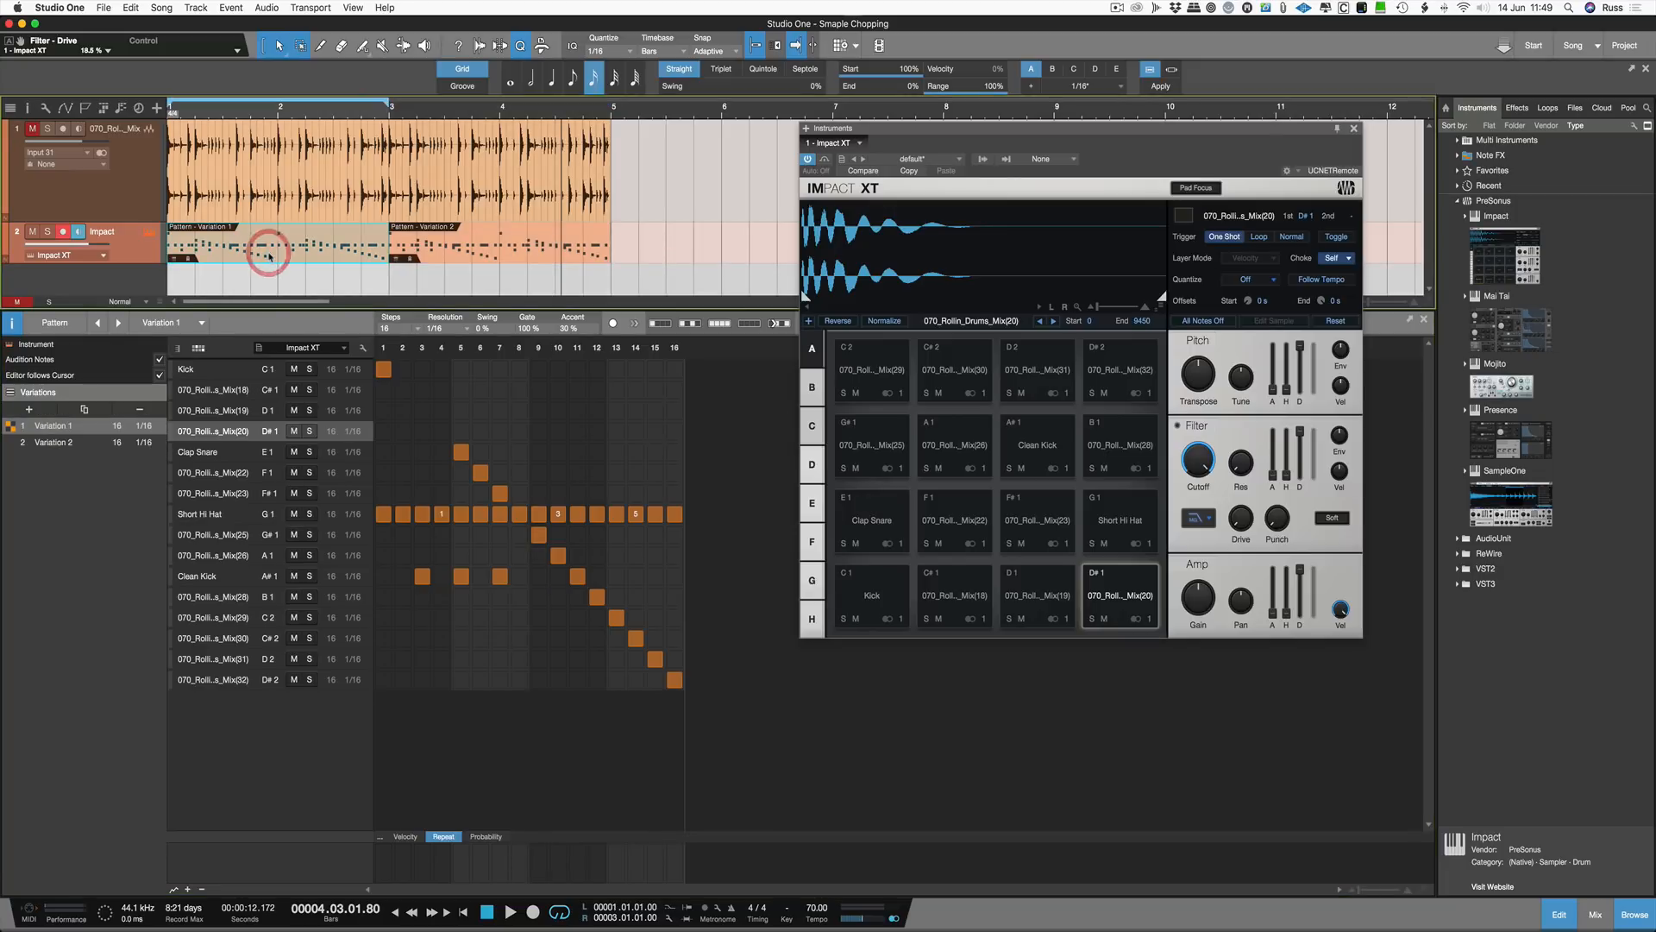
pyautogui.press('F3')
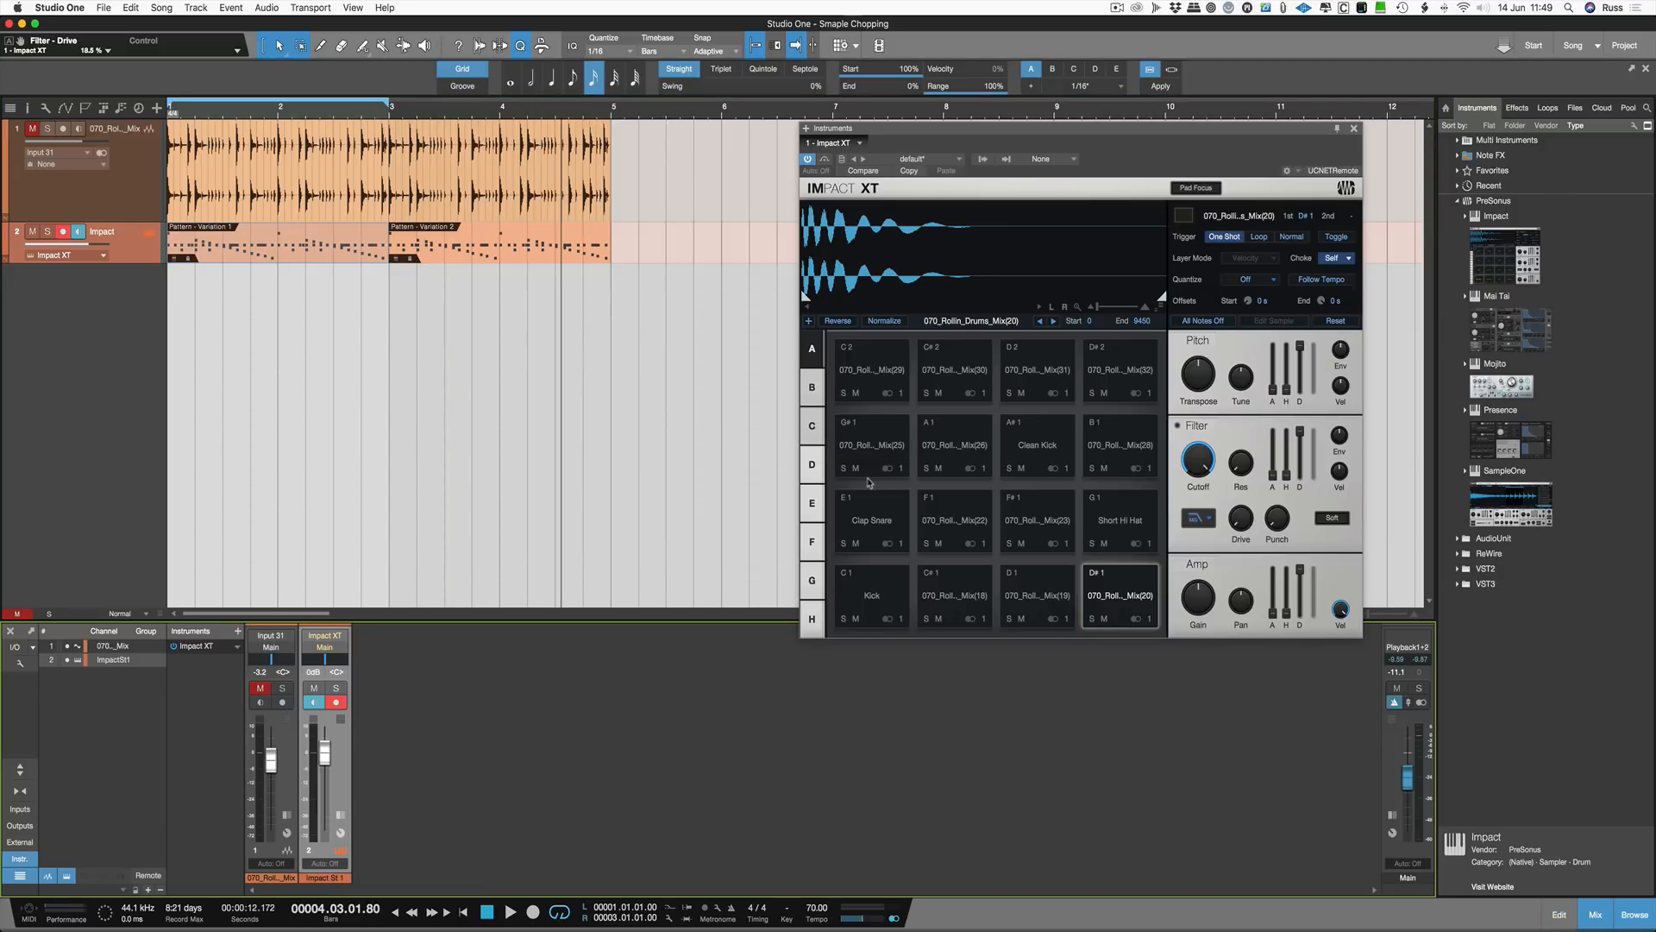
pyautogui.click(882, 590)
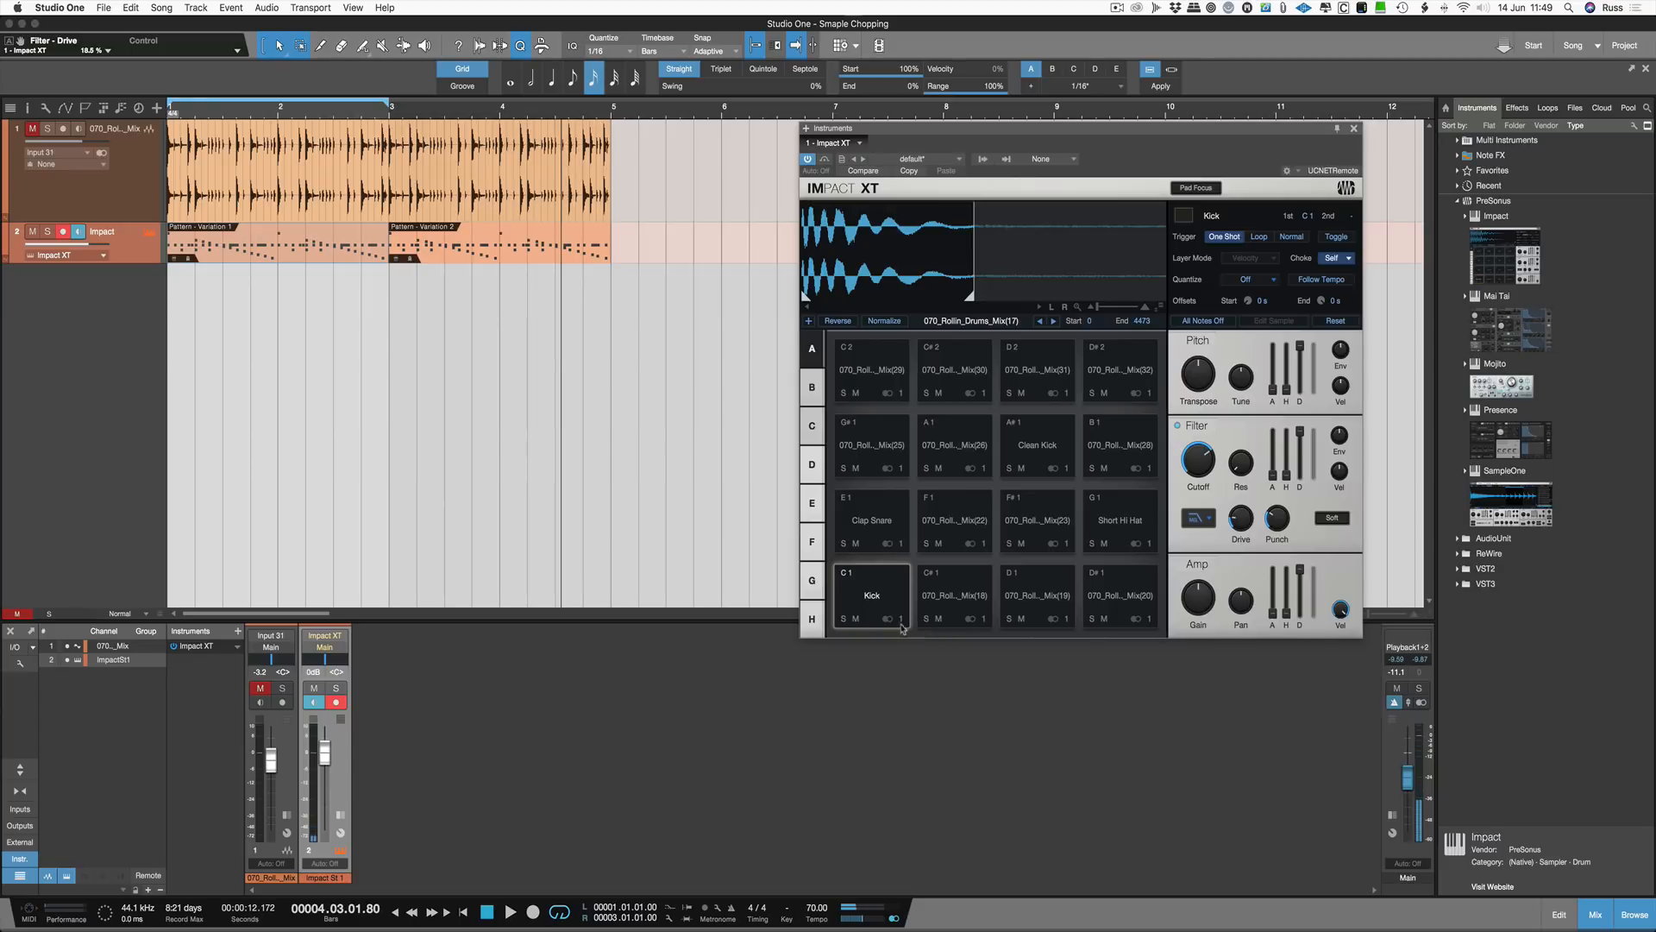
pyautogui.click(900, 619)
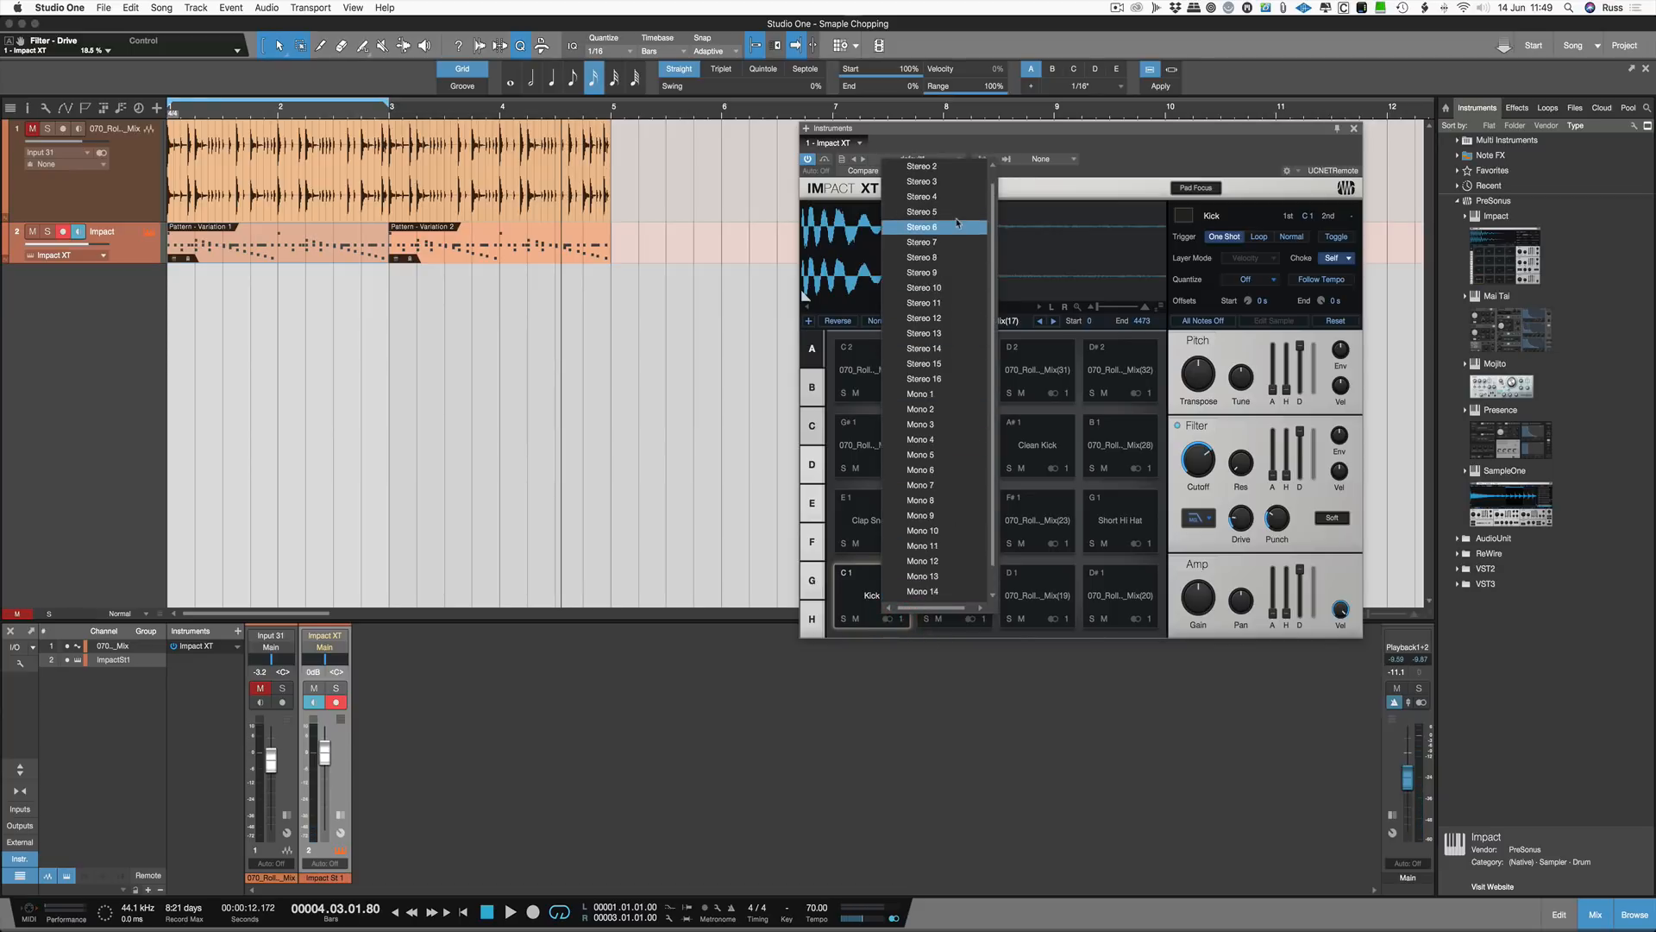
pyautogui.scroll(2, 947, 198)
pyautogui.click(947, 182)
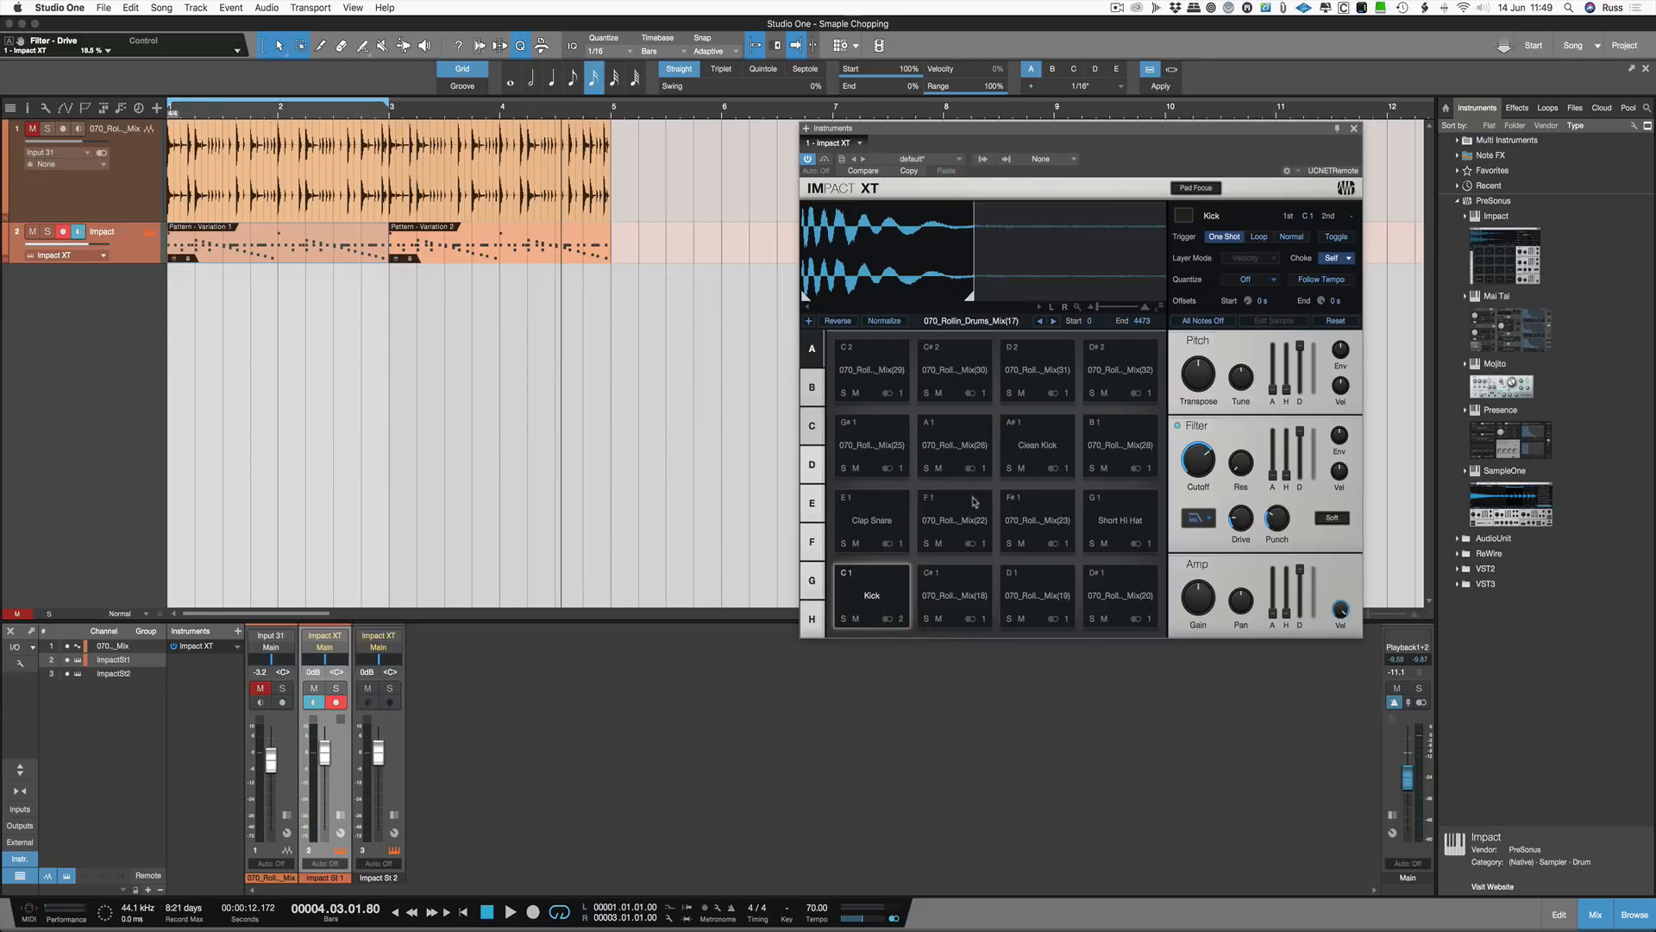
# Step: Route the Clap Snare pad to the Stereo 3 output
pyautogui.click(895, 540)
pyautogui.click(901, 544)
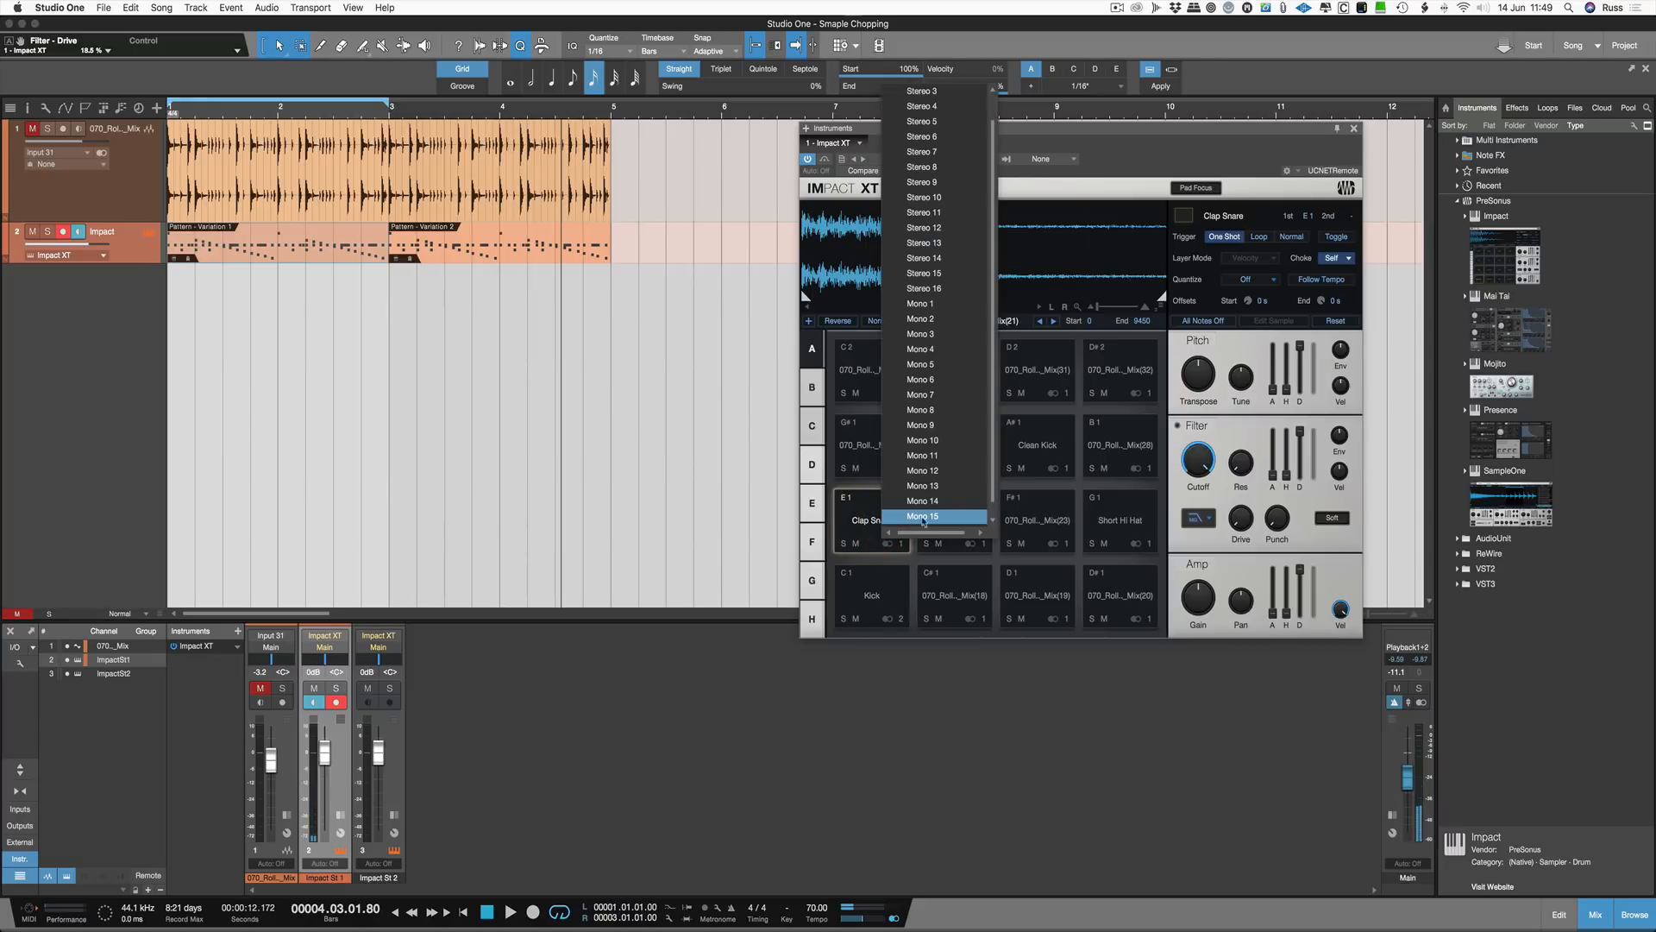
pyautogui.click(936, 92)
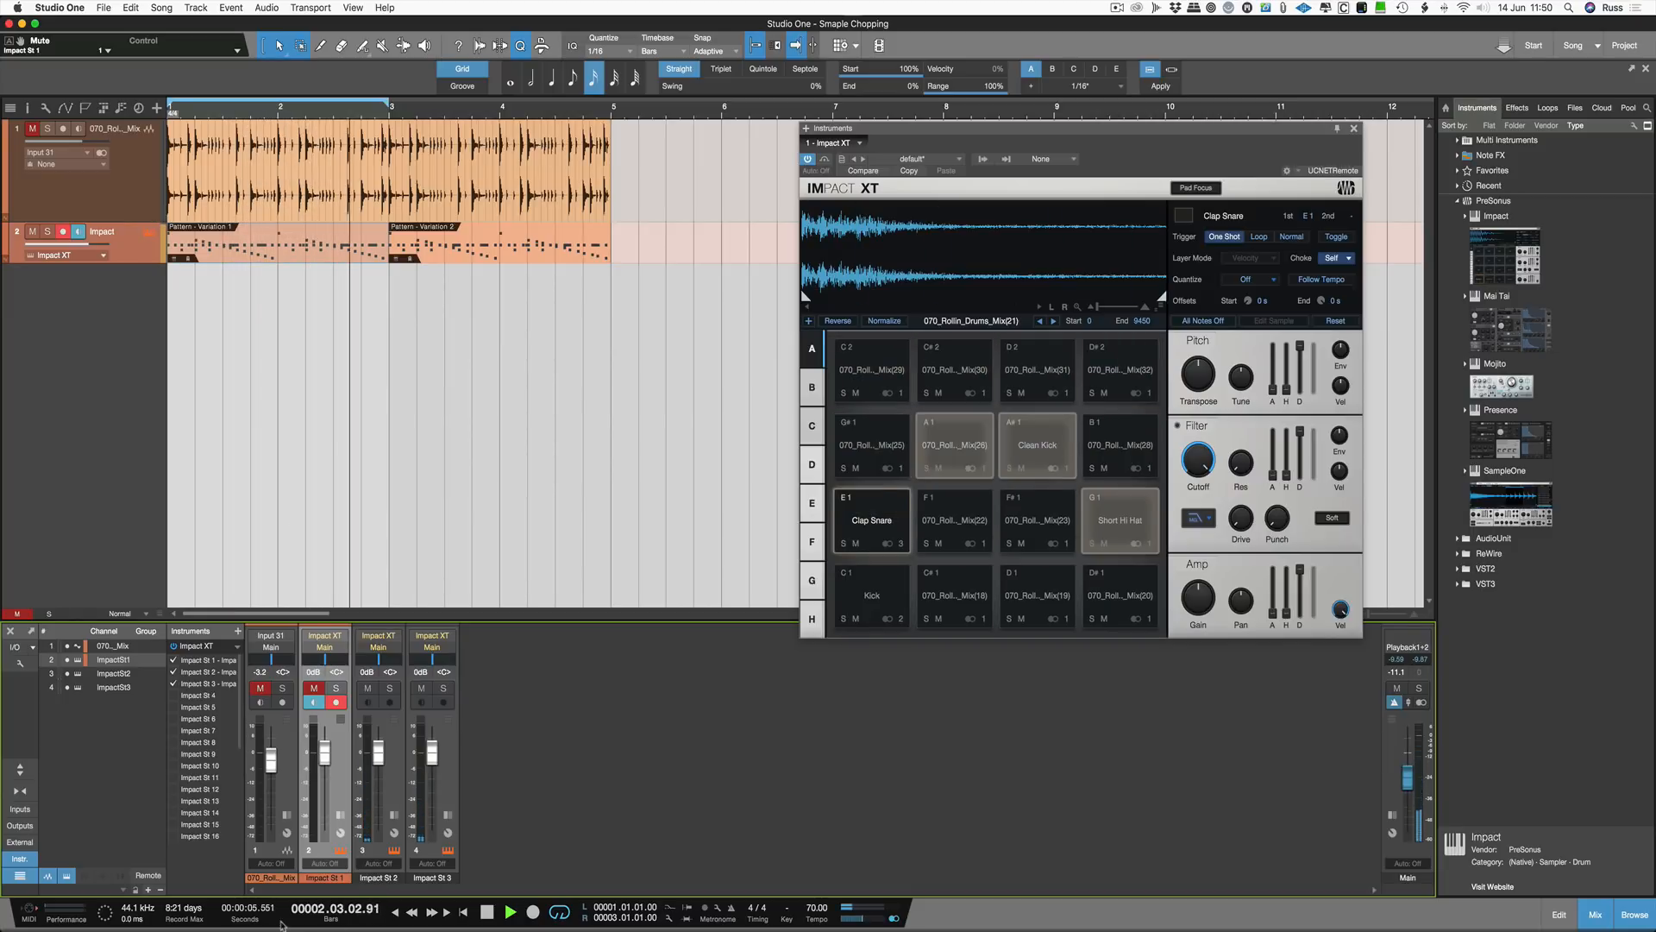
# Step: Unmute the Impact St 1 mixer channel and play the loop
pyautogui.click(314, 688)
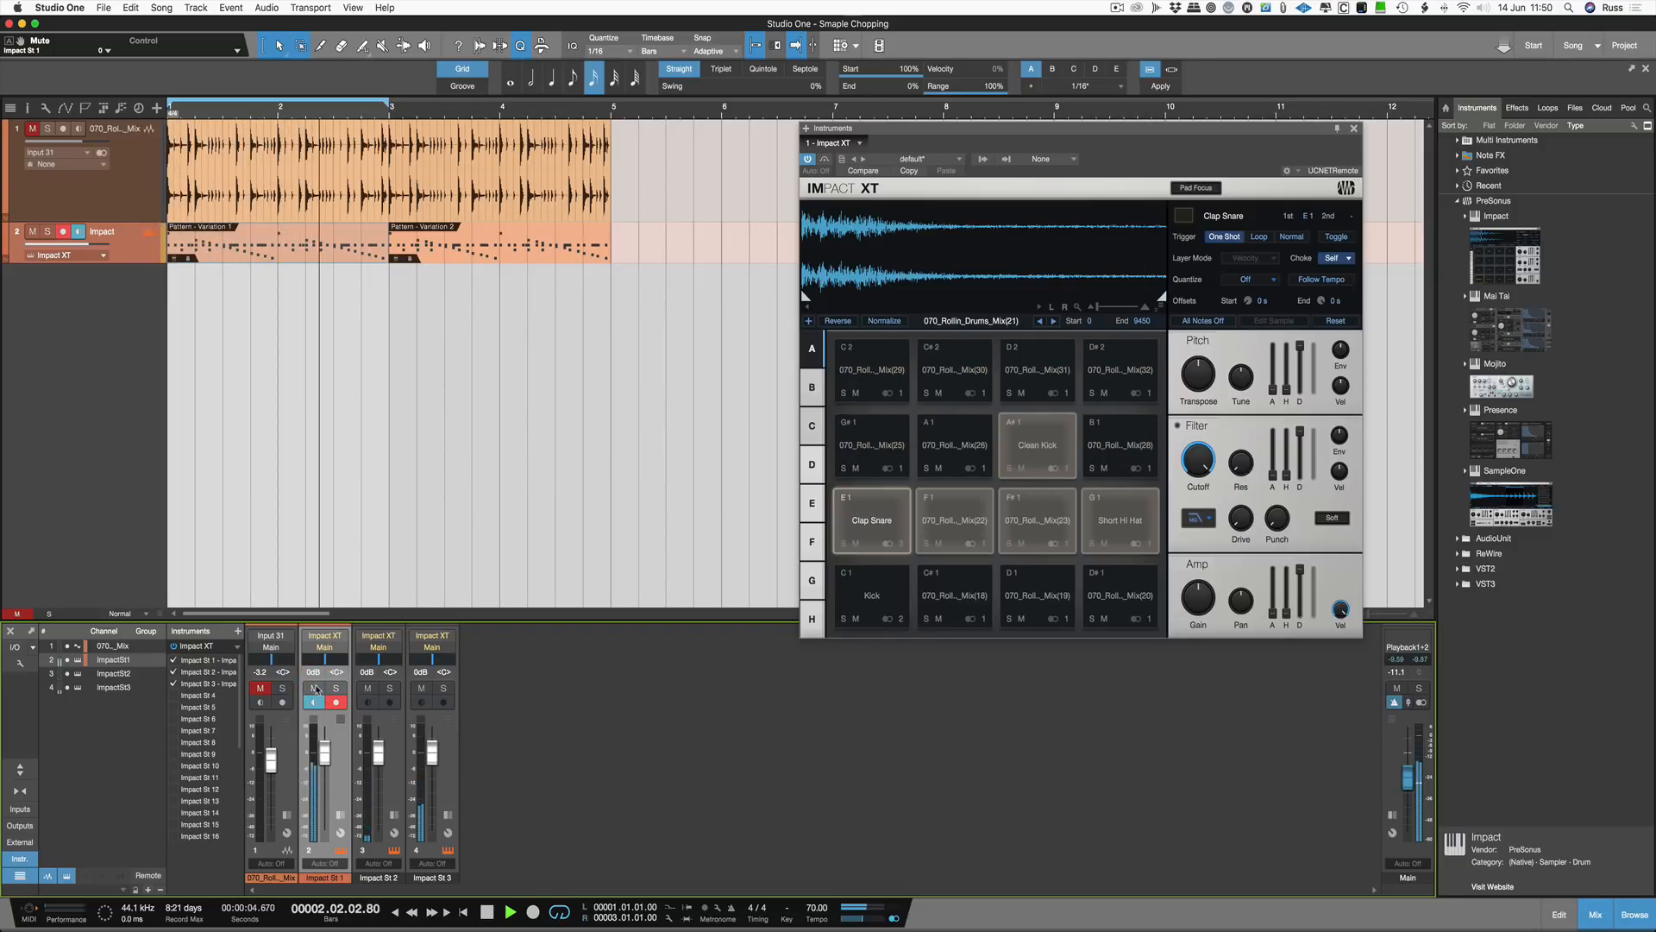
pyautogui.press('space')
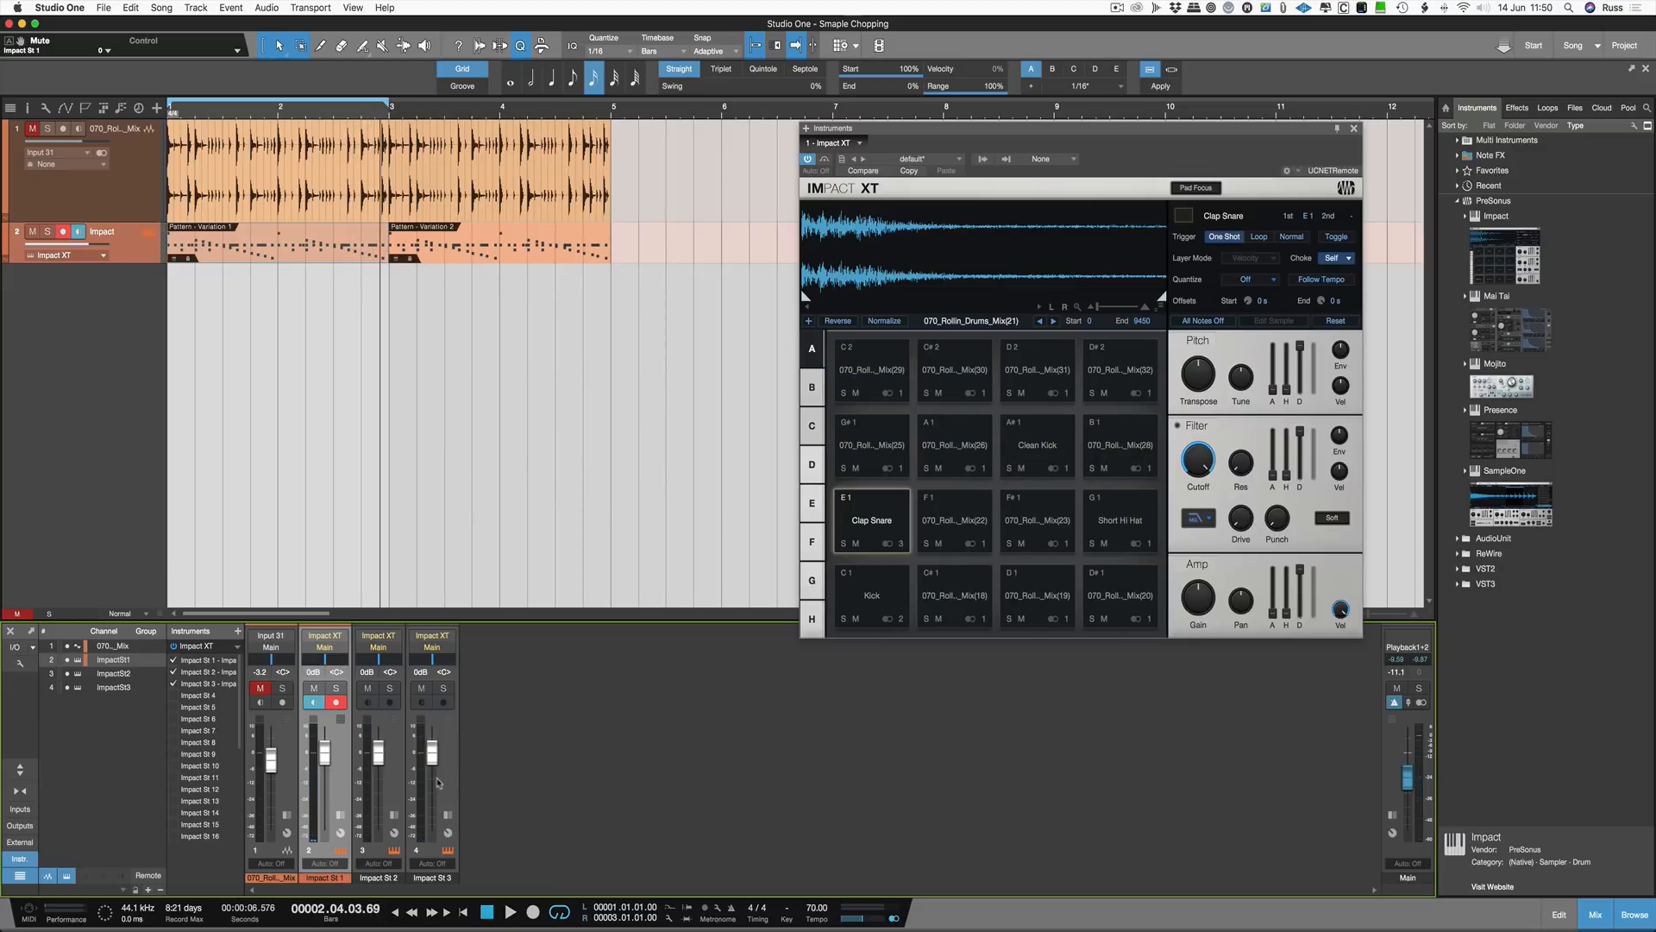
# Step: Insert the R4 reverb on the Impact St 3 channel carrying the clap snare and audition it
pyautogui.click(447, 817)
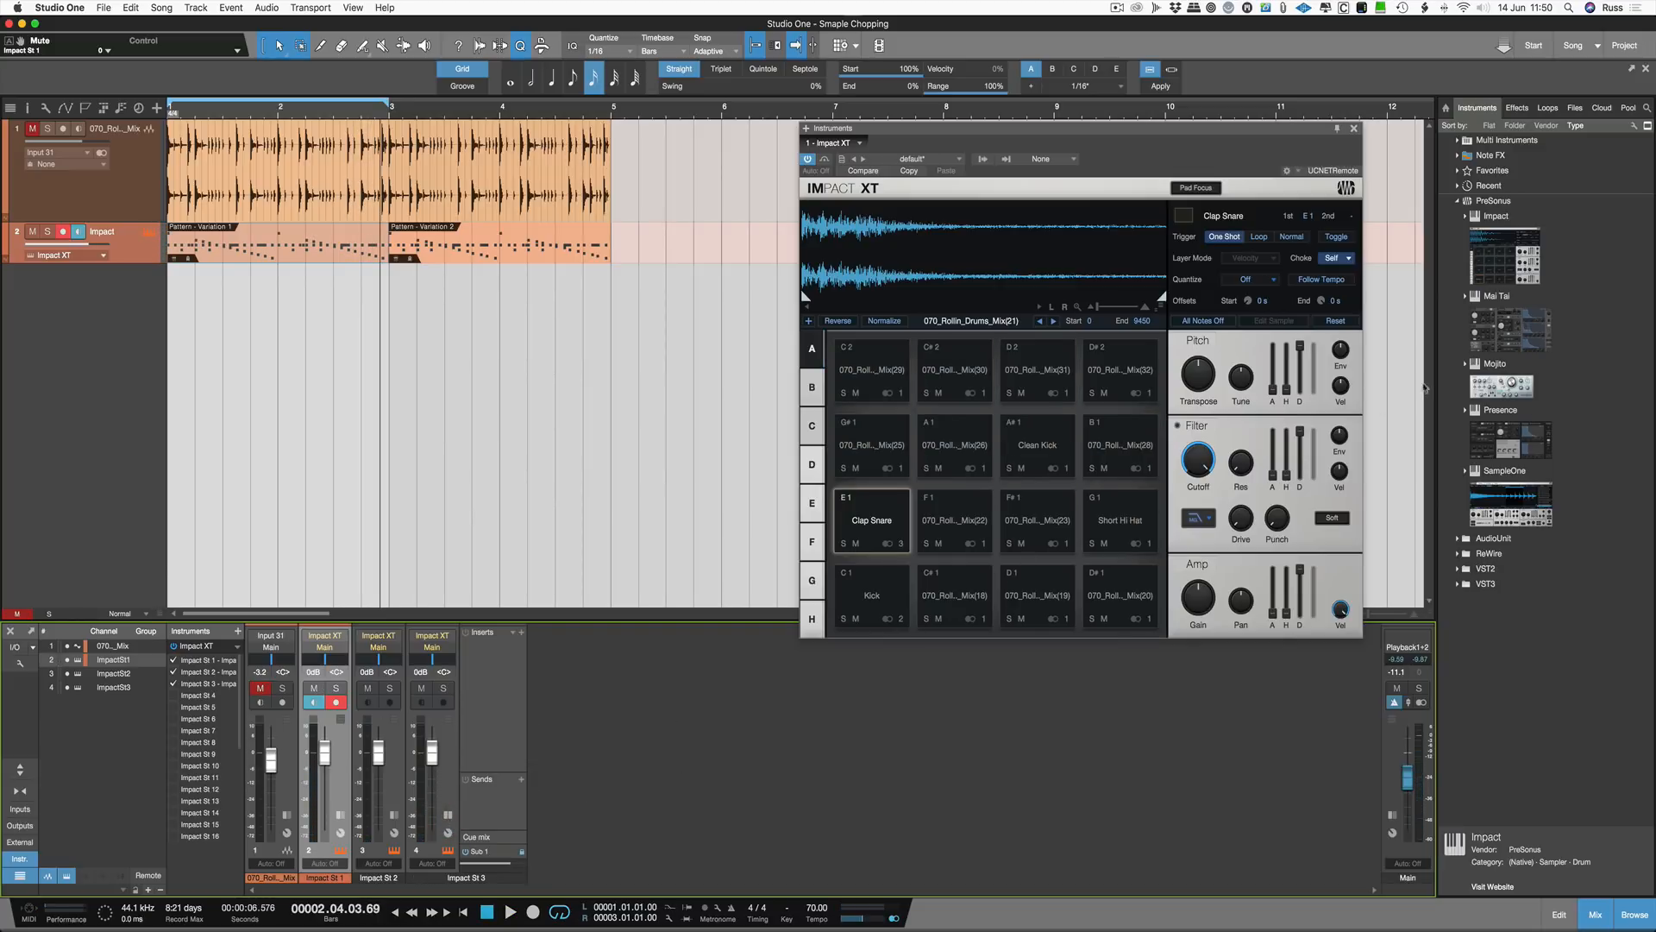
pyautogui.click(1516, 108)
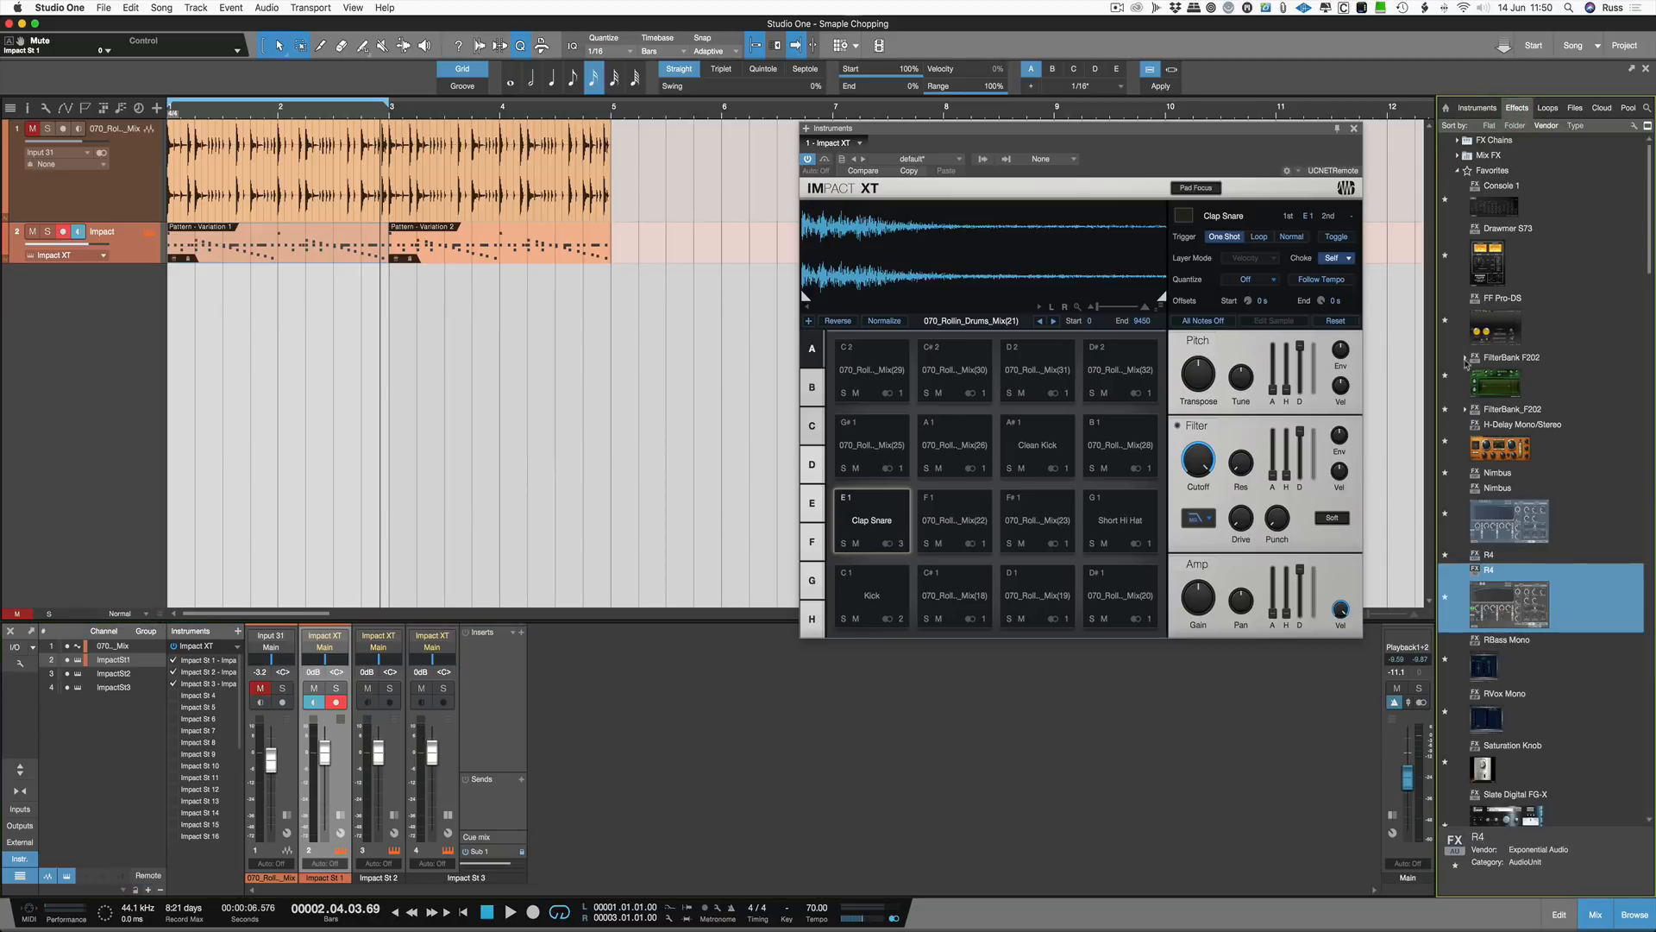
pyautogui.moveTo(1509, 609); pyautogui.dragTo(490, 690)
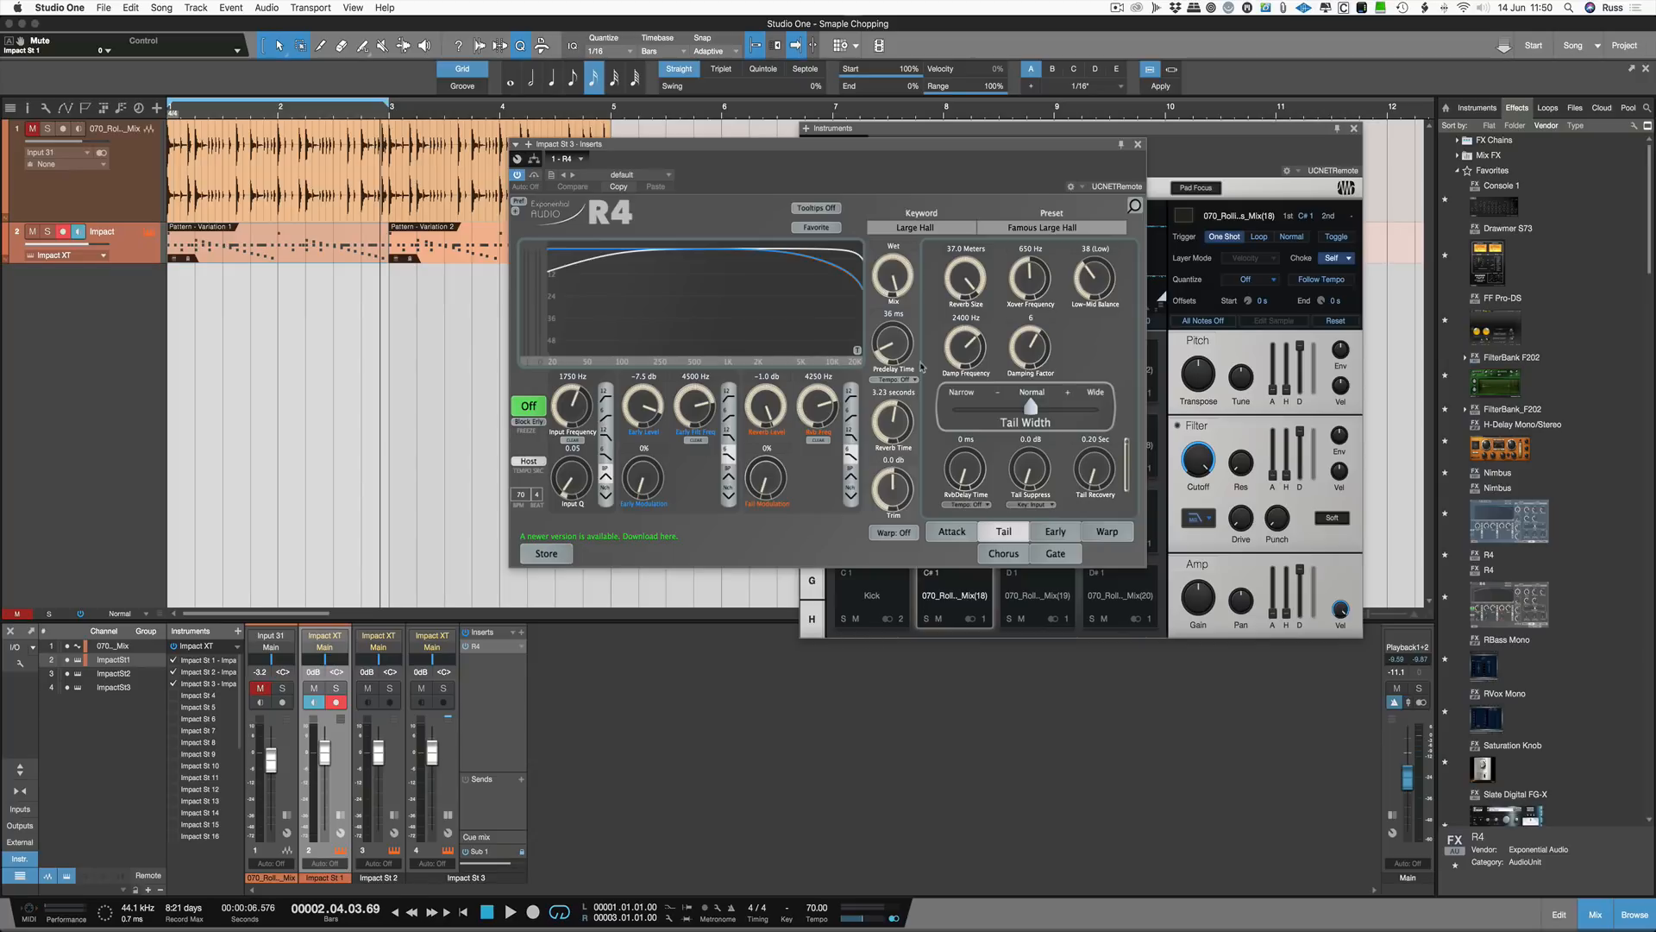
pyautogui.press('space')
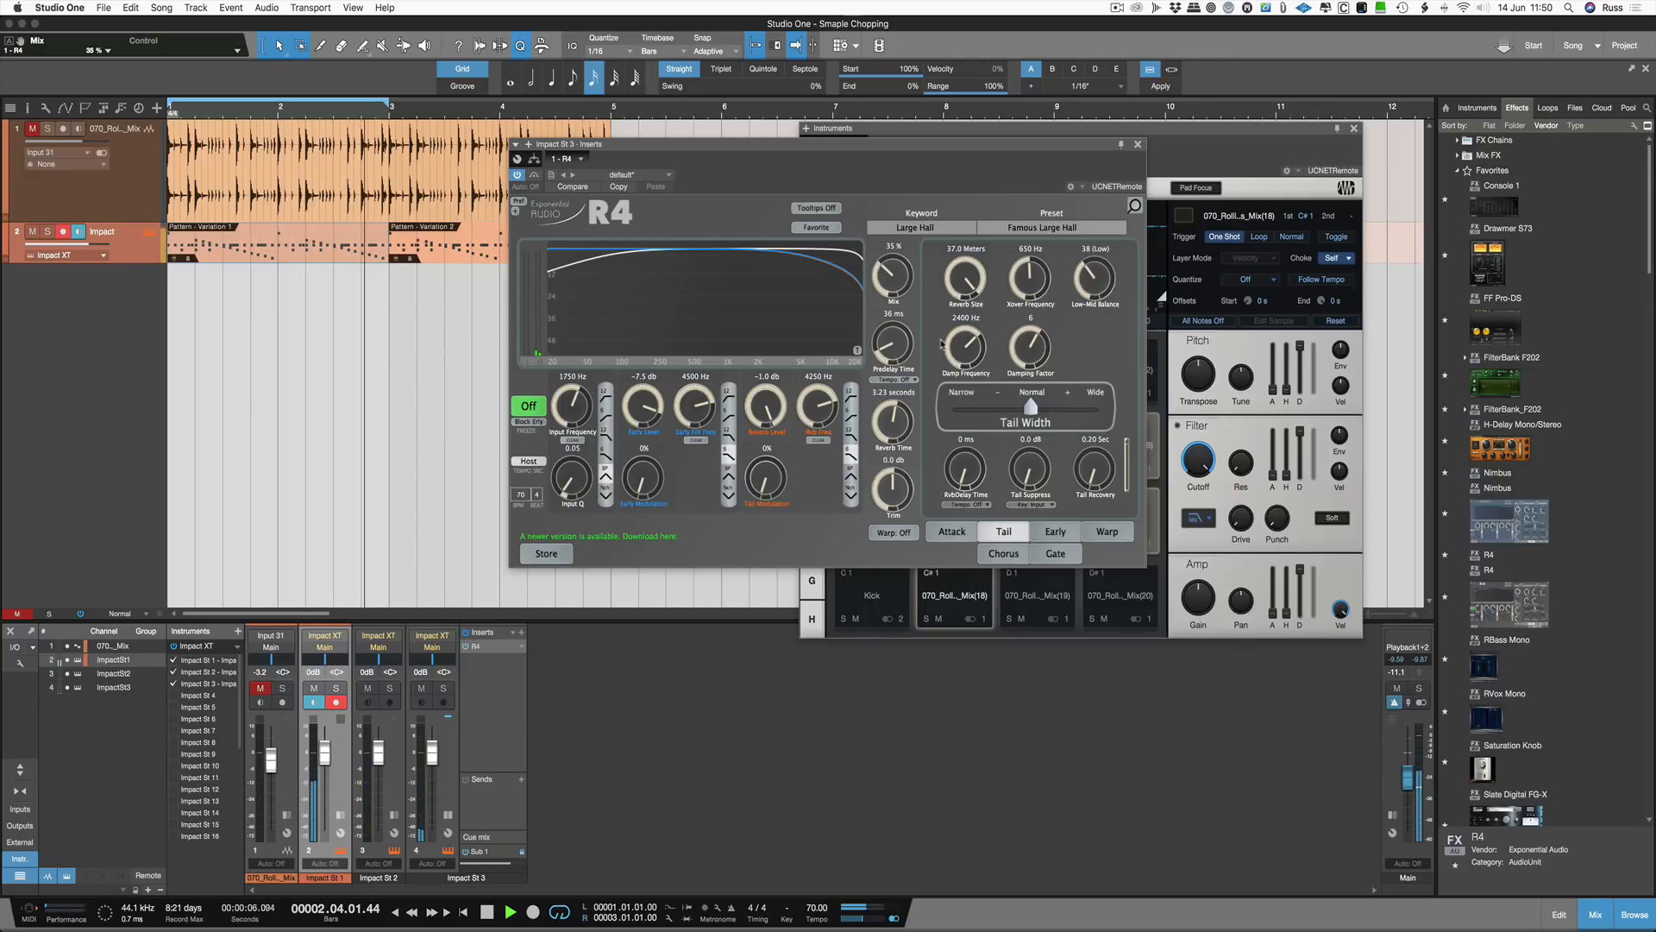
# Step: Open the first pattern event in the pattern editor
pyautogui.doubleClick(300, 261)
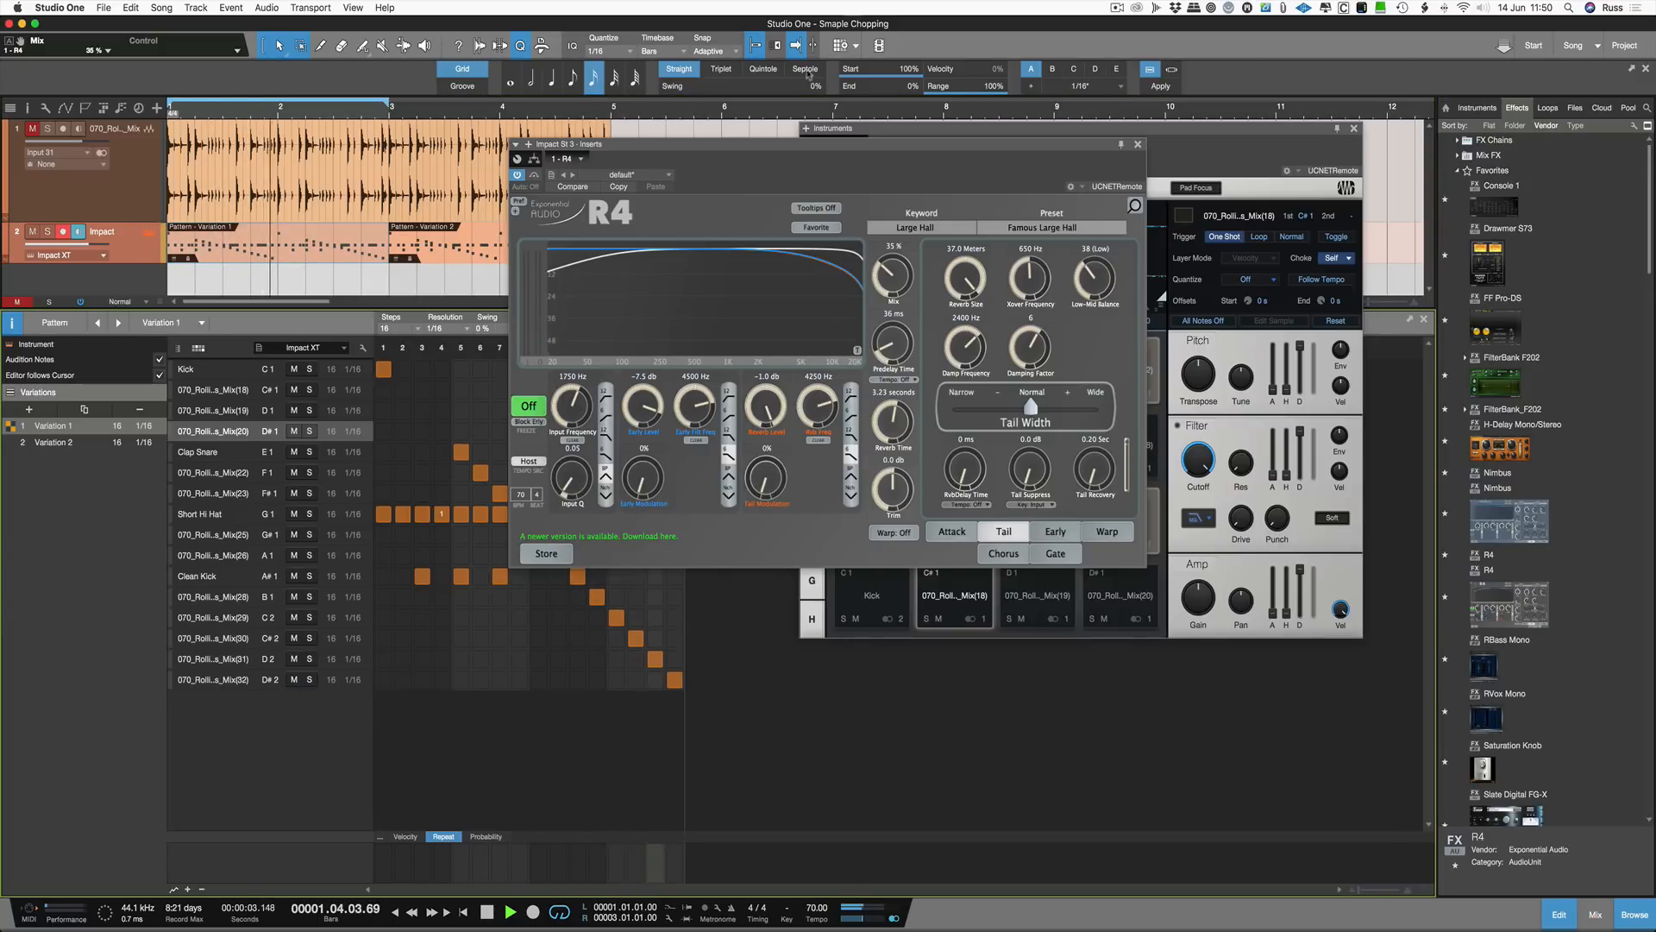